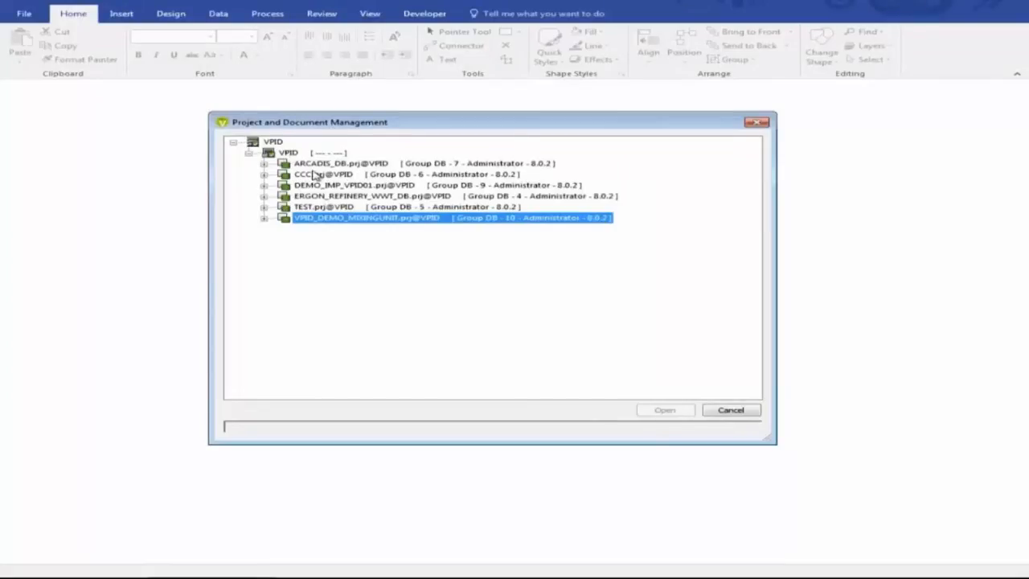
- Open the P&I Diagram MIXING_UNIT_PID_0001.VSD under PIDs in the WATER TREATMENT PROJECT of VPID_DEMO_MIXINGUNIT.prj
{"action": "left_click", "coordinate": [264, 218]}
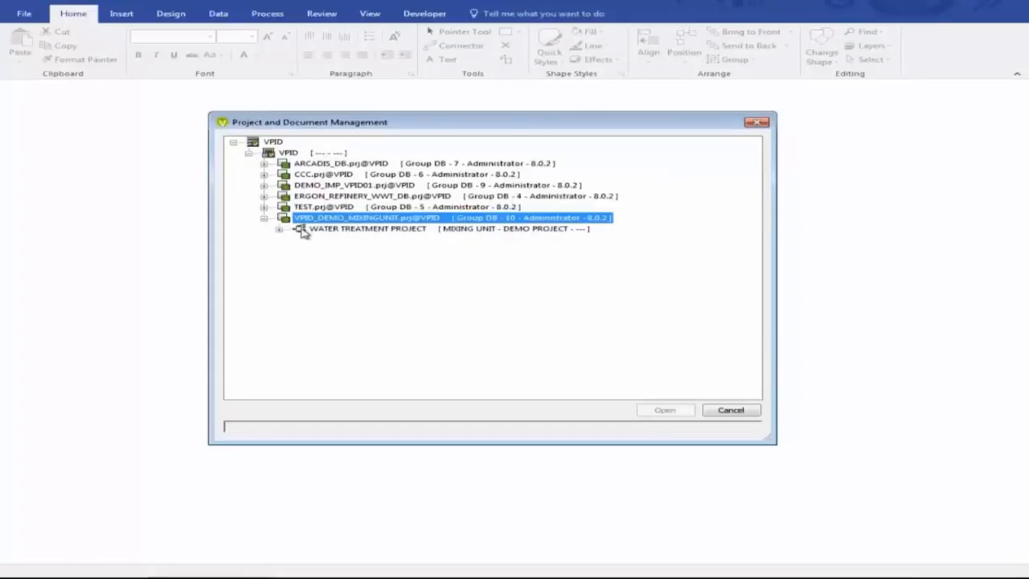
{"action": "left_click", "coordinate": [378, 230]}
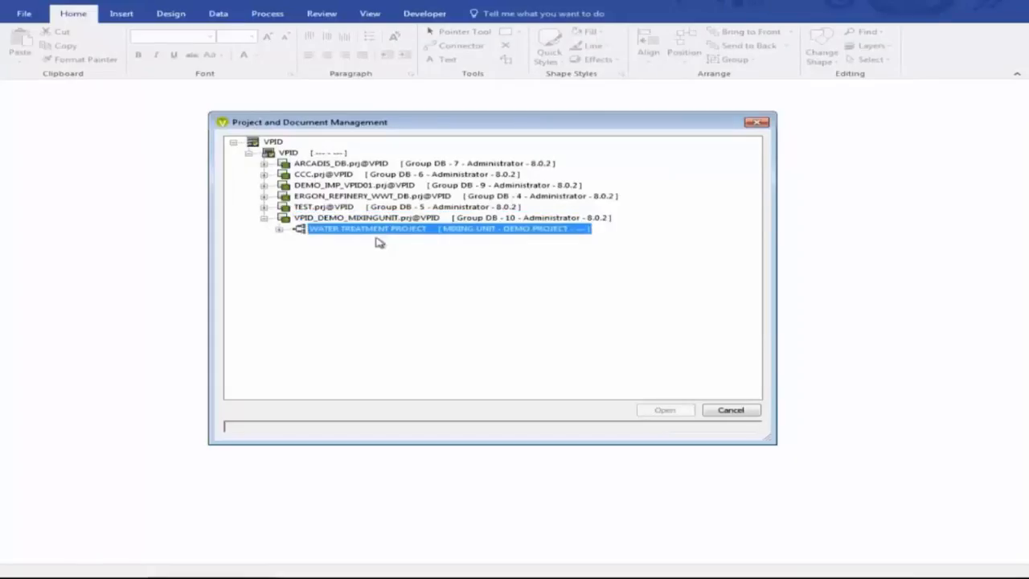
{"action": "left_click", "coordinate": [280, 230]}
{"action": "left_click", "coordinate": [332, 240]}
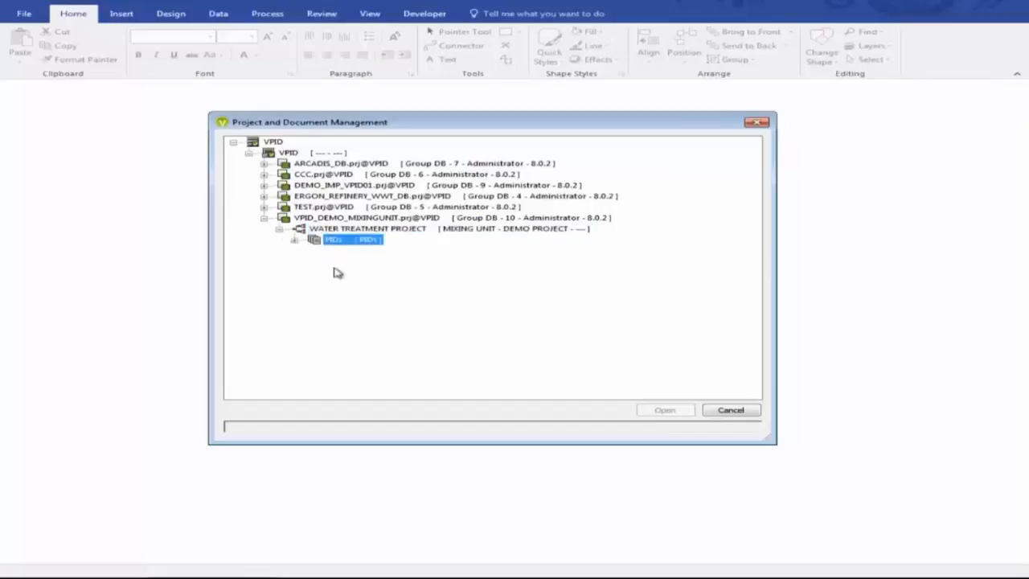
{"action": "left_click", "coordinate": [294, 240]}
{"action": "left_click", "coordinate": [465, 251]}
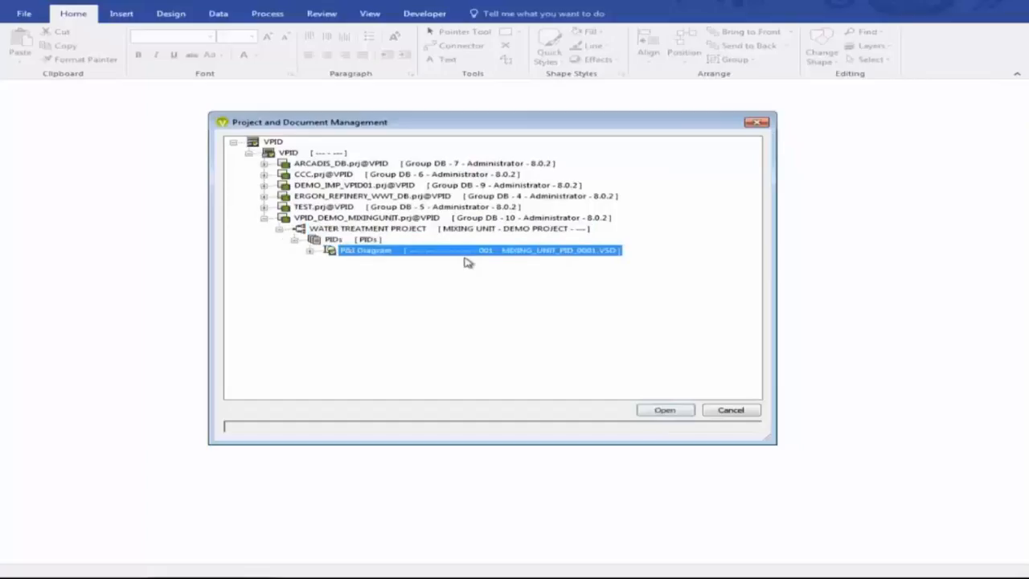
{"action": "left_click", "coordinate": [667, 411]}
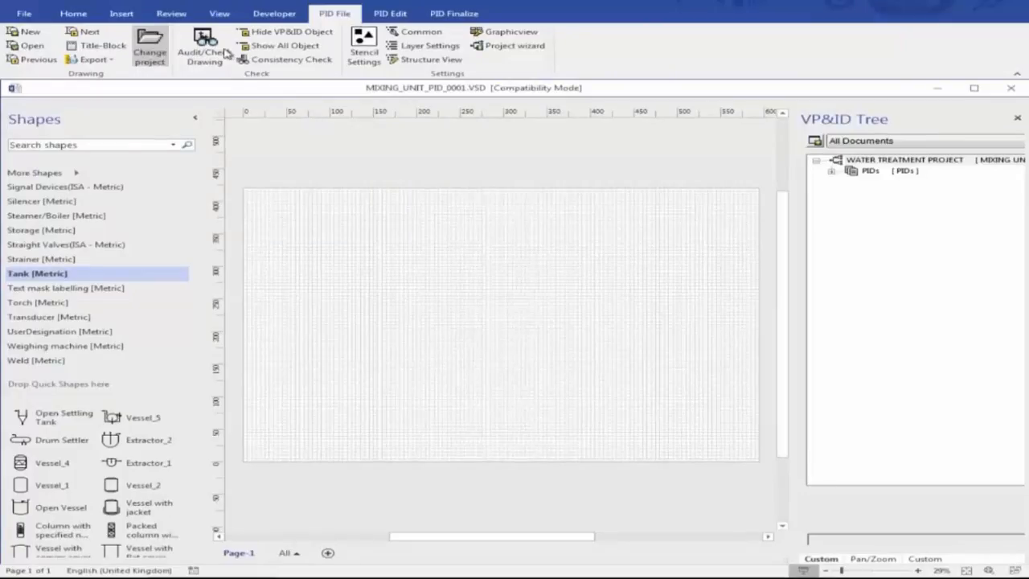
- Review the PID file, edit and finalize commands and look through the Straight Valves(ISA - Metric) stencil
{"action": "left_click", "coordinate": [376, 16]}
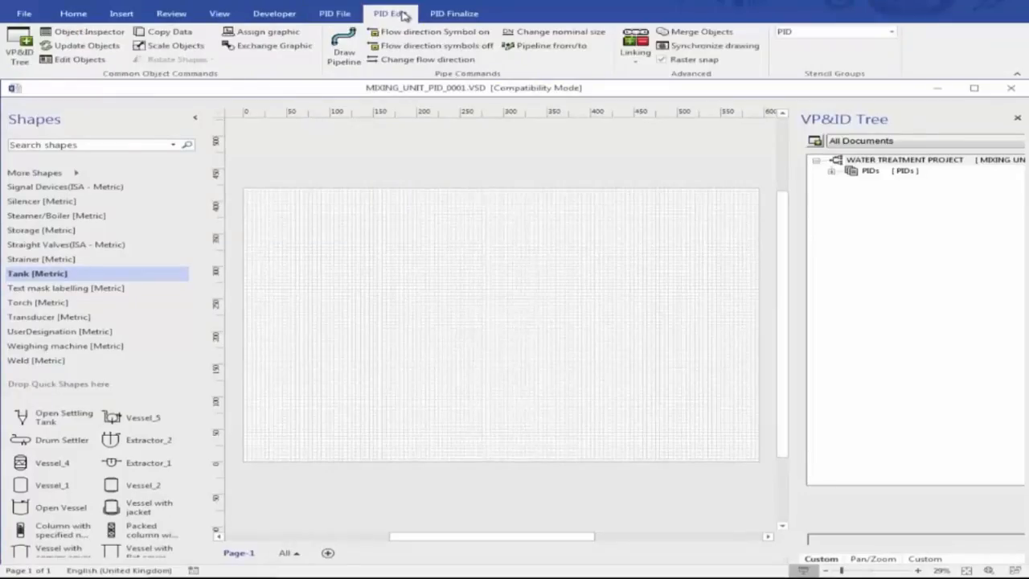
{"action": "left_click", "coordinate": [465, 14]}
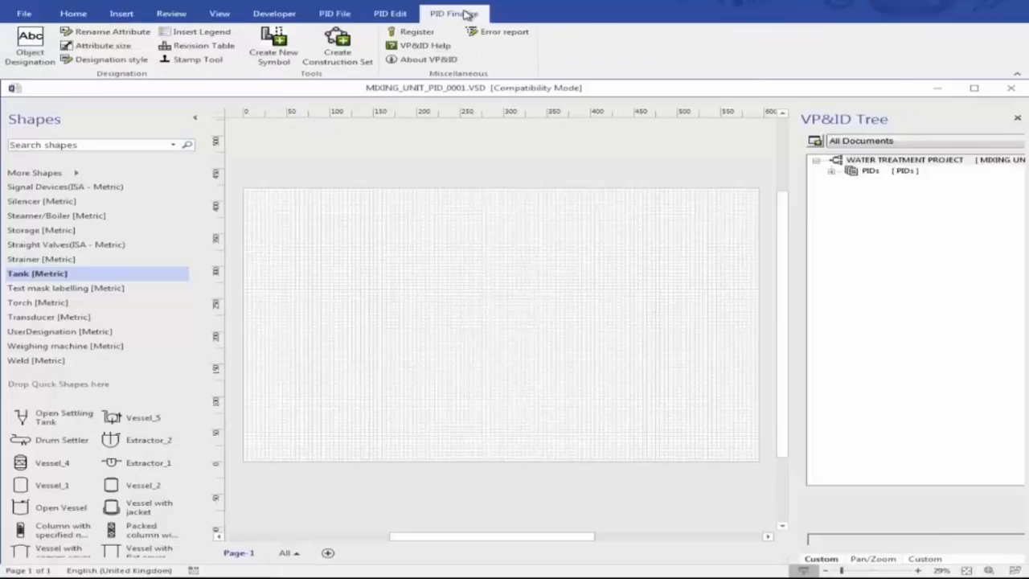
{"action": "left_click", "coordinate": [341, 16]}
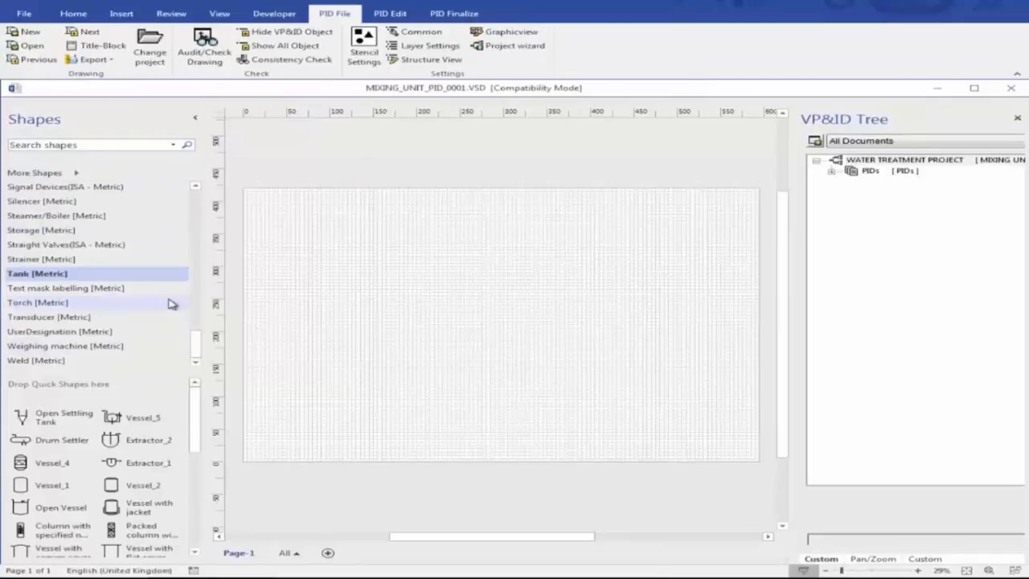
{"action": "mouse_move", "coordinate": [195, 352]}
{"action": "left_mouse_down"}
{"action": "mouse_move", "coordinate": [201, 229]}
{"action": "mouse_move", "coordinate": [201, 353]}
{"action": "left_mouse_up"}
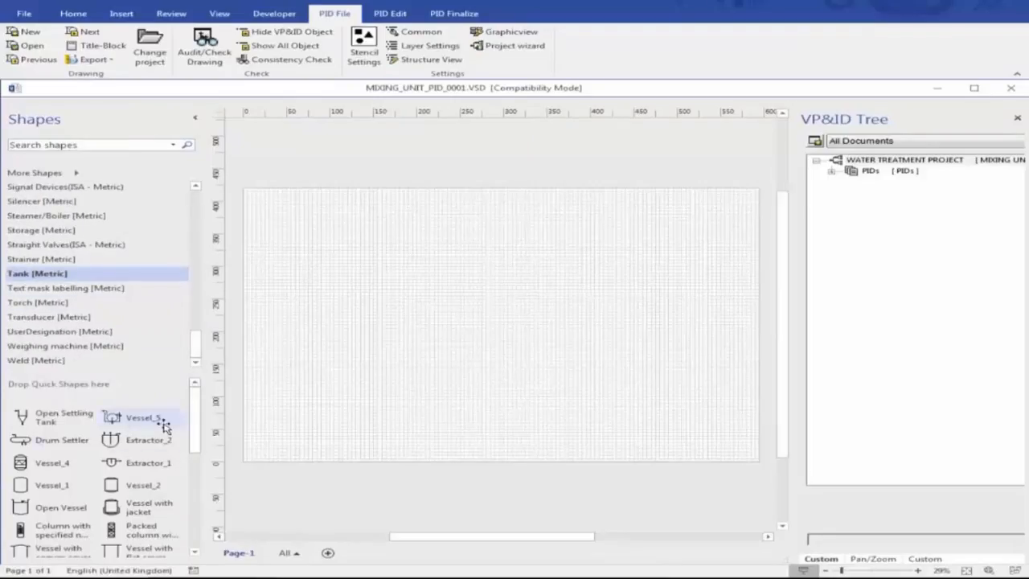
{"action": "mouse_move", "coordinate": [201, 434]}
{"action": "left_mouse_down"}
{"action": "mouse_move", "coordinate": [200, 533]}
{"action": "mouse_move", "coordinate": [214, 421]}
{"action": "left_mouse_up"}
{"action": "left_click", "coordinate": [88, 244]}
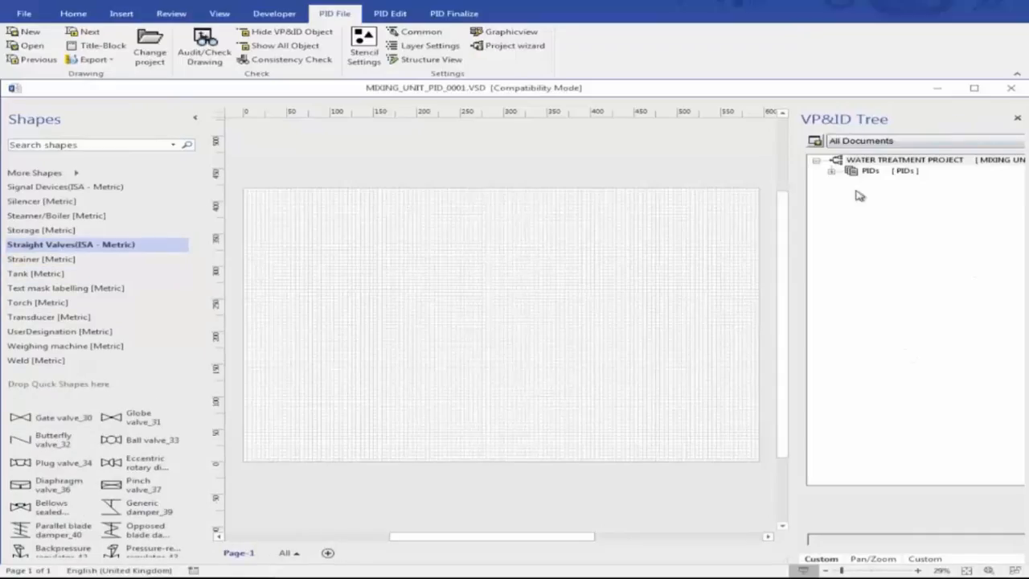
- Examine the available tree views and expand PIDs under WATER TREATMENT PROJECT to inspect the P&I Diagram entry
{"action": "left_click", "coordinate": [877, 143]}
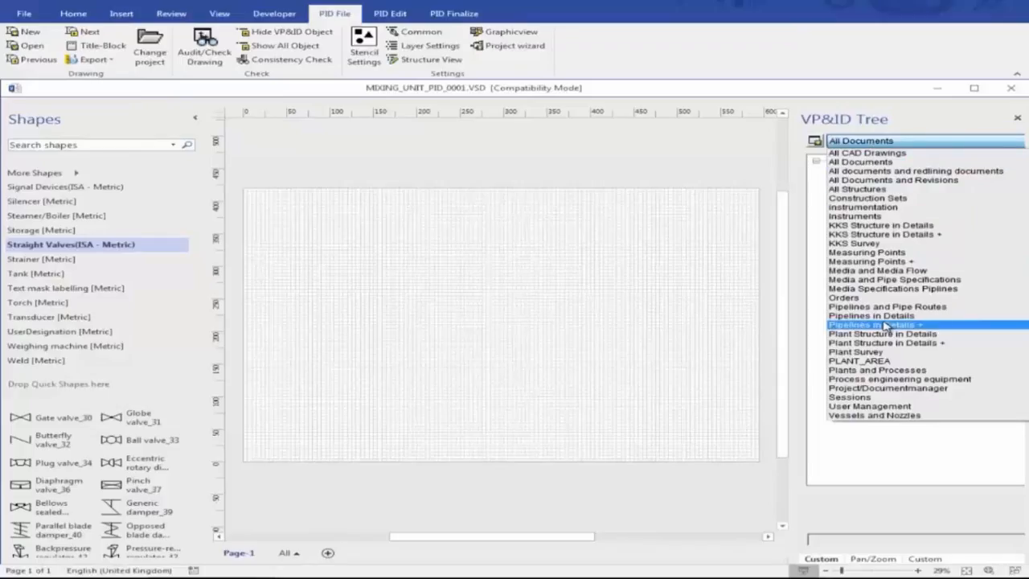
{"action": "left_click", "coordinate": [879, 145]}
{"action": "left_click", "coordinate": [855, 160]}
{"action": "left_click", "coordinate": [832, 173]}
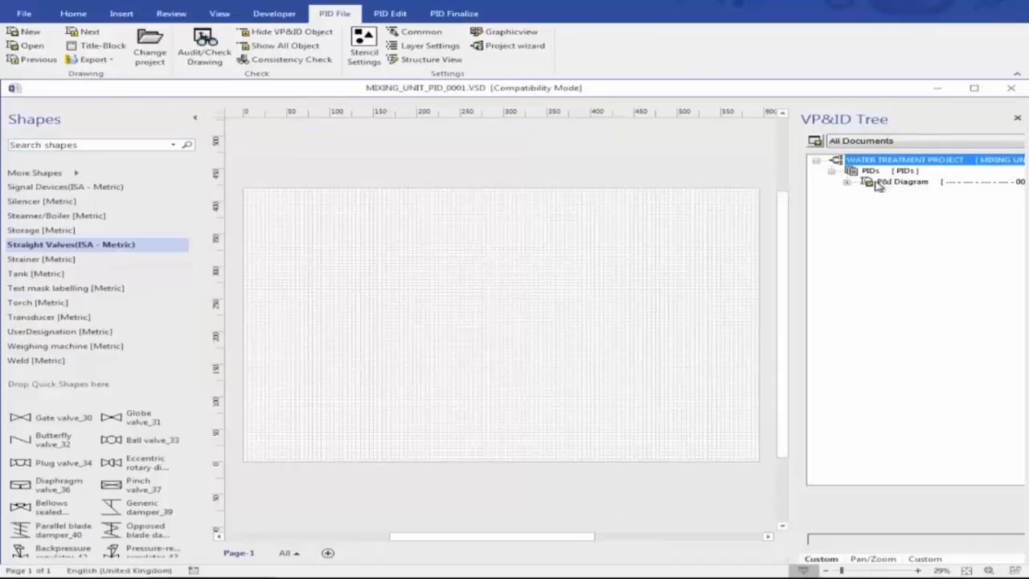
{"action": "left_click", "coordinate": [878, 184]}
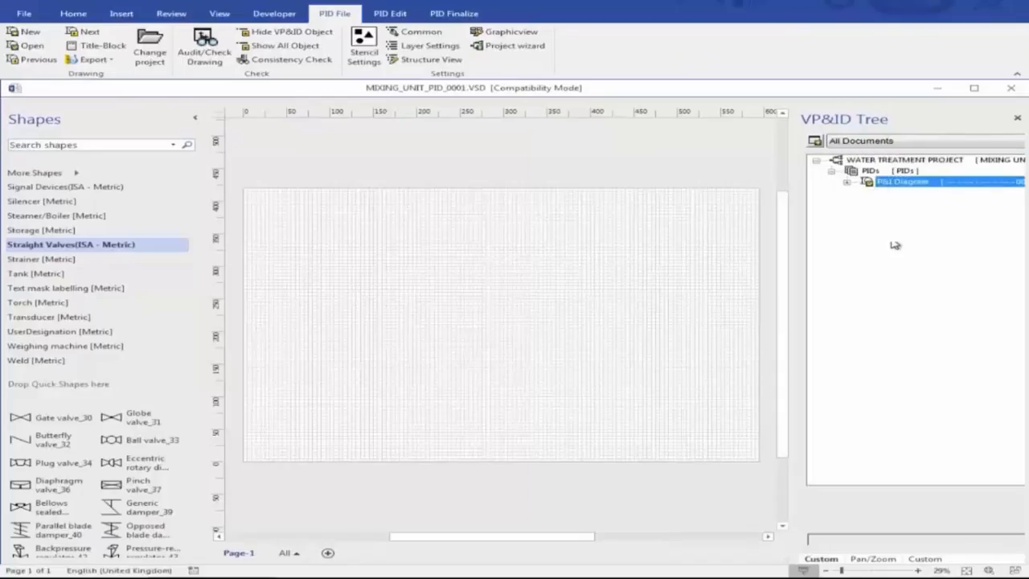
{"action": "left_click", "coordinate": [629, 241]}
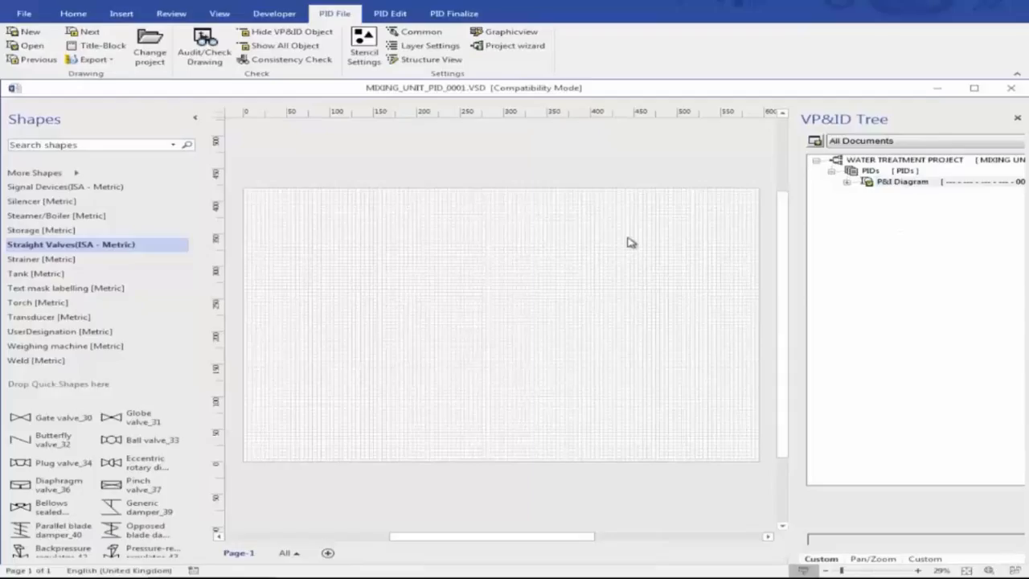
- Prepare the drawing with the A2 594 x 420 border and the TitleBlock [English] title block
{"action": "left_click", "coordinate": [112, 46]}
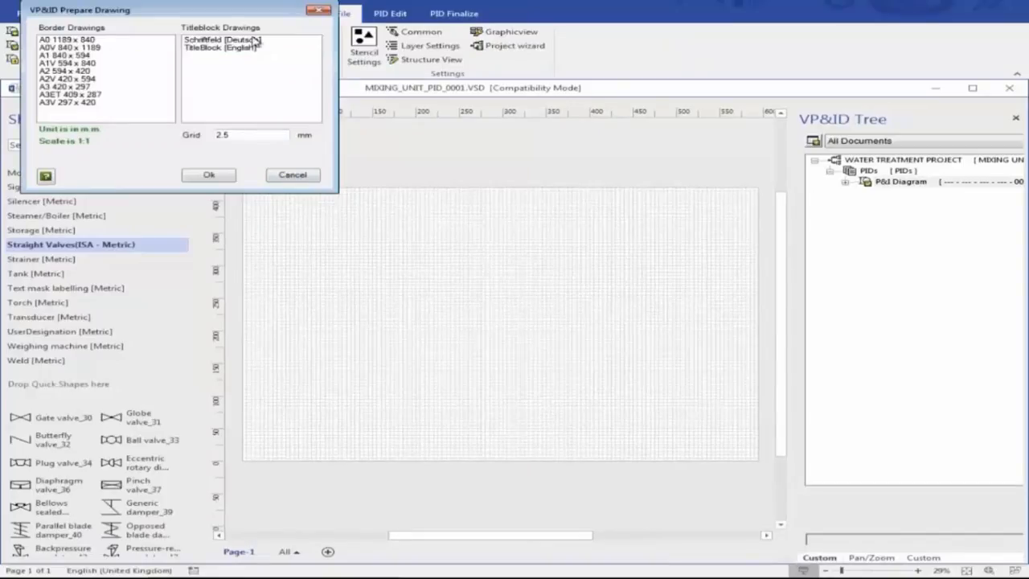
{"action": "left_click", "coordinate": [88, 71]}
{"action": "left_click", "coordinate": [224, 48]}
{"action": "left_click", "coordinate": [215, 175]}
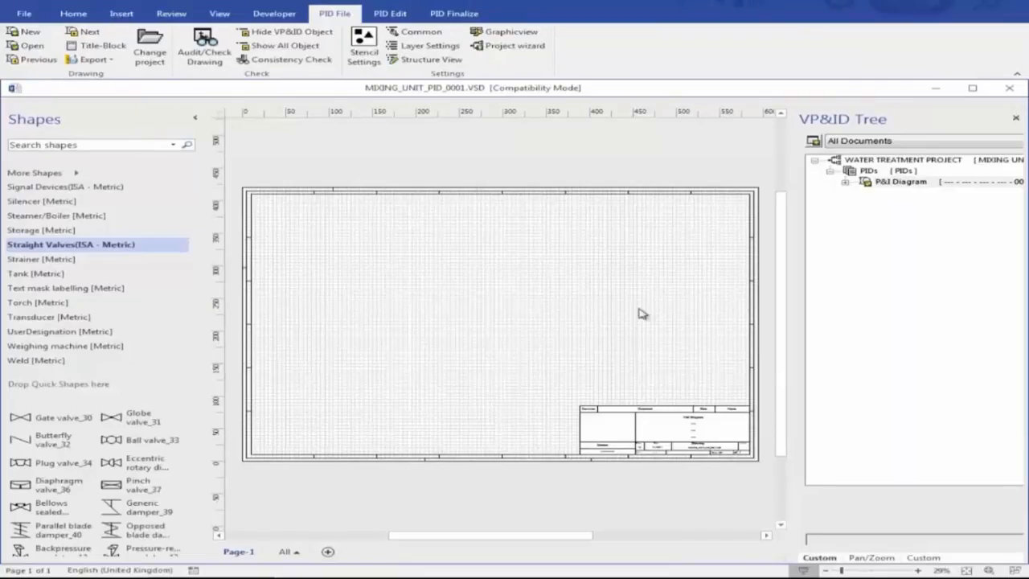
- Review the project's media line settings and show the Media Specifications Piplines view of the VP&ID tree
{"action": "left_click", "coordinate": [524, 46]}
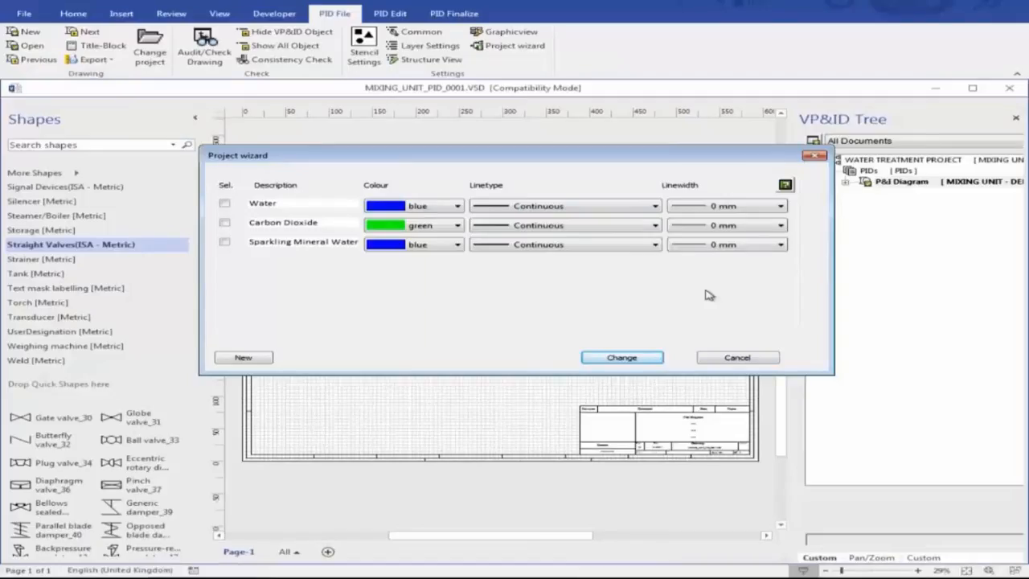
{"action": "left_click", "coordinate": [734, 358]}
{"action": "left_click", "coordinate": [881, 140]}
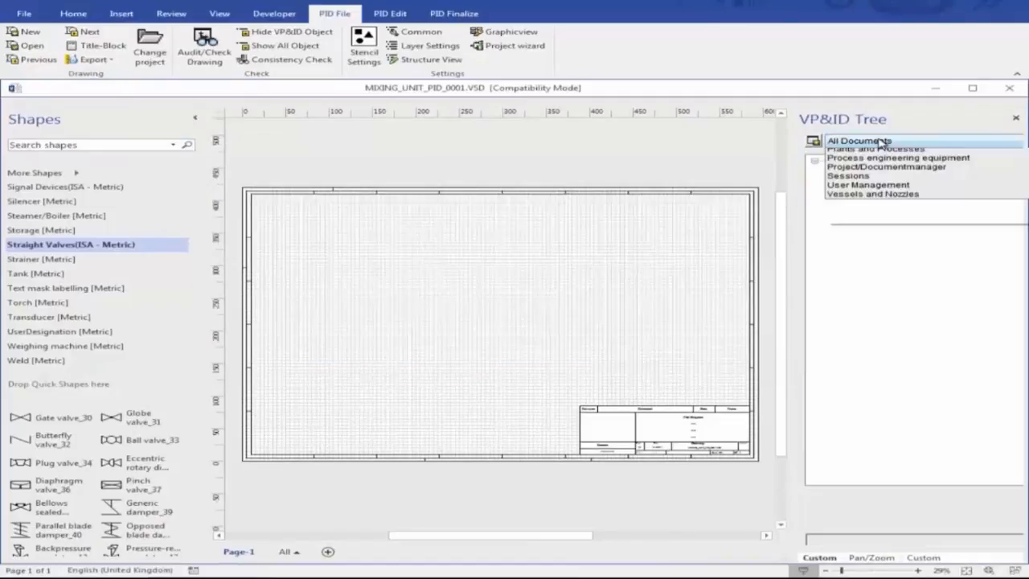
{"action": "left_click", "coordinate": [893, 289]}
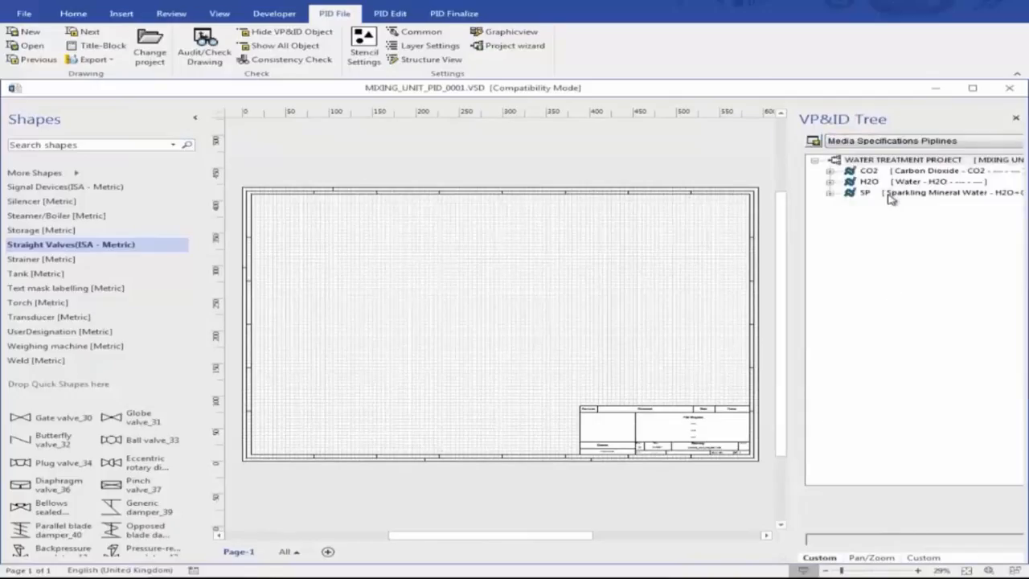
- Place a Vessel_2 shape from the Tank [Metric] stencil in the upper-left part of the sheet
{"action": "left_click", "coordinate": [872, 557]}
{"action": "mouse_move", "coordinate": [804, 290]}
{"action": "left_mouse_down"}
{"action": "mouse_move", "coordinate": [840, 330]}
{"action": "mouse_move", "coordinate": [906, 365]}
{"action": "left_mouse_up"}
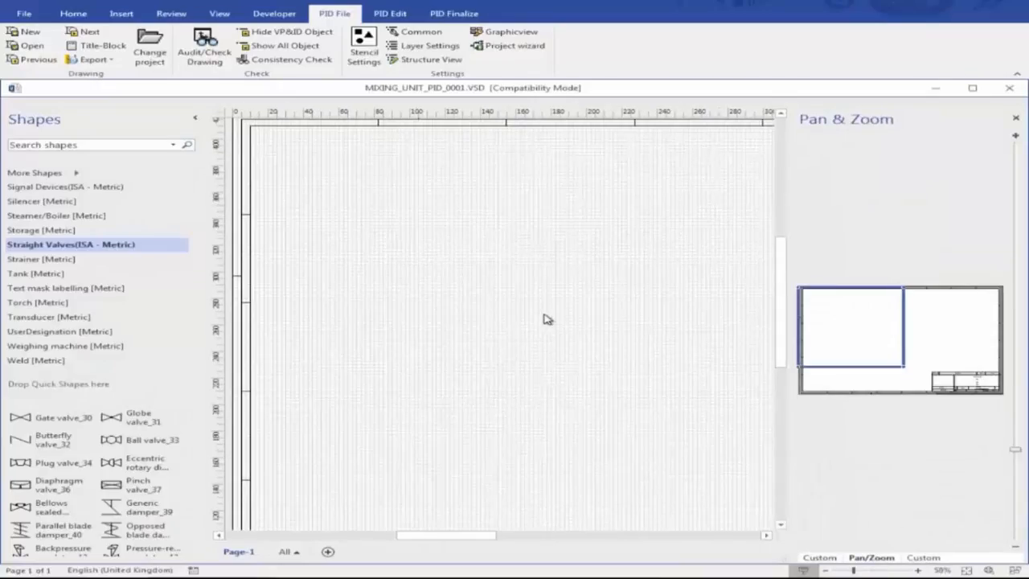
{"action": "left_click_drag", "start_coordinate": [838, 345], "coordinate": [841, 343]}
{"action": "left_click", "coordinate": [40, 273]}
{"action": "left_click_drag", "start_coordinate": [137, 488], "coordinate": [474, 327]}
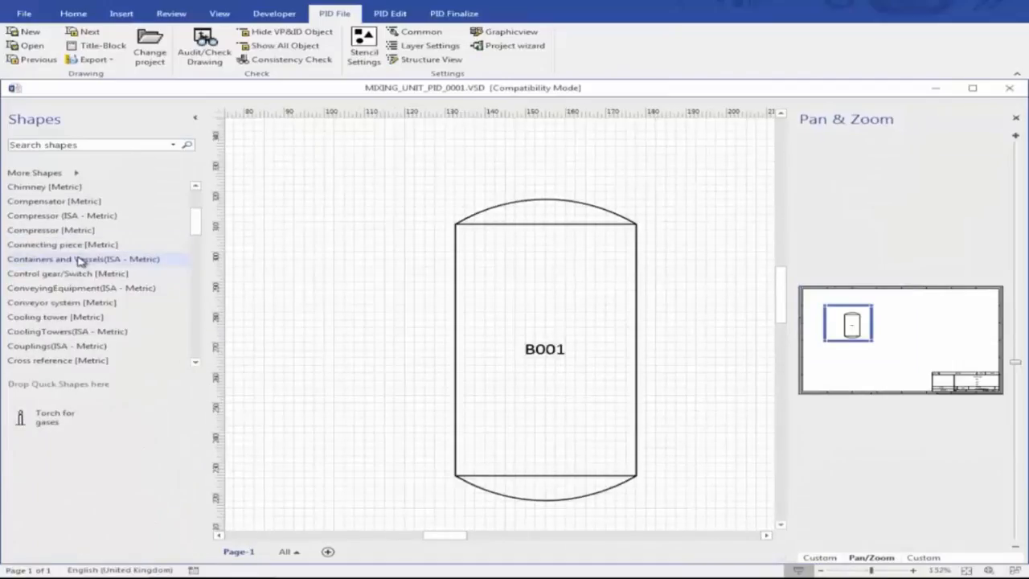
- Attach three nozzles from the Connecting piece [Metric] stencil to the vessel's upper left side, top centre and top right curve
{"action": "left_click", "coordinate": [81, 245]}
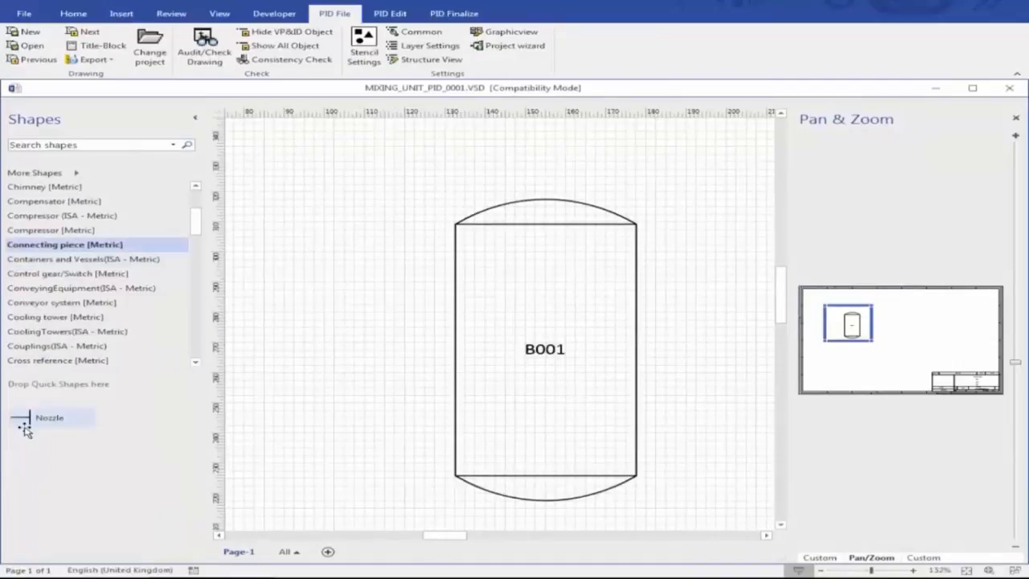
{"action": "left_click_drag", "start_coordinate": [20, 417], "coordinate": [455, 249]}
{"action": "left_click_drag", "start_coordinate": [38, 418], "coordinate": [547, 201]}
{"action": "left_click", "coordinate": [601, 281]}
{"action": "scroll", "coordinate": [483, 338], "scroll_direction": "up", "scroll_amount": 2, "text": "ctrl"}
{"action": "left_click_drag", "start_coordinate": [27, 419], "coordinate": [508, 258]}
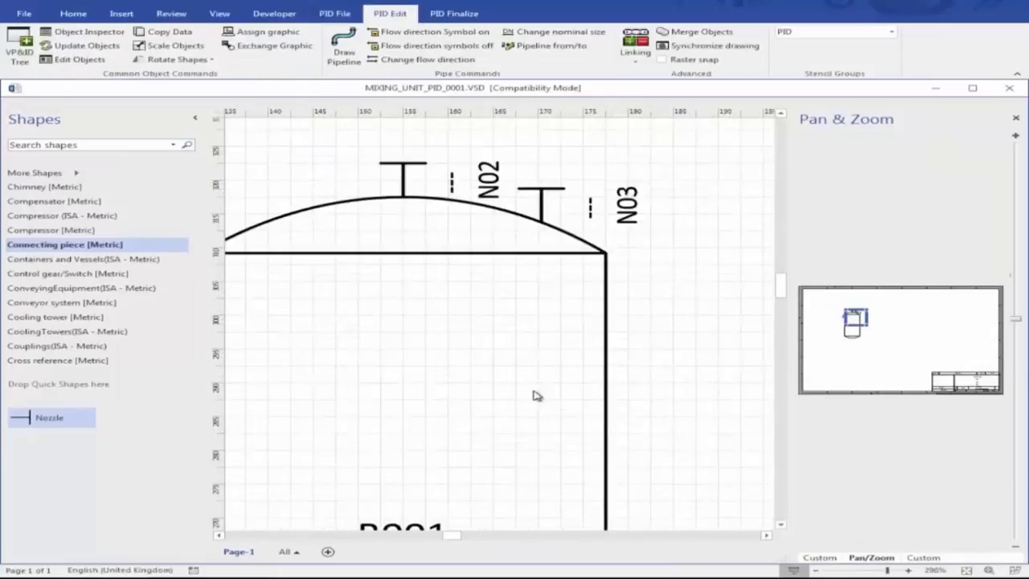
- Attach a fourth nozzle to the bottom centre of the vessel
{"action": "scroll", "coordinate": [537, 387], "scroll_direction": "down", "scroll_amount": 3, "text": "ctrl"}
{"action": "scroll", "coordinate": [539, 381], "scroll_direction": "down", "scroll_amount": 1}
{"action": "scroll", "coordinate": [541, 386], "scroll_direction": "down", "scroll_amount": 1, "text": "ctrl"}
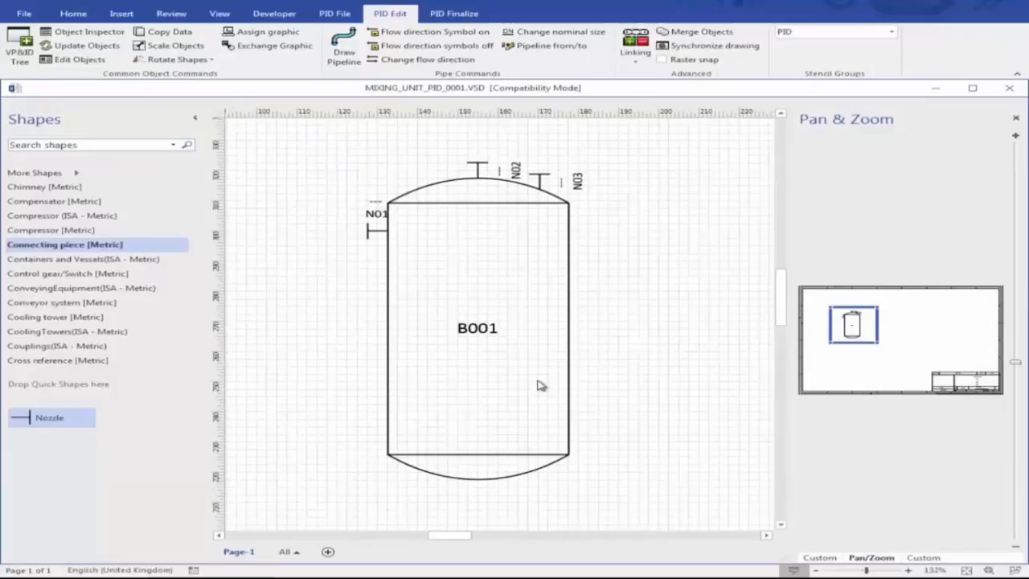
{"action": "left_click_drag", "start_coordinate": [28, 420], "coordinate": [481, 488]}
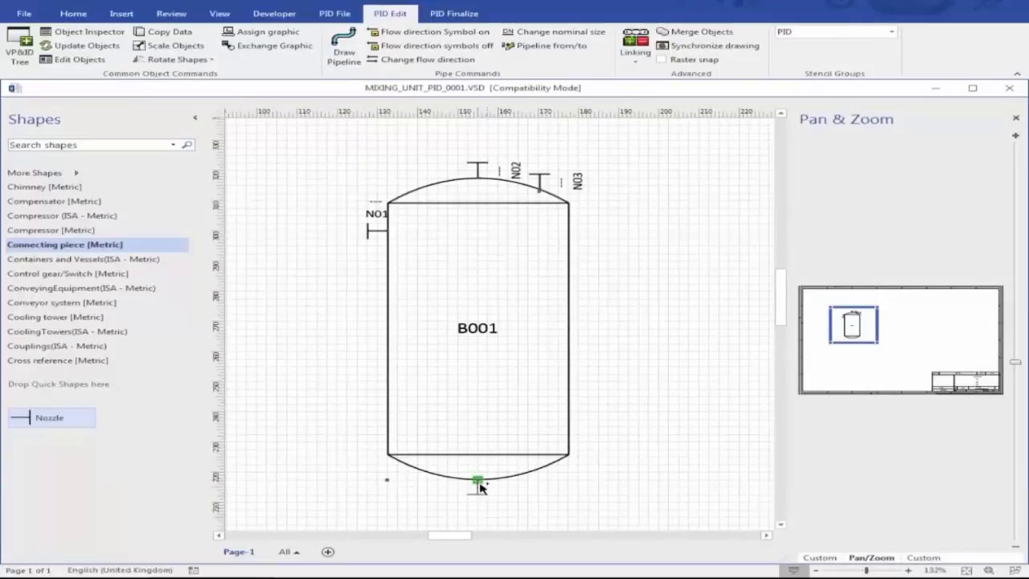
{"action": "left_click_drag", "start_coordinate": [479, 487], "coordinate": [479, 486]}
{"action": "left_click", "coordinate": [678, 406]}
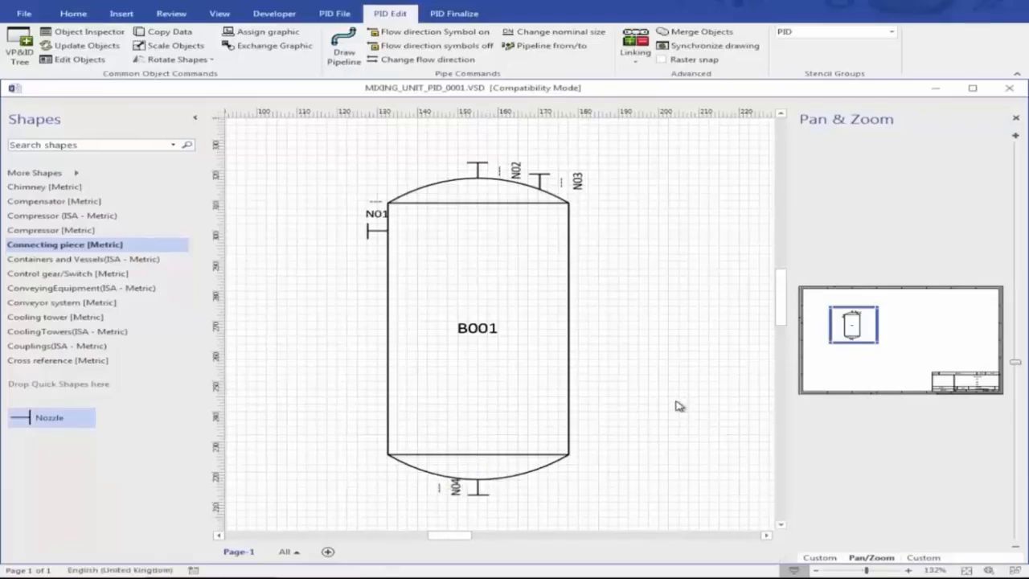
- Set the vessel's code character to AB and counting number to 111, and view its component structure
{"action": "left_click", "coordinate": [921, 559]}
{"action": "left_click", "coordinate": [565, 350]}
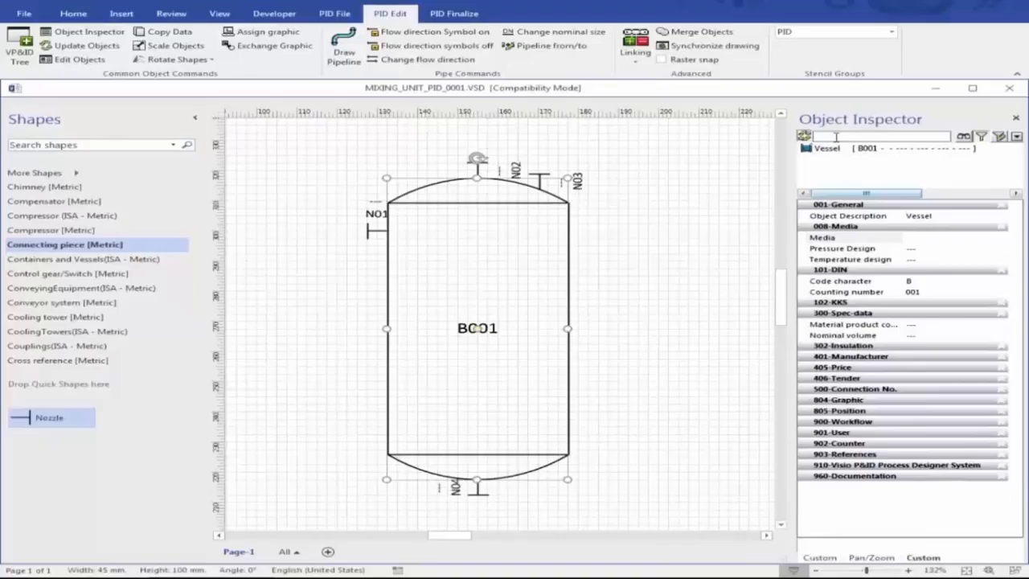
{"action": "left_click", "coordinate": [923, 283]}
{"action": "type", "text": "AB"}
{"action": "left_click", "coordinate": [918, 292]}
{"action": "type", "text": "111"}
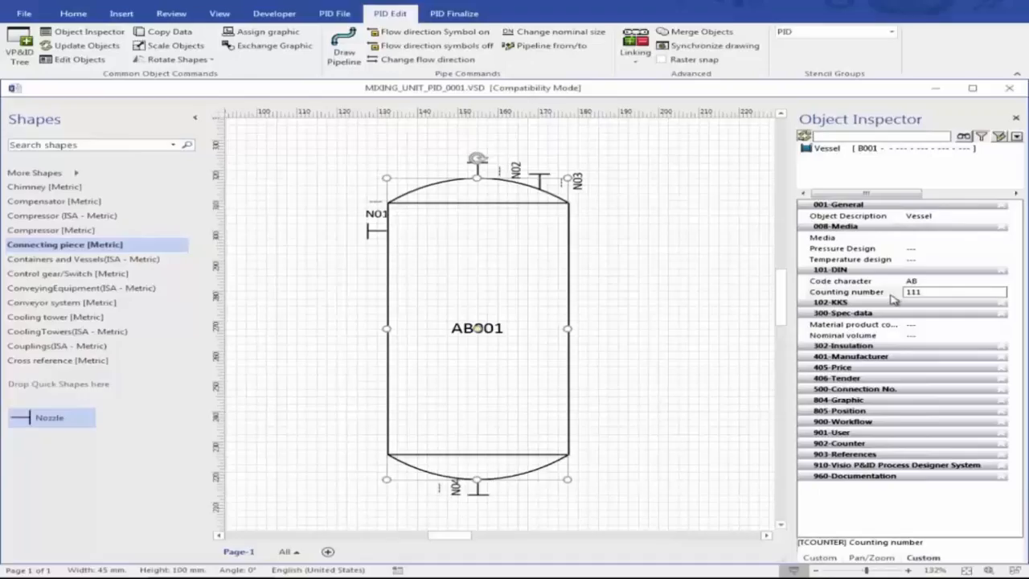
{"action": "key", "text": "Return"}
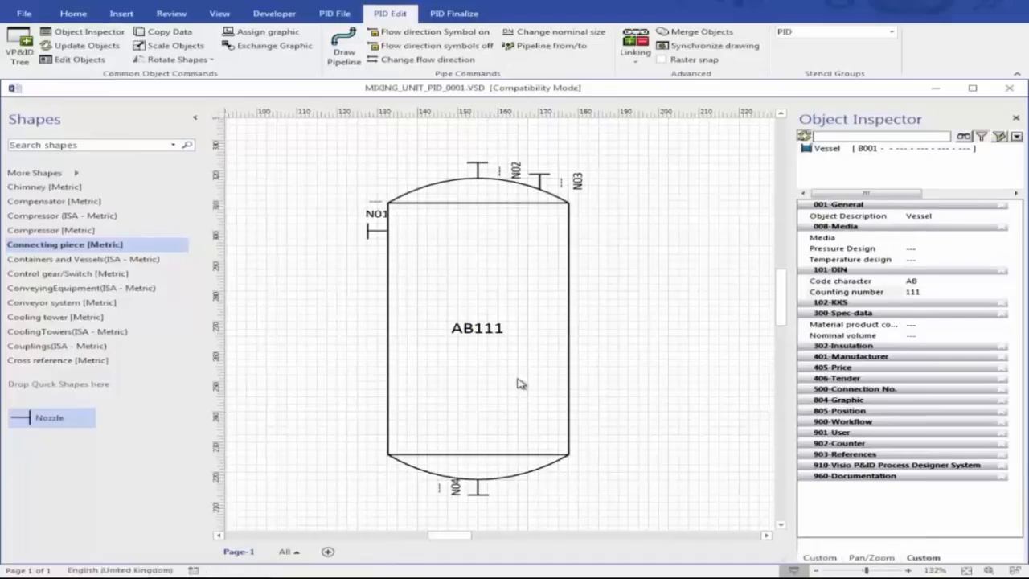
{"action": "double_click", "coordinate": [569, 369]}
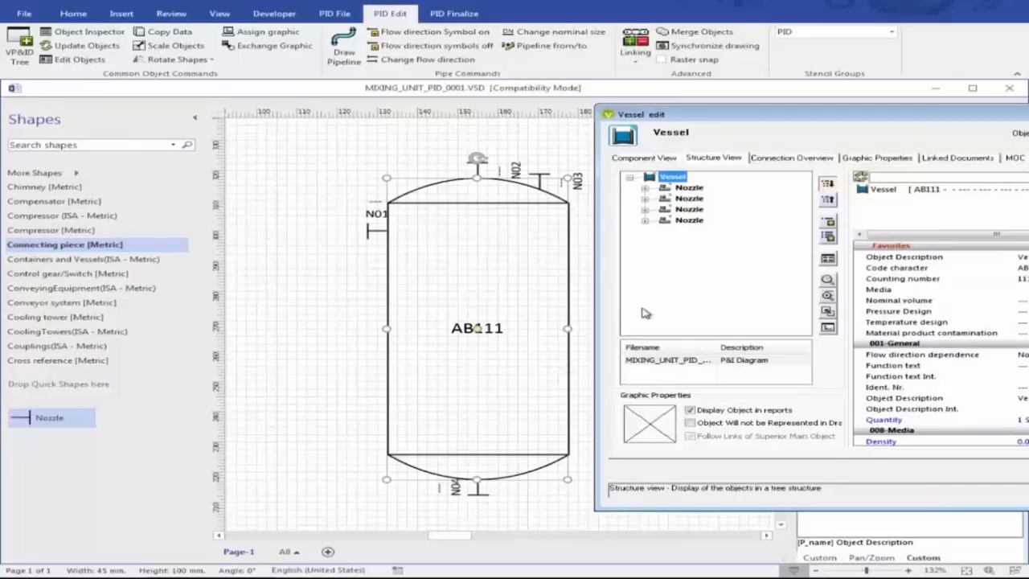
{"action": "key", "text": "Escape"}
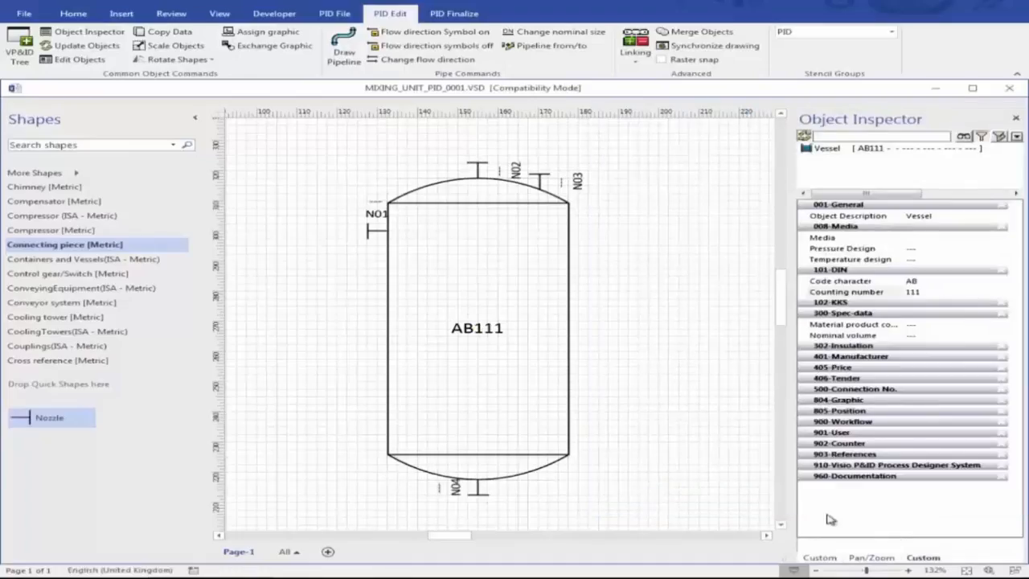
- Start Draw Pipeline and choose the media, pipe specification and nominal bore for the new line
{"action": "left_click", "coordinate": [859, 560]}
{"action": "scroll", "coordinate": [555, 343], "scroll_direction": "down", "scroll_amount": 3}
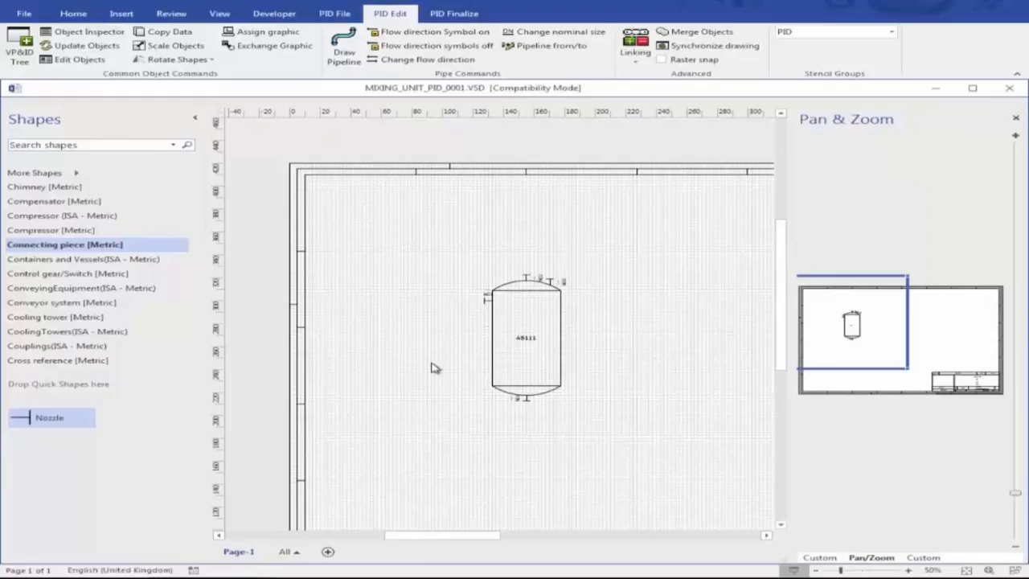
{"action": "left_click", "coordinate": [340, 50]}
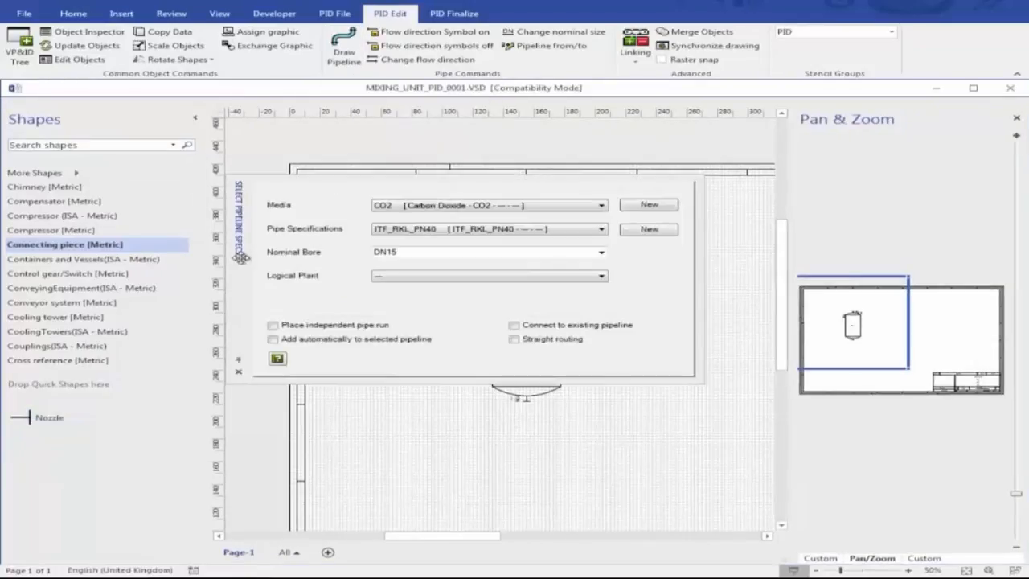
{"action": "left_click", "coordinate": [395, 206]}
{"action": "left_click", "coordinate": [415, 229]}
{"action": "left_click", "coordinate": [416, 228]}
{"action": "left_click", "coordinate": [474, 245]}
{"action": "left_click", "coordinate": [600, 255]}
{"action": "left_click", "coordinate": [493, 474]}
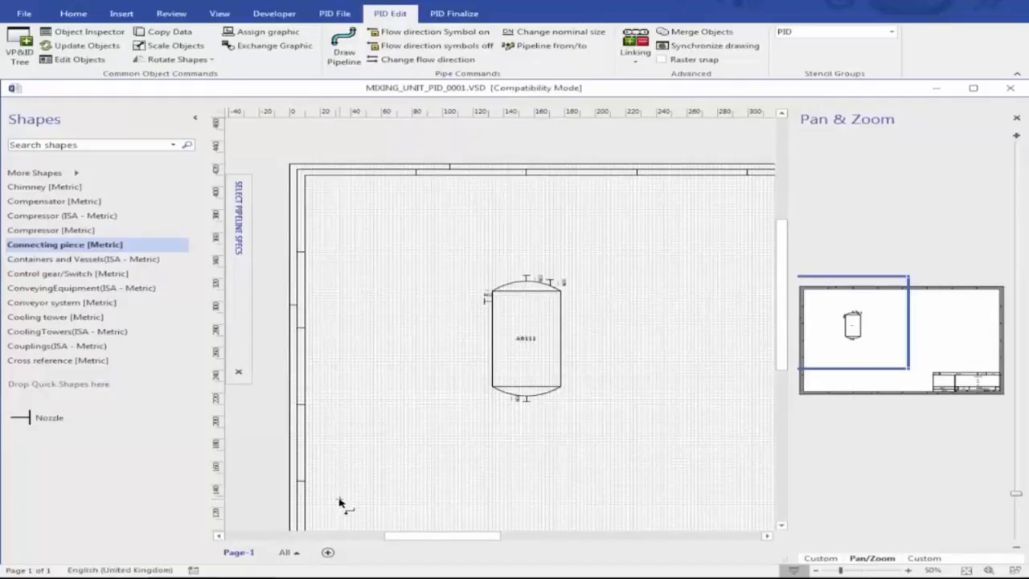
- Draw the water pipeline from the sheet's lower left, up past the vessel and down into its top centre nozzle
{"action": "left_click_drag", "start_coordinate": [338, 499], "coordinate": [409, 499]}
{"action": "left_click", "coordinate": [411, 499]}
{"action": "left_click", "coordinate": [412, 498]}
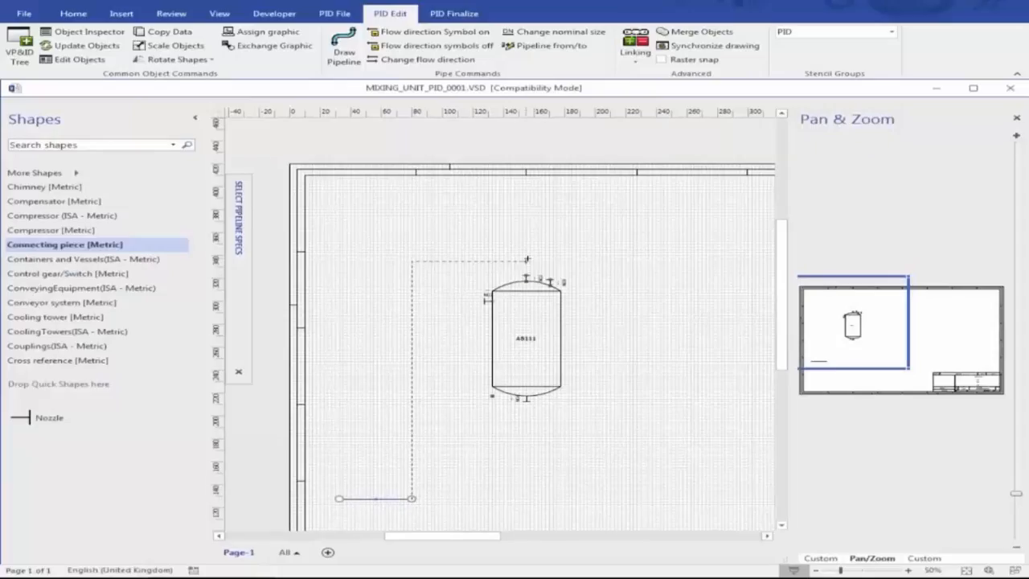
{"action": "left_click", "coordinate": [528, 241]}
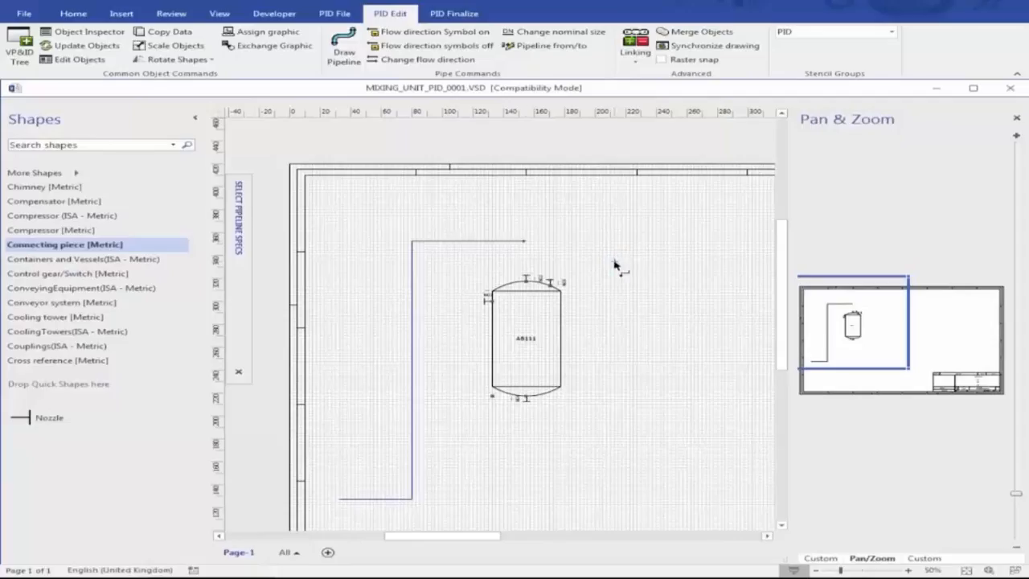
{"action": "scroll", "coordinate": [523, 233], "scroll_direction": "up", "scroll_amount": 5}
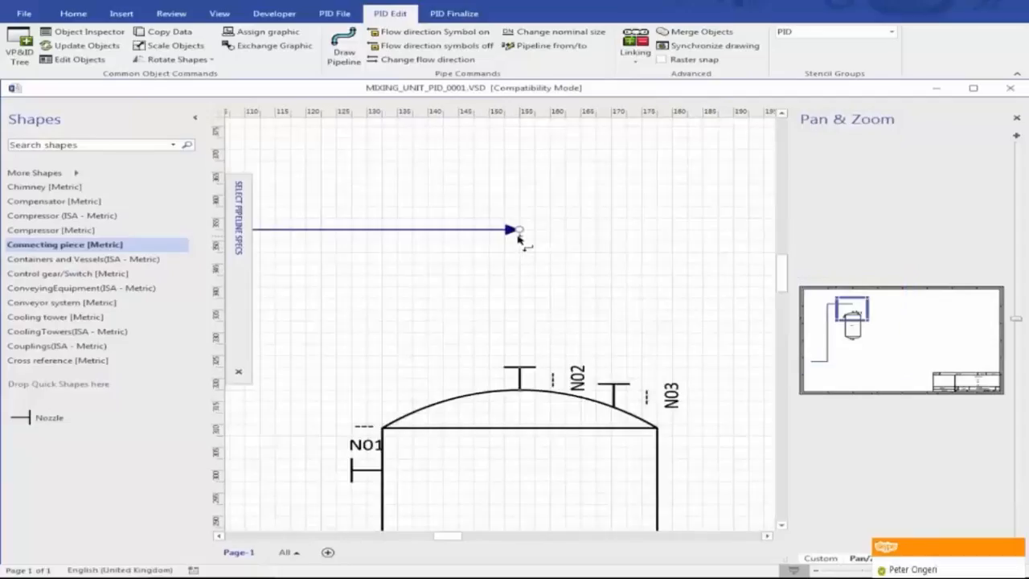
{"action": "left_click", "coordinate": [521, 233]}
{"action": "left_click", "coordinate": [521, 368]}
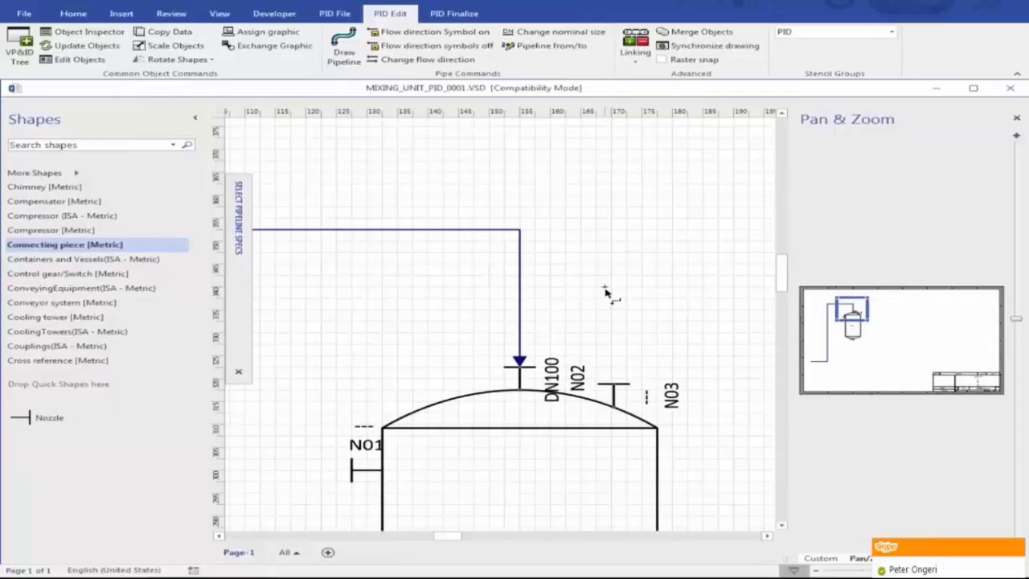
{"action": "scroll", "coordinate": [609, 296], "scroll_direction": "up", "scroll_amount": 2}
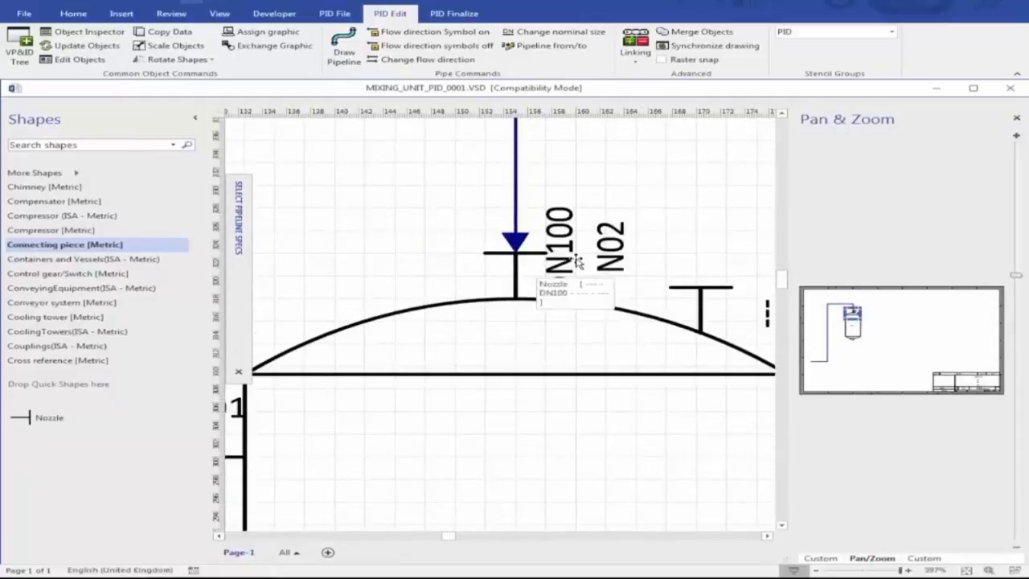
- Start a new pipeline with media CO2 (Carbon Dioxide) and nominal bore DN80
{"action": "left_click", "coordinate": [965, 570]}
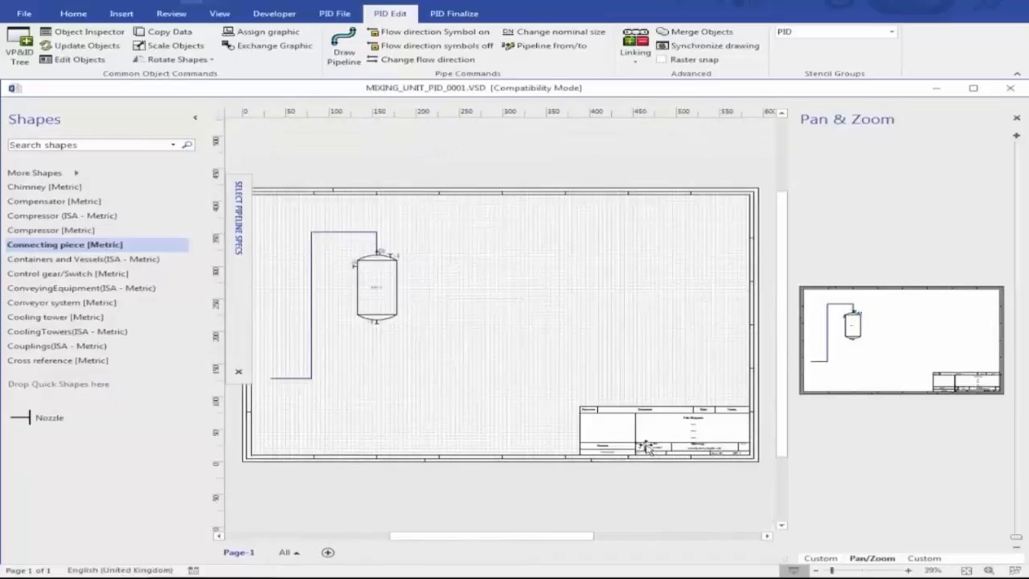
{"action": "left_click_drag", "start_coordinate": [836, 288], "coordinate": [947, 371]}
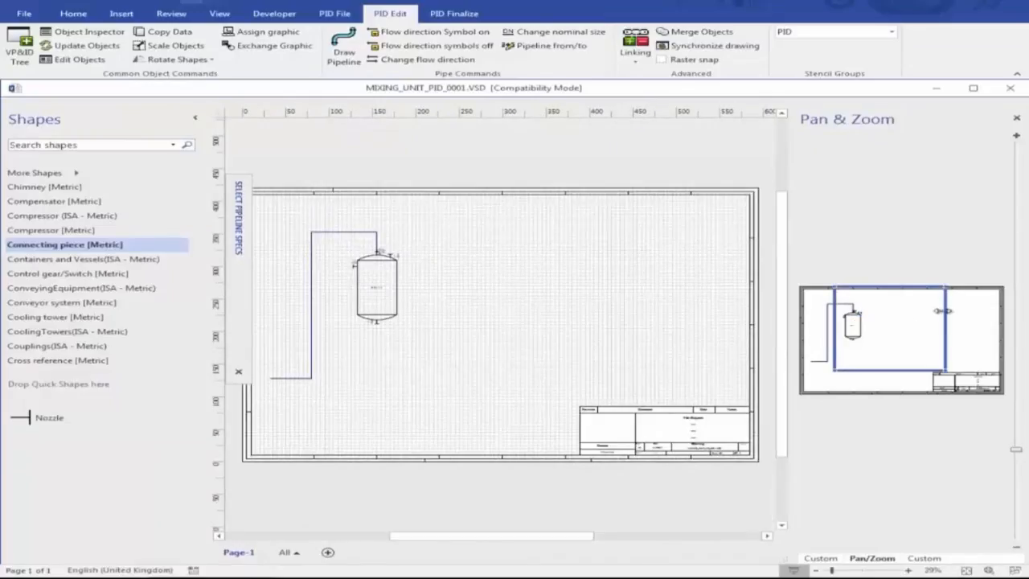
{"action": "left_click", "coordinate": [344, 48]}
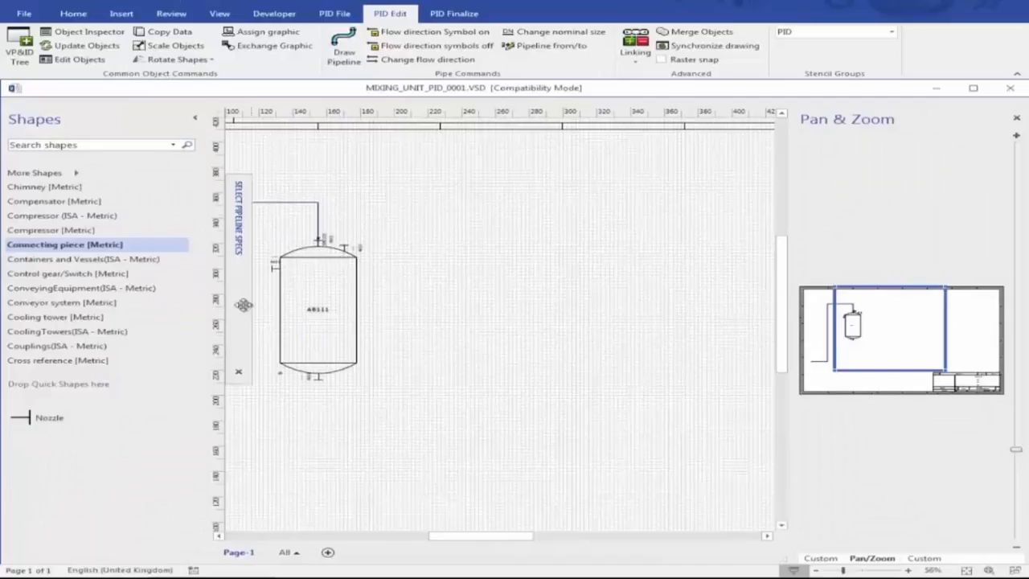
{"action": "mouse_move", "coordinate": [239, 302]}
{"action": "left_click", "coordinate": [463, 206]}
{"action": "left_click", "coordinate": [460, 217]}
{"action": "left_click", "coordinate": [601, 251]}
{"action": "left_click", "coordinate": [447, 465]}
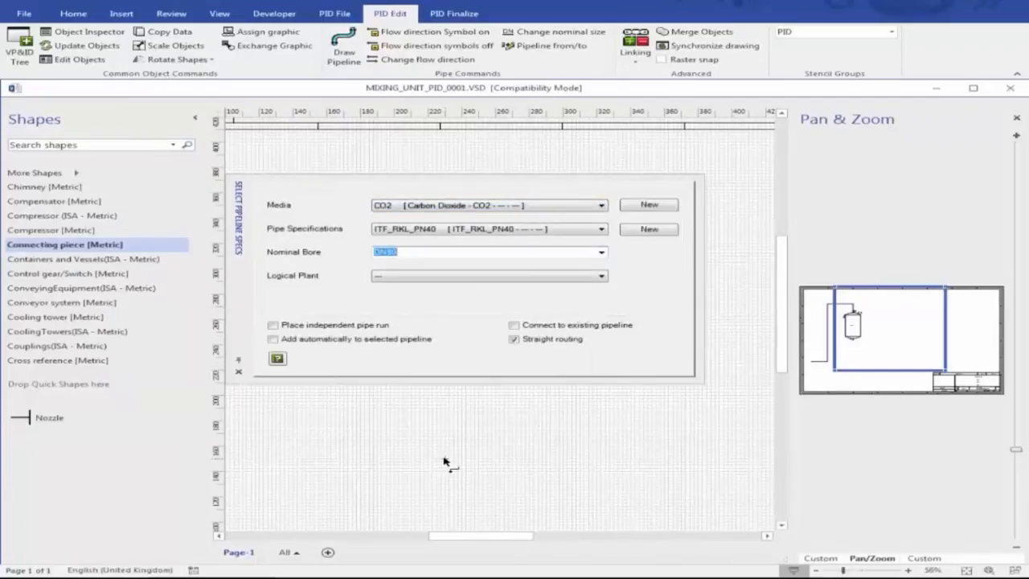
- Draw the CO2 pipeline from the sheet's upper right to the vessel's top right nozzle and lengthen its free end
{"action": "scroll", "coordinate": [538, 371], "scroll_direction": "up", "scroll_amount": 1}
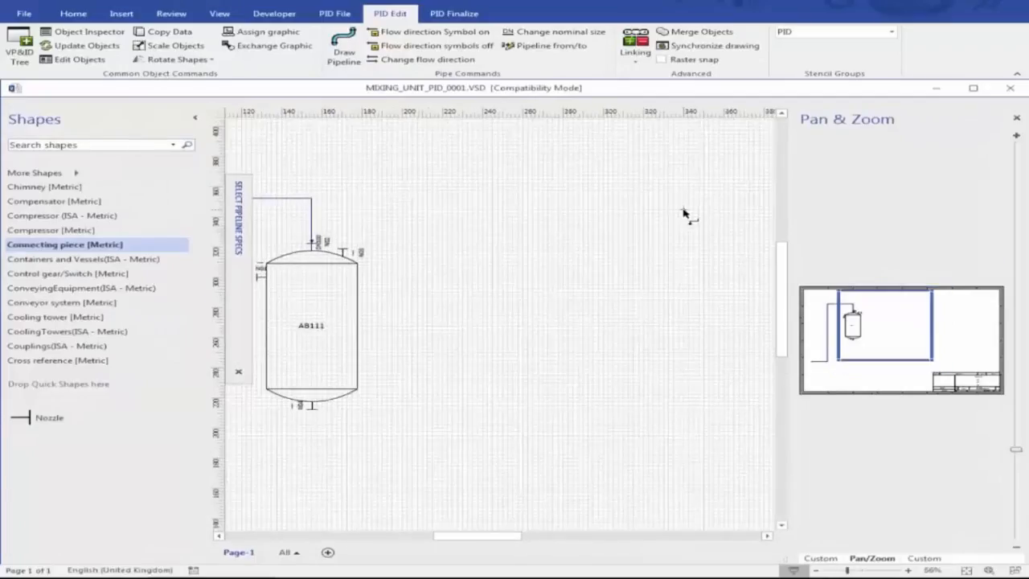
{"action": "left_click_drag", "start_coordinate": [683, 213], "coordinate": [342, 249]}
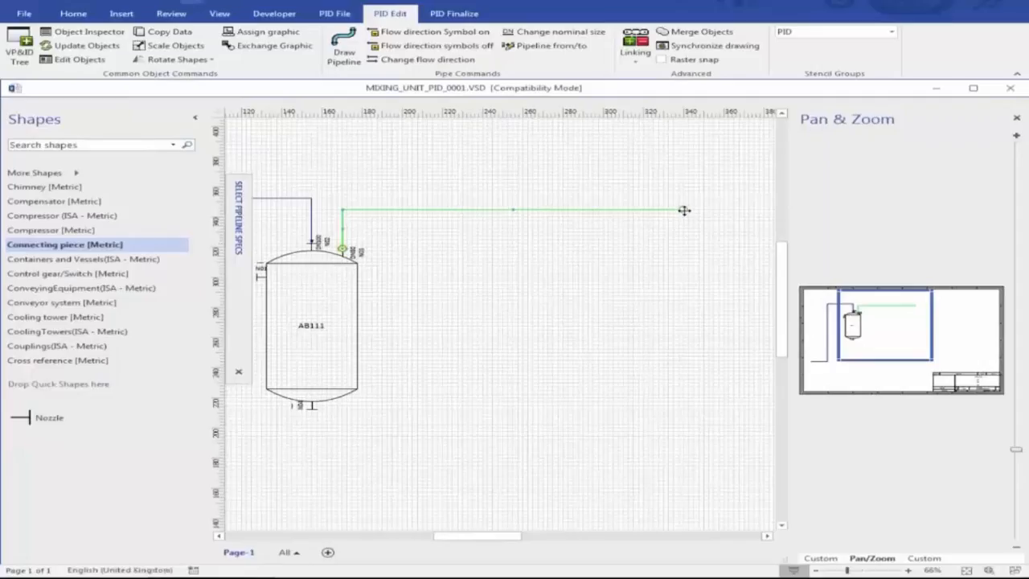
{"action": "left_click_drag", "start_coordinate": [684, 211], "coordinate": [731, 210]}
{"action": "left_click", "coordinate": [712, 312]}
- Reroute the water pipeline by moving its lower horizontal run further down and its vertical run further from the vessel
{"action": "scroll", "coordinate": [642, 332], "scroll_direction": "down", "scroll_amount": 3}
{"action": "scroll", "coordinate": [438, 417], "scroll_direction": "up", "scroll_amount": 3}
{"action": "left_click", "coordinate": [453, 405]}
{"action": "left_click_drag", "start_coordinate": [454, 405], "coordinate": [454, 464]}
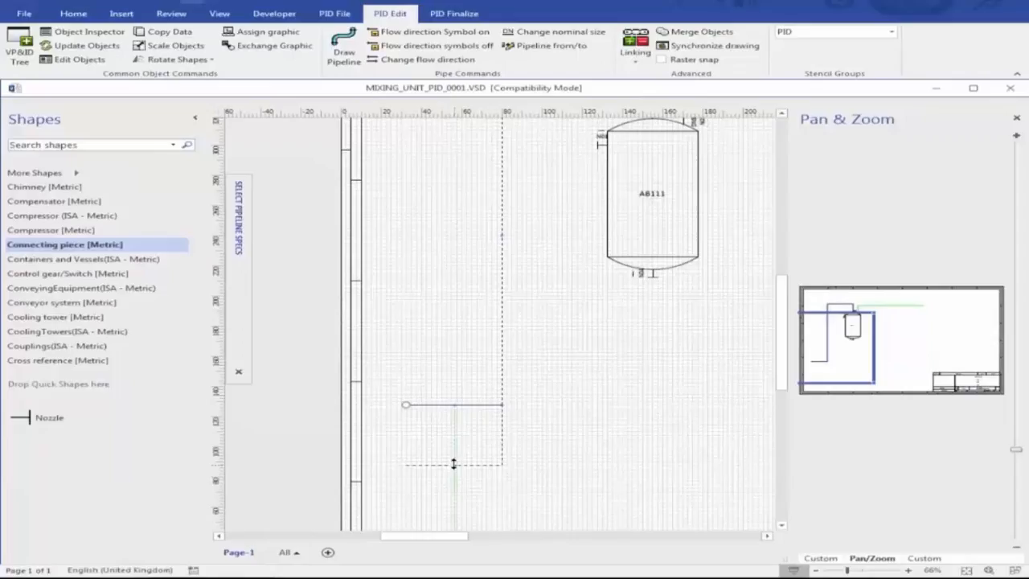
{"action": "left_click_drag", "start_coordinate": [454, 464], "coordinate": [453, 463]}
{"action": "left_click_drag", "start_coordinate": [501, 265], "coordinate": [474, 269]}
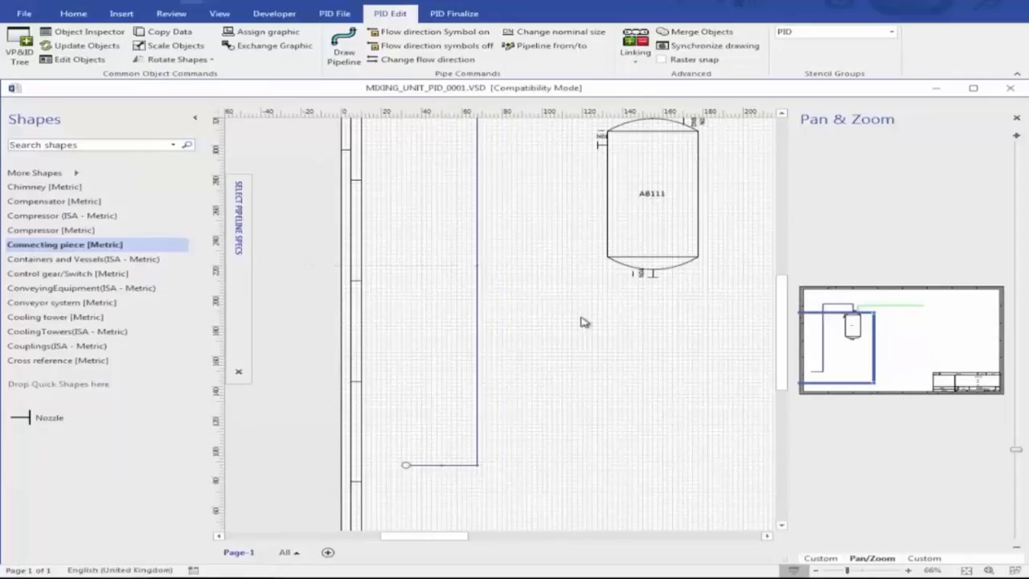
- Draw a DN100 sparkling mineral water (SP) pipeline from the vessel's bottom nozzle, down and across to just above the title block
{"action": "left_click", "coordinate": [967, 570]}
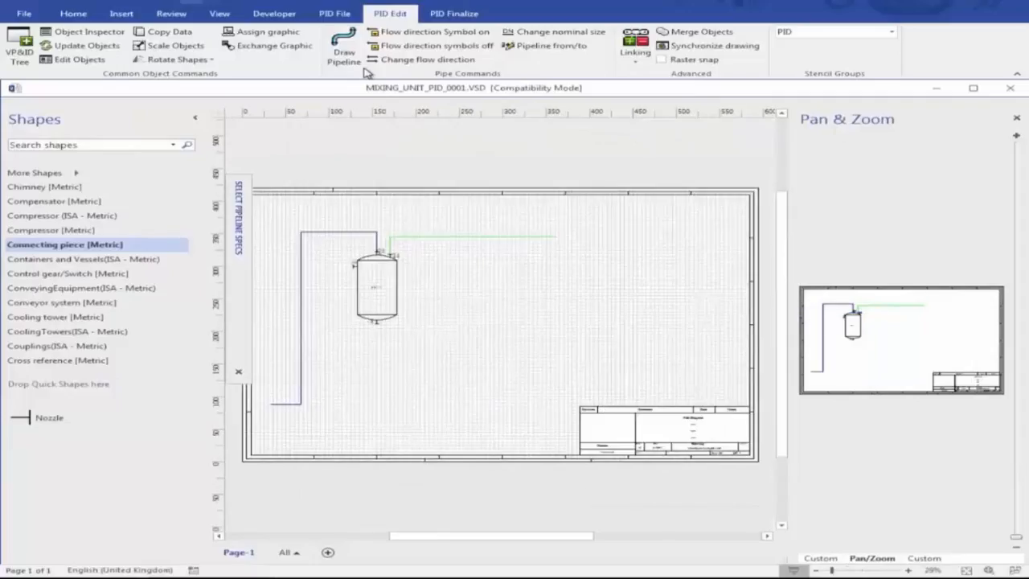
{"action": "mouse_move", "coordinate": [239, 300]}
{"action": "left_click", "coordinate": [422, 206]}
{"action": "left_click", "coordinate": [410, 232]}
{"action": "scroll", "coordinate": [370, 344], "scroll_direction": "up", "scroll_amount": 4}
{"action": "left_click", "coordinate": [391, 298]}
{"action": "scroll", "coordinate": [744, 474], "scroll_direction": "down", "scroll_amount": 4}
{"action": "left_click_drag", "start_coordinate": [743, 476], "coordinate": [730, 448]}
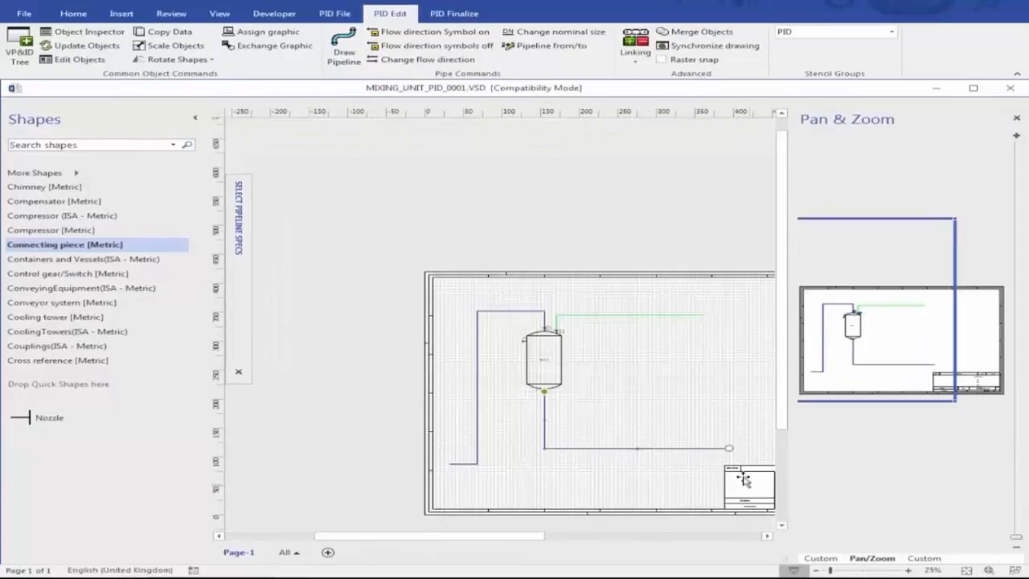
{"action": "left_click", "coordinate": [645, 492]}
{"action": "key", "text": "ctrl+shift+w"}
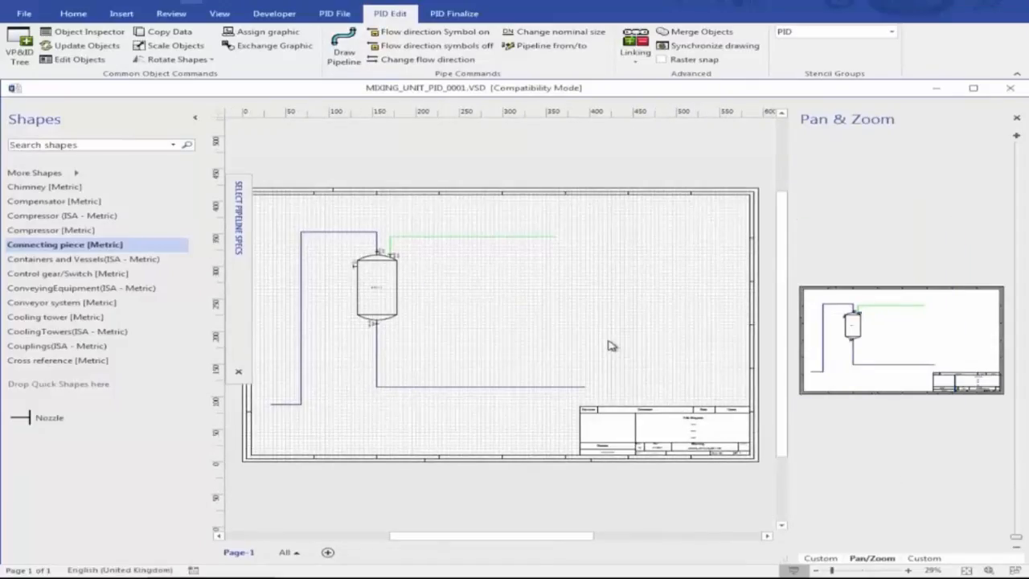
- Close the pipeline specification window
{"action": "left_click", "coordinate": [238, 372]}
{"action": "left_click", "coordinate": [376, 390]}
{"action": "left_click", "coordinate": [330, 433]}
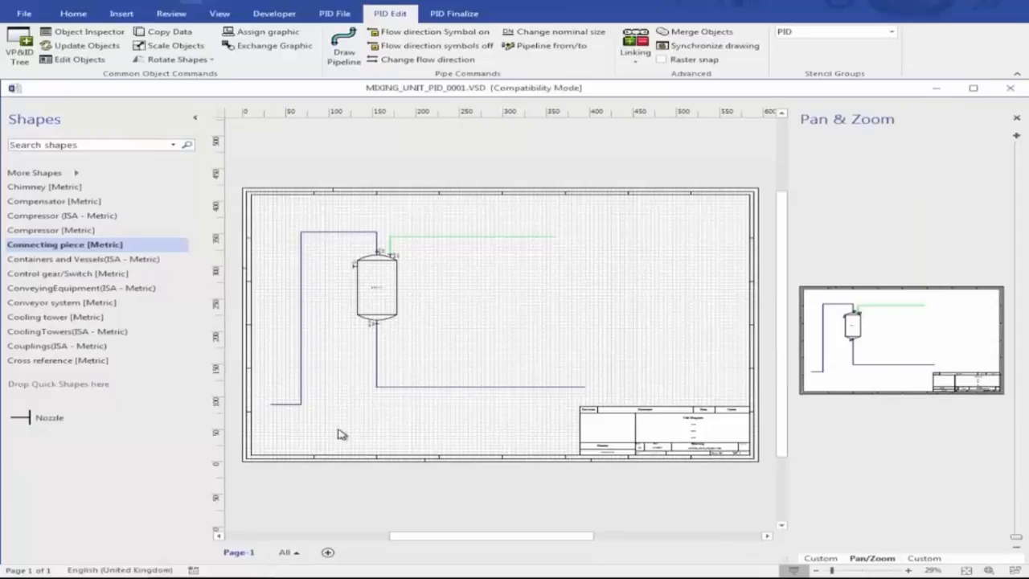
- Examine the CO2, H2O and SP pipelines with their specifications in the VP&ID Tree's Pipelines in Details view
{"action": "left_click", "coordinate": [829, 560]}
{"action": "left_click", "coordinate": [883, 144]}
{"action": "left_click", "coordinate": [885, 316]}
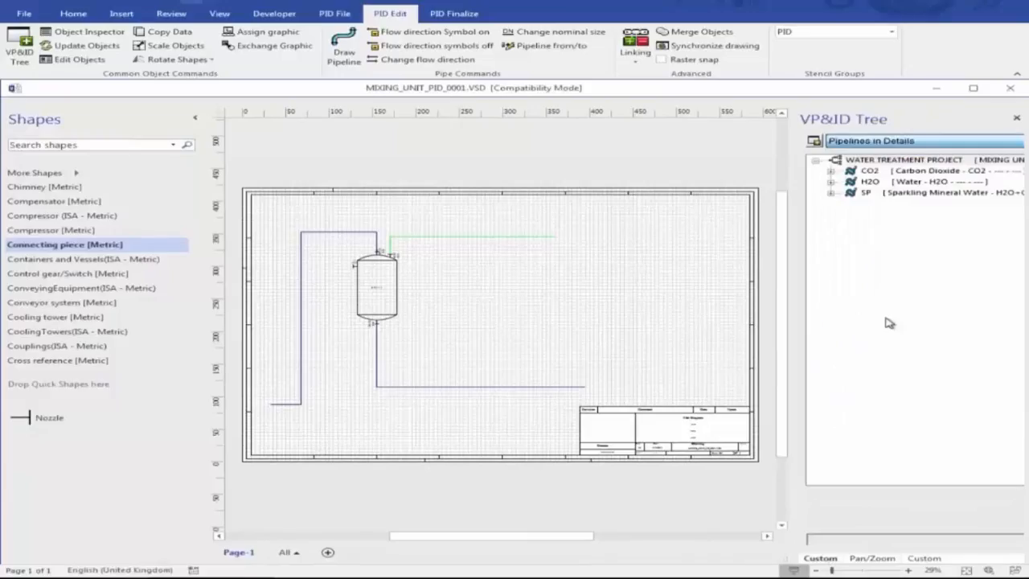
{"action": "left_click", "coordinate": [831, 181]}
{"action": "double_click", "coordinate": [889, 196]}
{"action": "double_click", "coordinate": [867, 175]}
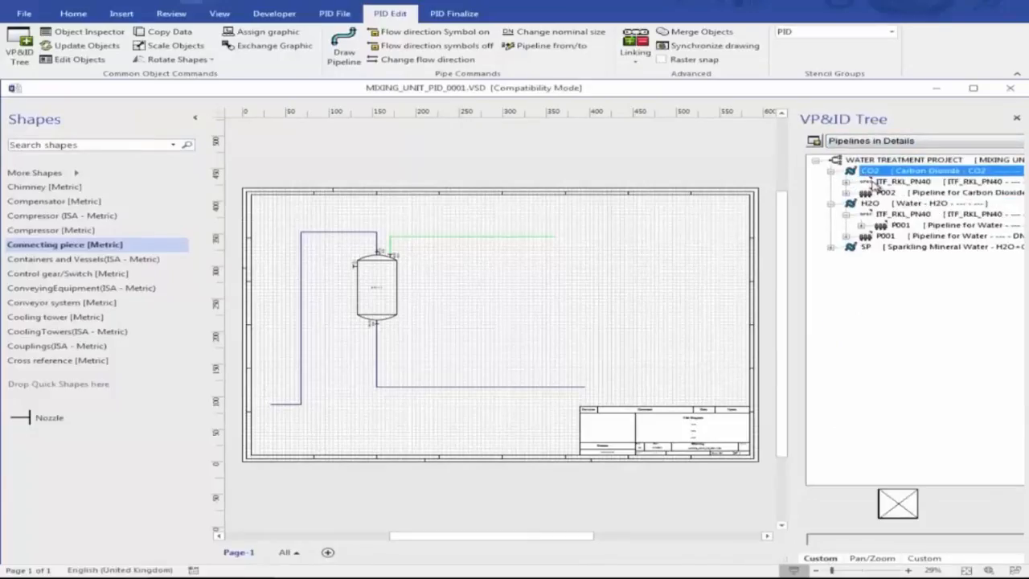
{"action": "double_click", "coordinate": [884, 184]}
{"action": "double_click", "coordinate": [890, 256]}
{"action": "double_click", "coordinate": [897, 271]}
{"action": "left_click", "coordinate": [912, 278]}
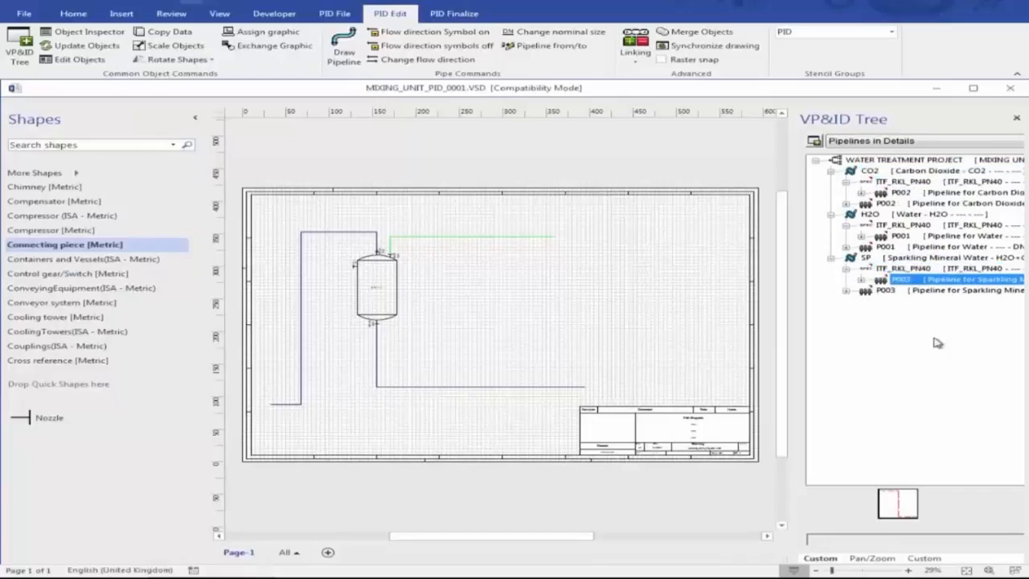
{"action": "left_click", "coordinate": [661, 332]}
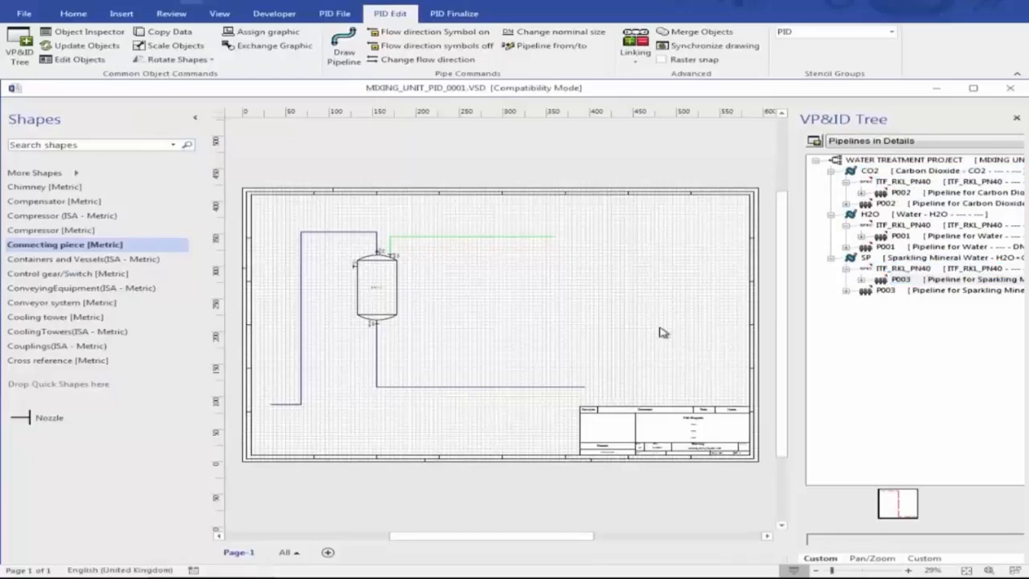
- Switch the VP&ID Tree to Vessels and Nozzles and inspect the nozzles under vessel AB111
{"action": "left_click", "coordinate": [851, 143]}
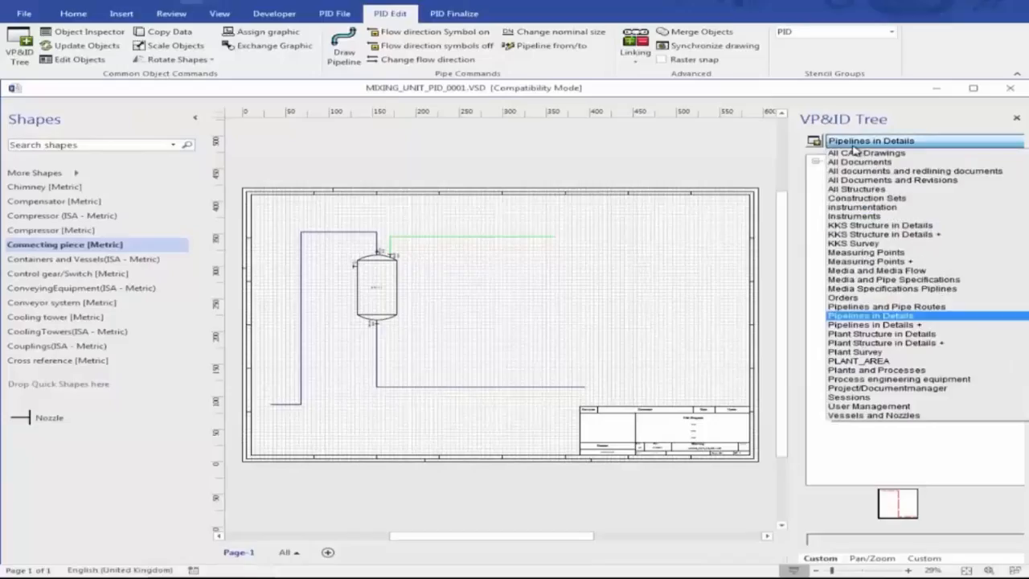
{"action": "left_click", "coordinate": [885, 416]}
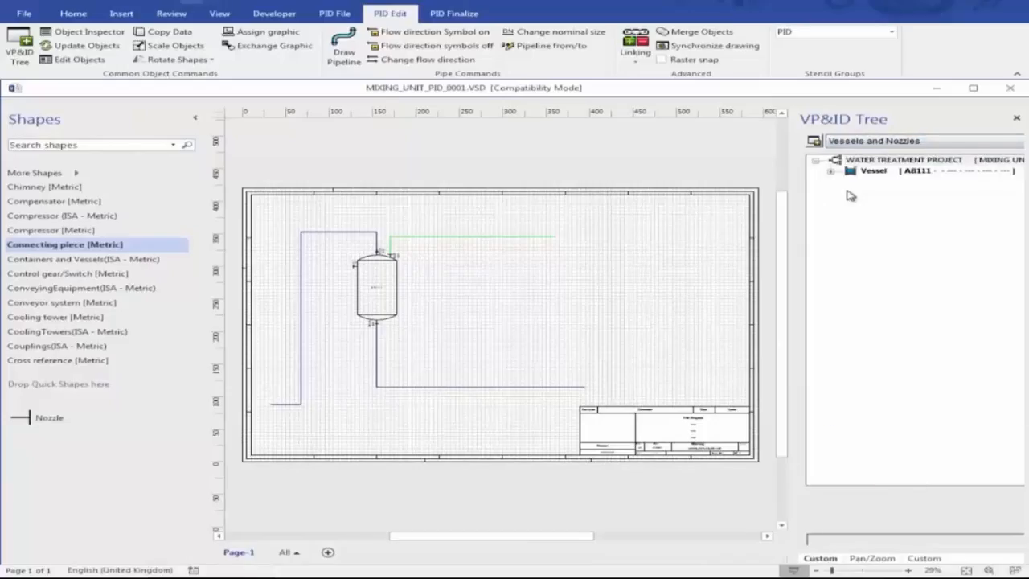
{"action": "left_click", "coordinate": [883, 171]}
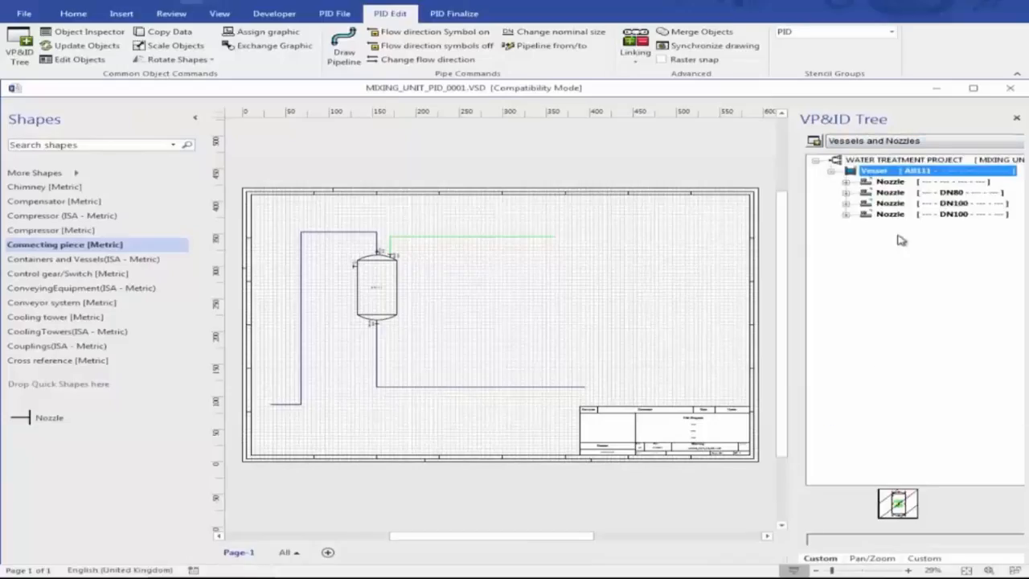
- Insert a Centrifugal pump from the Pump [Metric] stencil into the vertical run of the water pipeline
{"action": "left_click", "coordinate": [872, 559]}
{"action": "left_click_drag", "start_coordinate": [812, 325], "coordinate": [884, 380]}
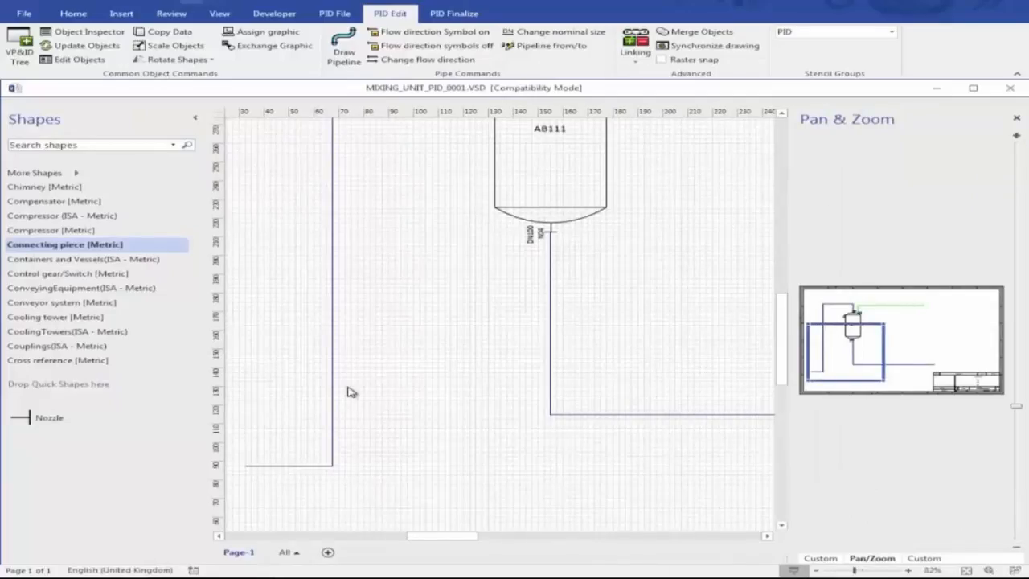
{"action": "left_click", "coordinate": [121, 288]}
{"action": "scroll", "coordinate": [72, 337], "scroll_direction": "down", "scroll_amount": 5}
{"action": "left_click", "coordinate": [72, 334]}
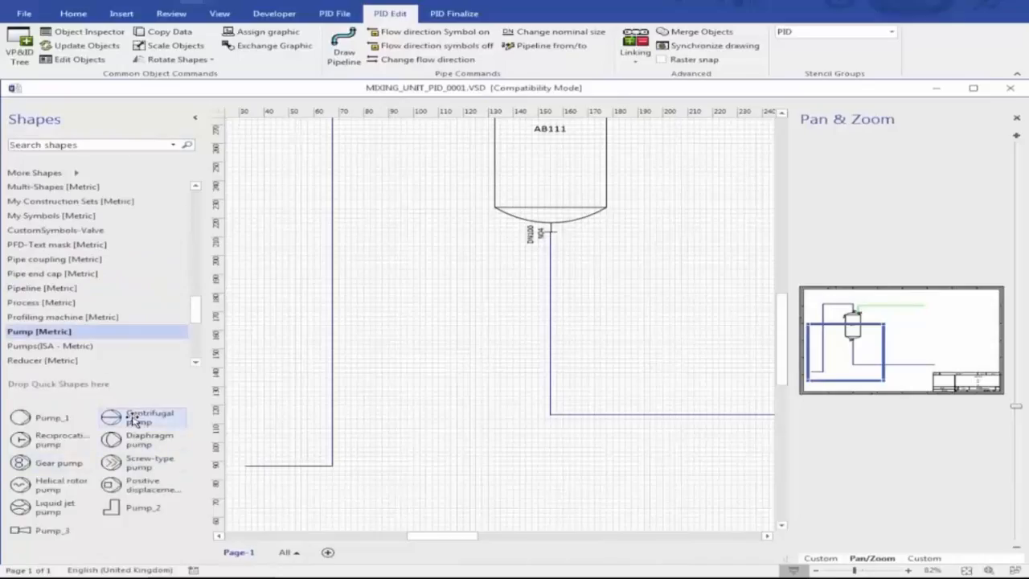
{"action": "left_click_drag", "start_coordinate": [135, 418], "coordinate": [332, 339]}
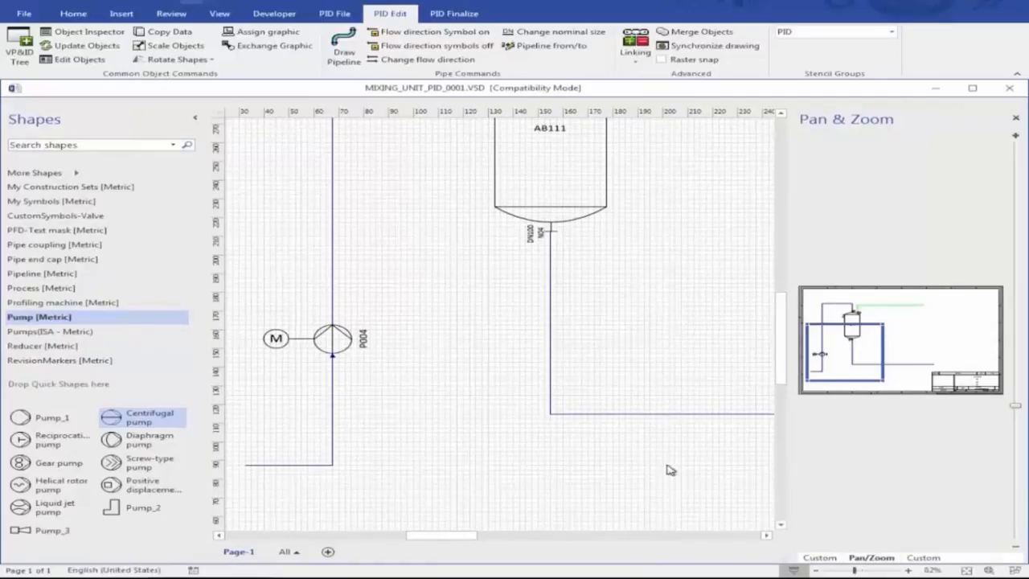
- Inspect the centrifugal pump and its electric motor in the VP&ID Tree's Plant Structure in Details + view
{"action": "left_click", "coordinate": [822, 558]}
{"action": "left_click", "coordinate": [911, 171]}
{"action": "left_click", "coordinate": [831, 171]}
{"action": "left_click", "coordinate": [895, 181]}
{"action": "left_click", "coordinate": [892, 175]}
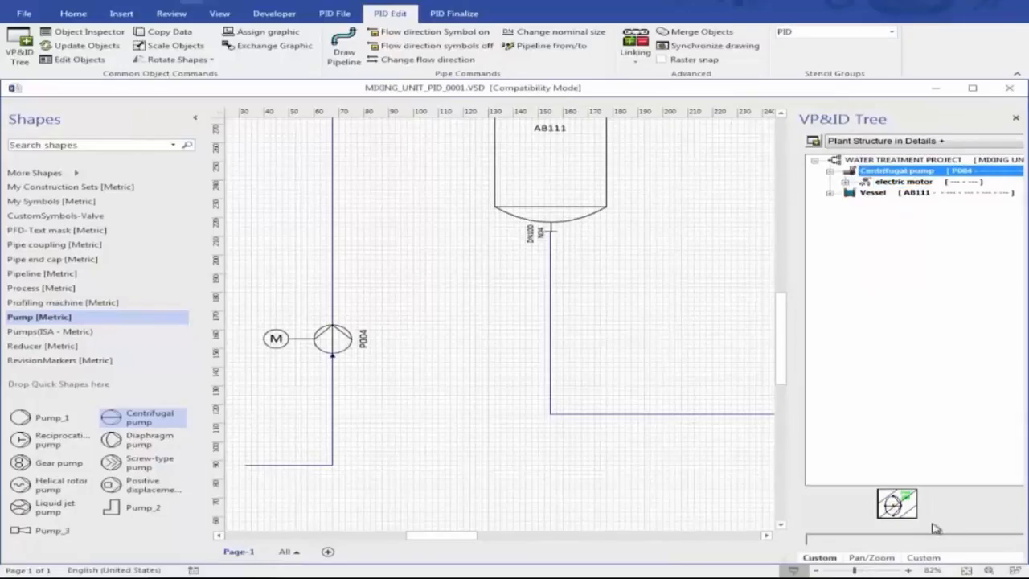
- Insert a compressor from the Compressor [Metric] stencil into the horizontal run of the CO2 pipeline
{"action": "left_click", "coordinate": [873, 558]}
{"action": "left_click_drag", "start_coordinate": [882, 296], "coordinate": [923, 314]}
{"action": "left_click", "coordinate": [74, 287]}
{"action": "left_click", "coordinate": [53, 233]}
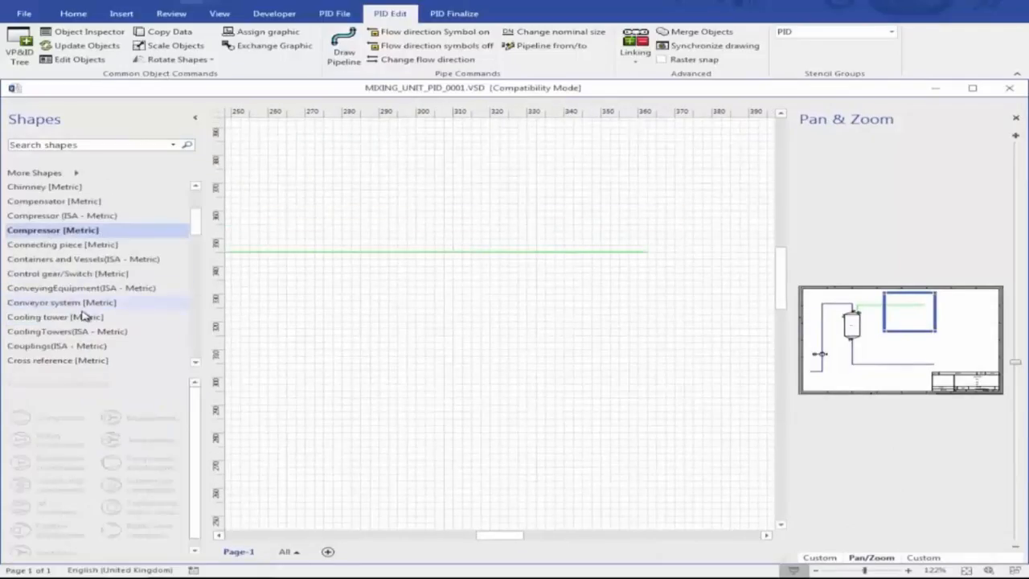
{"action": "left_click_drag", "start_coordinate": [69, 415], "coordinate": [428, 254]}
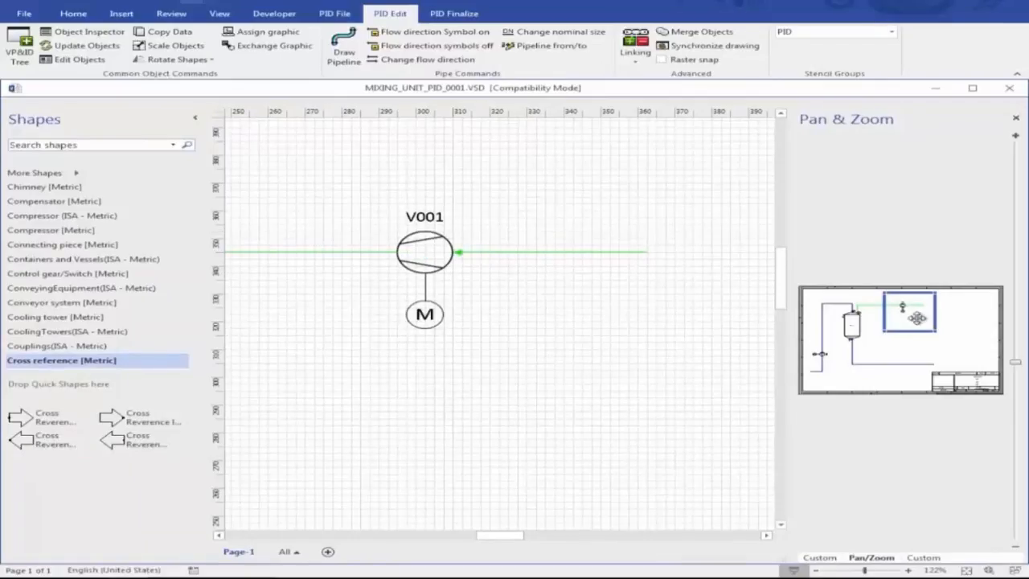
- Insert a second Centrifugal pump into the vertical pipeline below the vessel's bottom nozzle, level with the first pump
{"action": "left_click_drag", "start_coordinate": [918, 317], "coordinate": [840, 354]}
{"action": "scroll", "coordinate": [97, 289], "scroll_direction": "down", "scroll_amount": 5}
{"action": "left_click", "coordinate": [38, 360]}
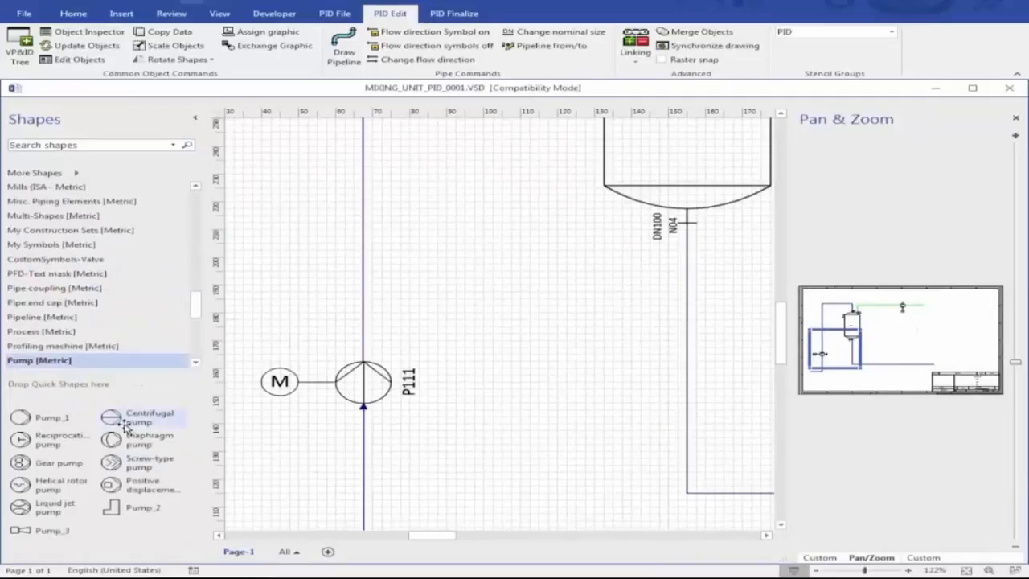
{"action": "left_click_drag", "start_coordinate": [112, 417], "coordinate": [682, 380]}
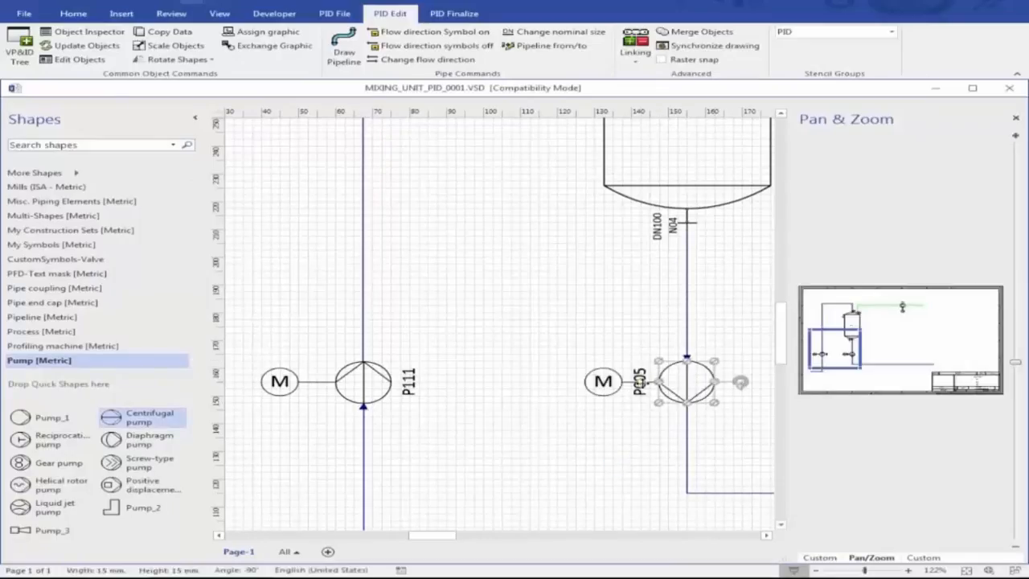
- Move the second pump's label below its motor connection and rotate the text to read horizontally
{"action": "left_click_drag", "start_coordinate": [640, 381], "coordinate": [640, 402]}
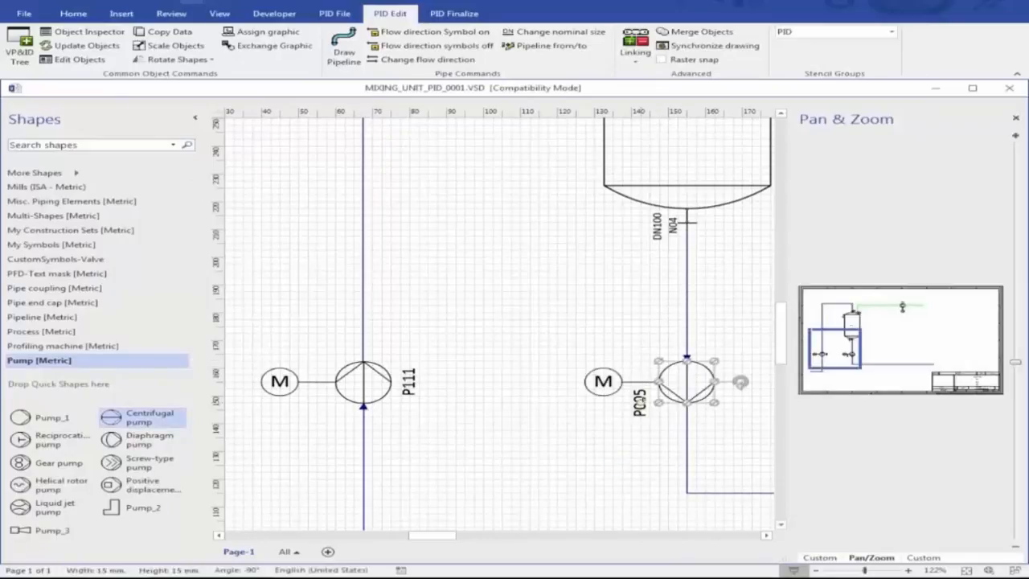
{"action": "left_click", "coordinate": [73, 13]}
{"action": "left_click", "coordinate": [394, 40]}
{"action": "left_click", "coordinate": [395, 43]}
{"action": "left_click", "coordinate": [394, 43]}
{"action": "left_click", "coordinate": [554, 467]}
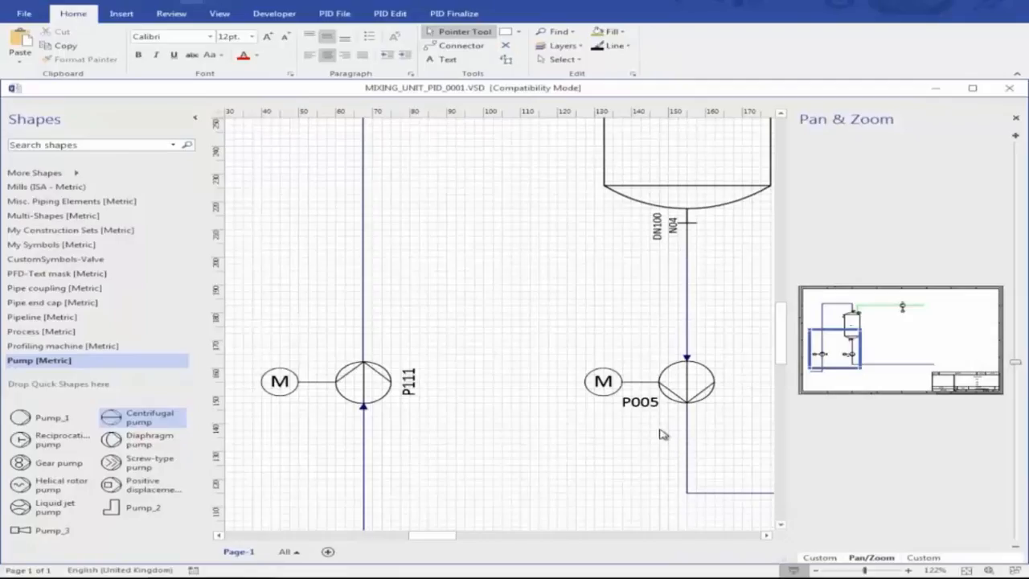
{"action": "left_click_drag", "start_coordinate": [826, 354], "coordinate": [829, 347]}
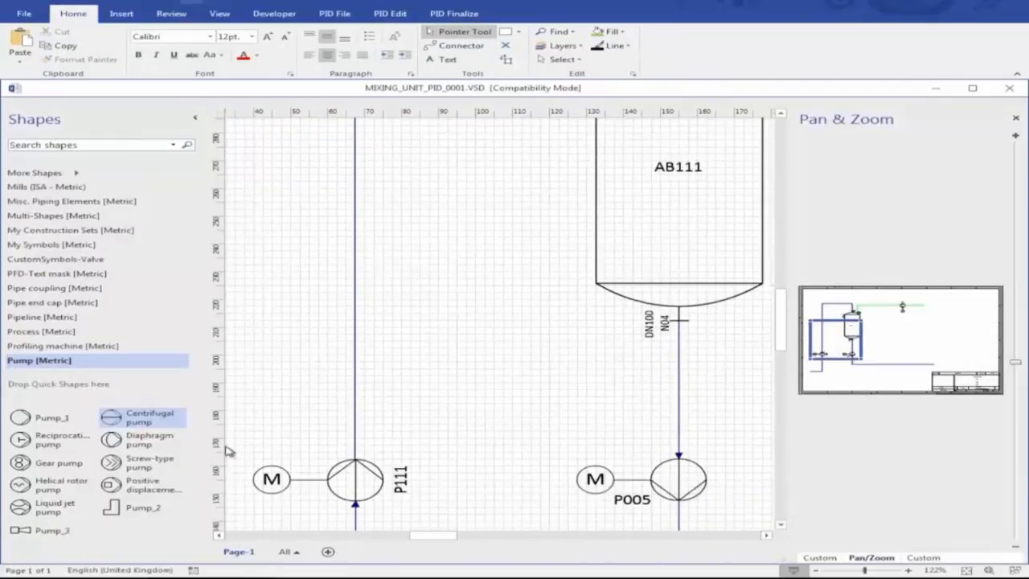
- From the Fitting (Straight) [Metric] stencil, insert a reflux valve and a valve above the first pump, and another such pair above the second pump
{"action": "scroll", "coordinate": [102, 293], "scroll_direction": "up", "scroll_amount": 5}
{"action": "left_click", "coordinate": [87, 201]}
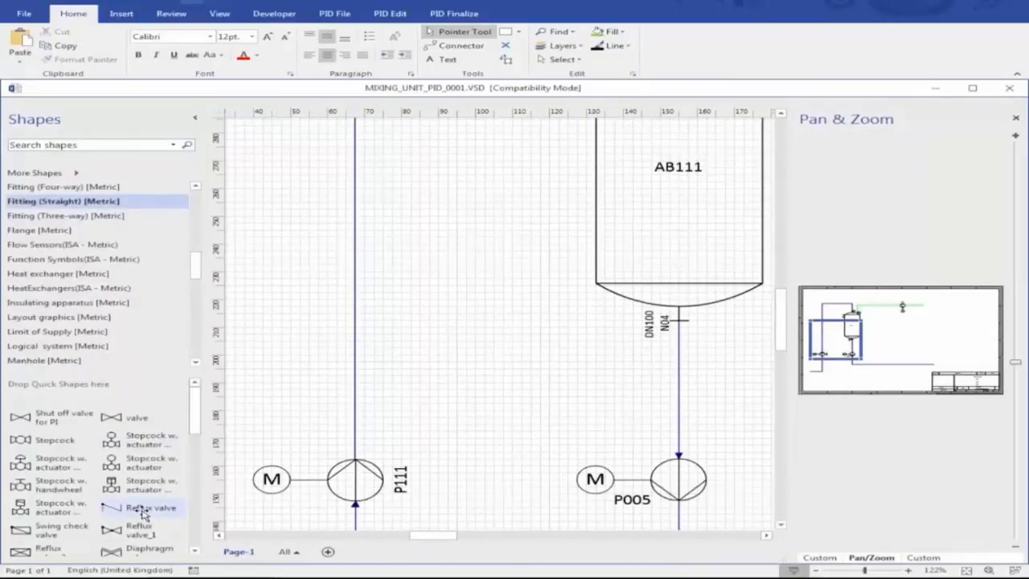
{"action": "left_click_drag", "start_coordinate": [143, 515], "coordinate": [356, 408]}
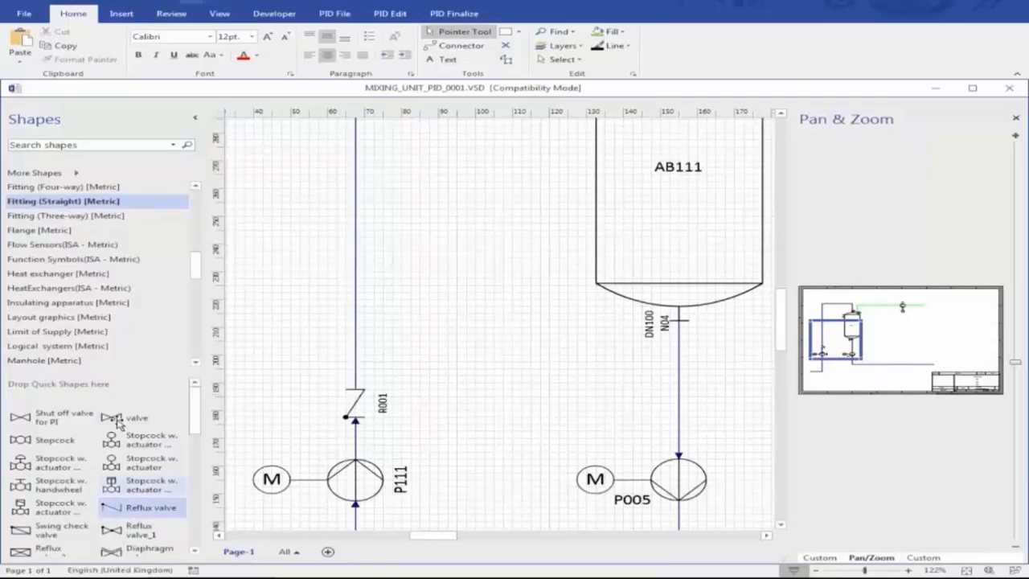
{"action": "left_click_drag", "start_coordinate": [125, 419], "coordinate": [355, 339]}
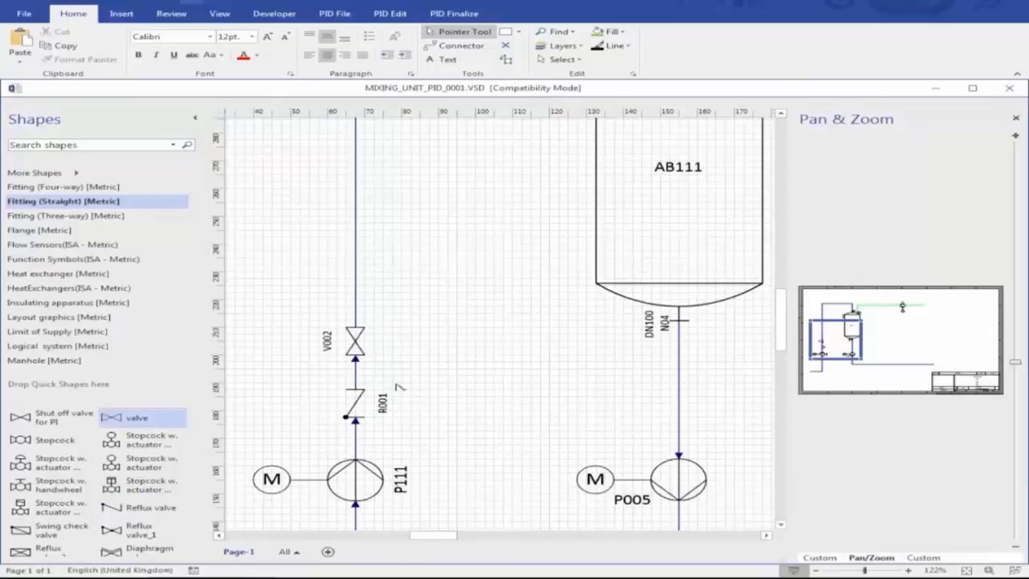
{"action": "left_click_drag", "start_coordinate": [117, 515], "coordinate": [679, 364]}
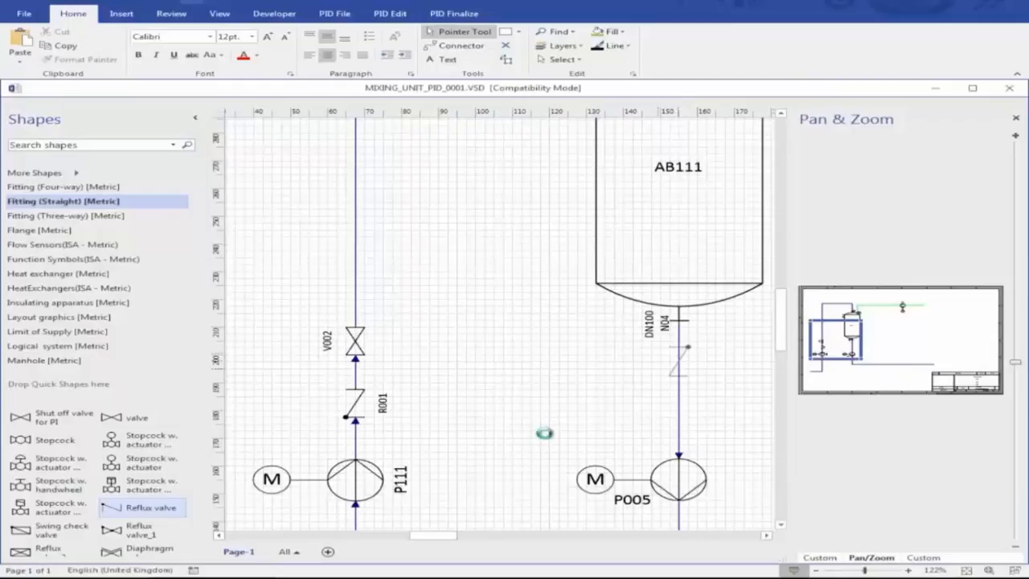
{"action": "left_click_drag", "start_coordinate": [113, 418], "coordinate": [679, 414]}
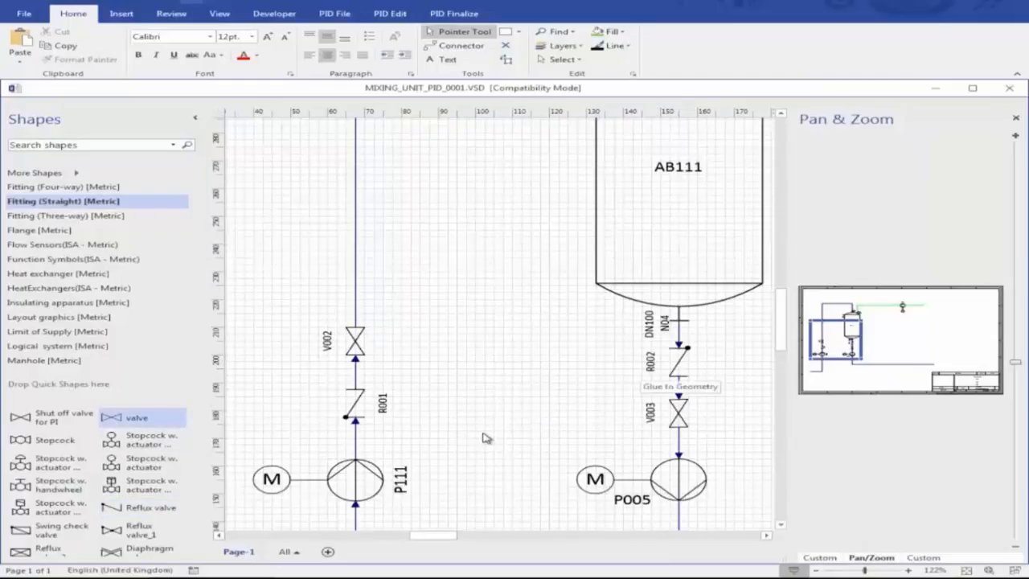
- Insert a valve into the water pipeline above the vessel's nozzle N02 and another into the CO2 pipeline between the vessel and the compressor
{"action": "left_click_drag", "start_coordinate": [847, 336], "coordinate": [866, 313]}
{"action": "left_click_drag", "start_coordinate": [122, 418], "coordinate": [471, 229]}
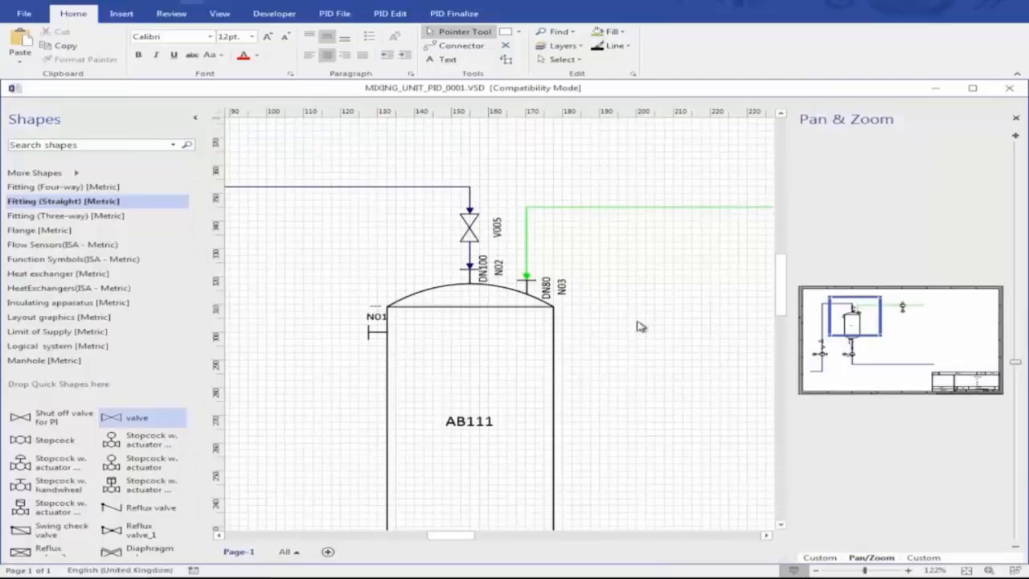
{"action": "left_click_drag", "start_coordinate": [857, 312], "coordinate": [909, 309]}
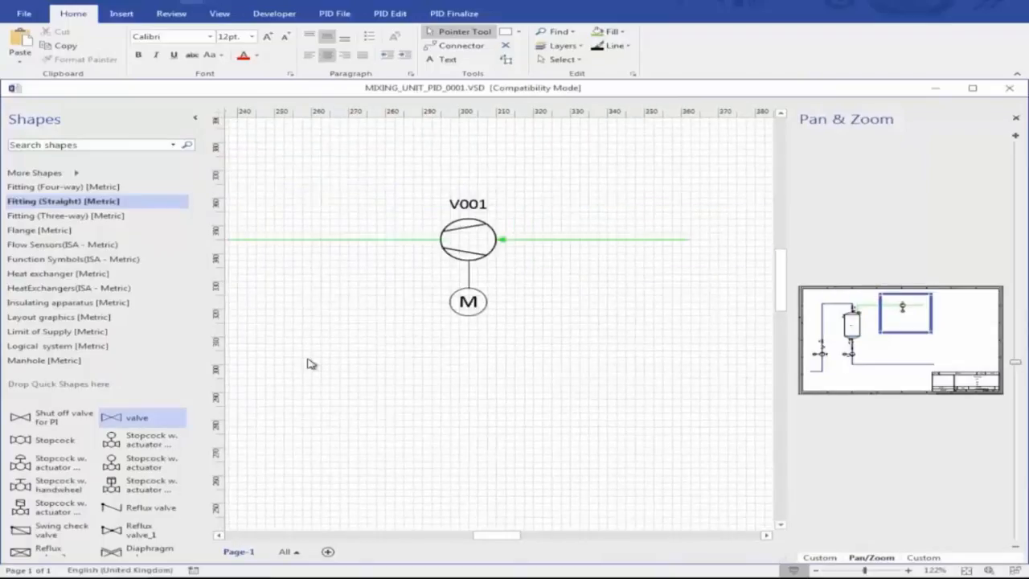
{"action": "left_click_drag", "start_coordinate": [177, 395], "coordinate": [395, 244]}
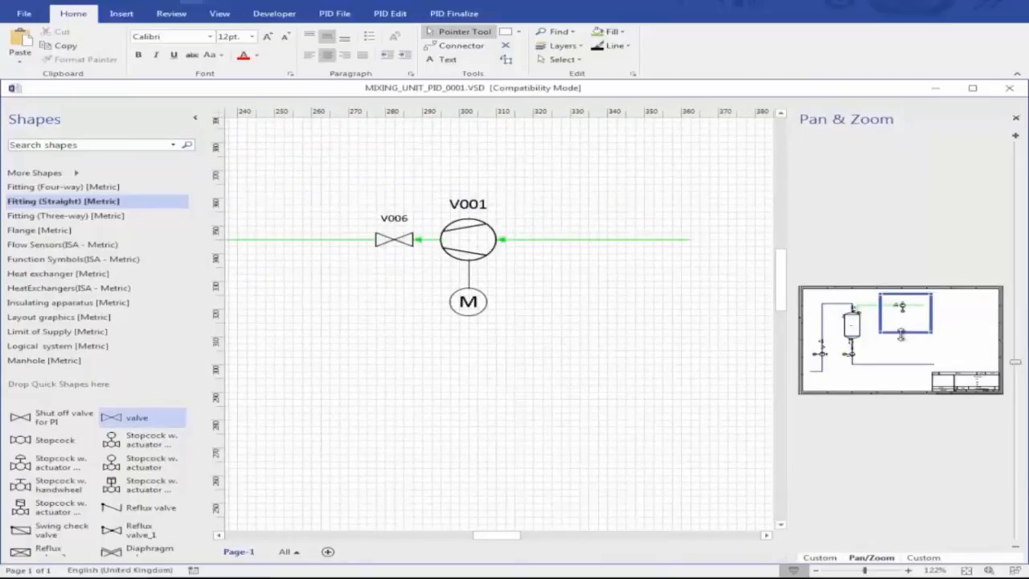
- Insert a valve near the outlet end of the sparkling water pipeline's horizontal run
{"action": "left_click_drag", "start_coordinate": [907, 317], "coordinate": [913, 361]}
{"action": "left_click_drag", "start_coordinate": [117, 420], "coordinate": [515, 394]}
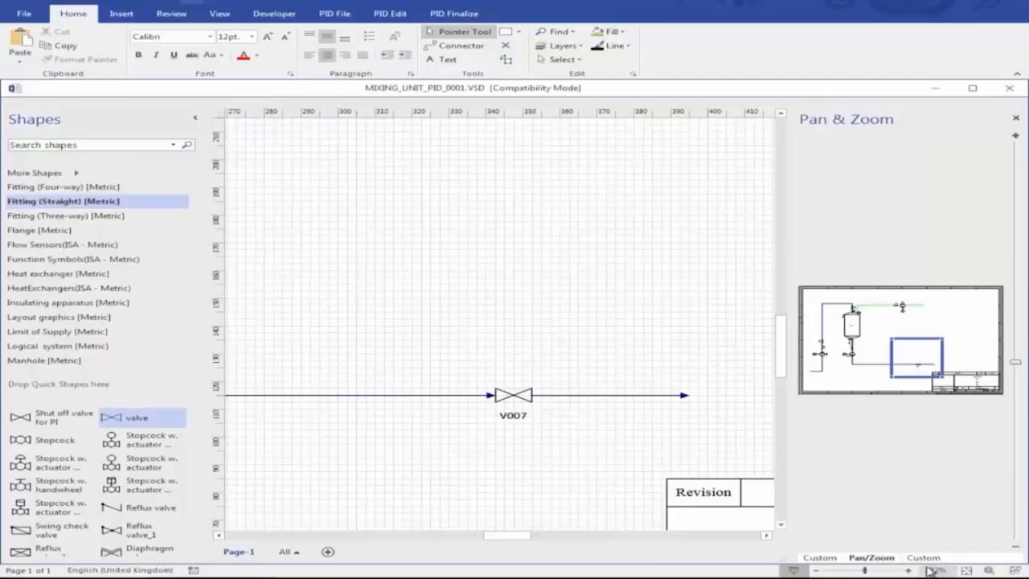
{"action": "left_click", "coordinate": [967, 571]}
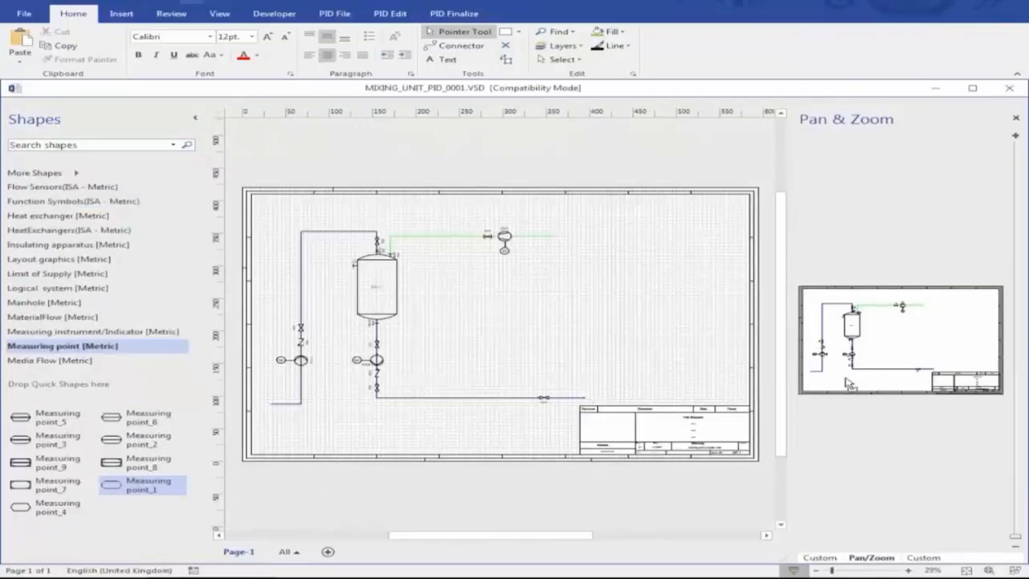
- Insert Measuring point_1 from the Measuring point [Metric] stencil above the second pump's motor and connect its effect line to the motor
{"action": "left_click_drag", "start_coordinate": [838, 329], "coordinate": [890, 388]}
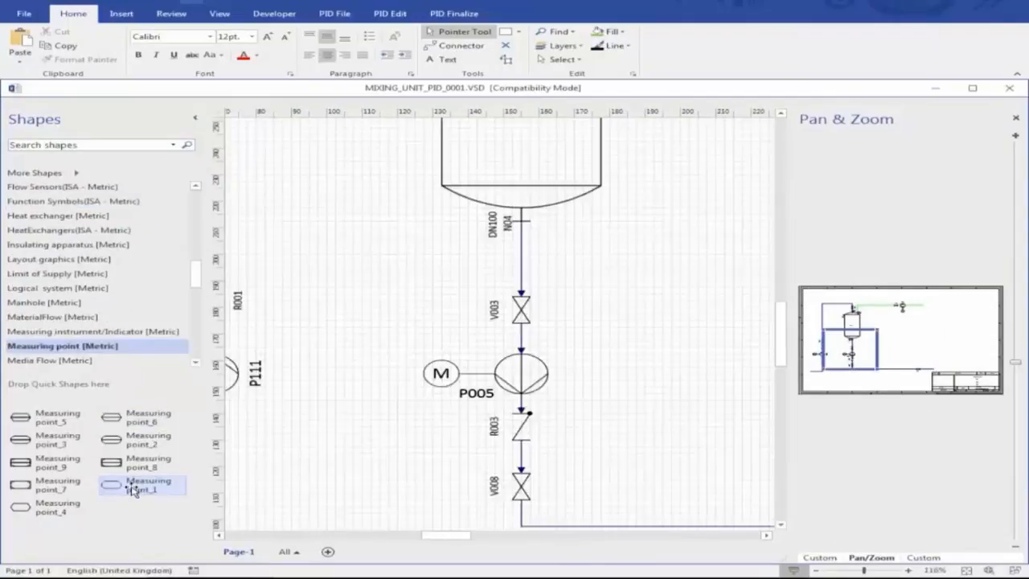
{"action": "left_click_drag", "start_coordinate": [139, 487], "coordinate": [443, 300]}
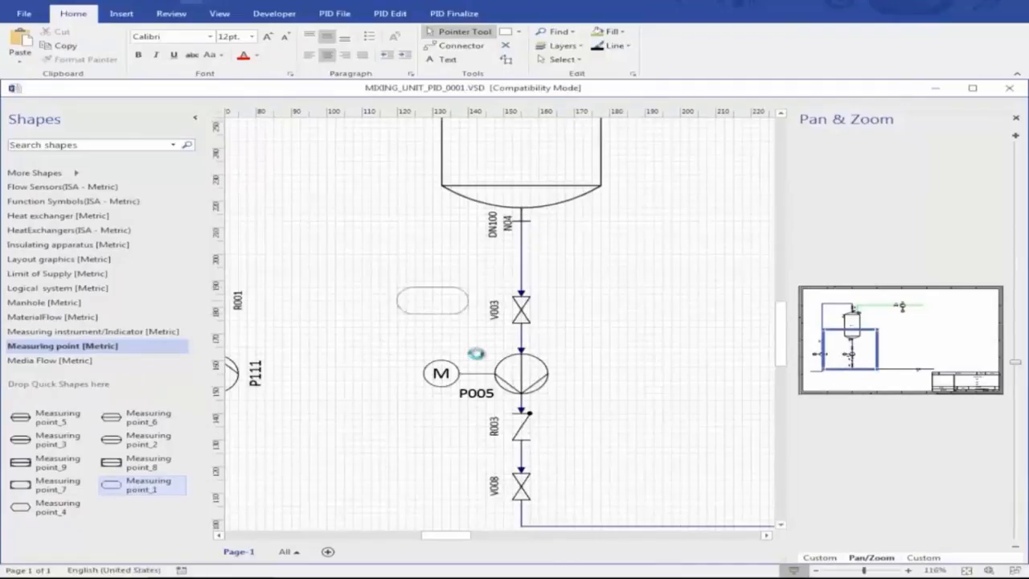
{"action": "left_click_drag", "start_coordinate": [433, 344], "coordinate": [441, 361]}
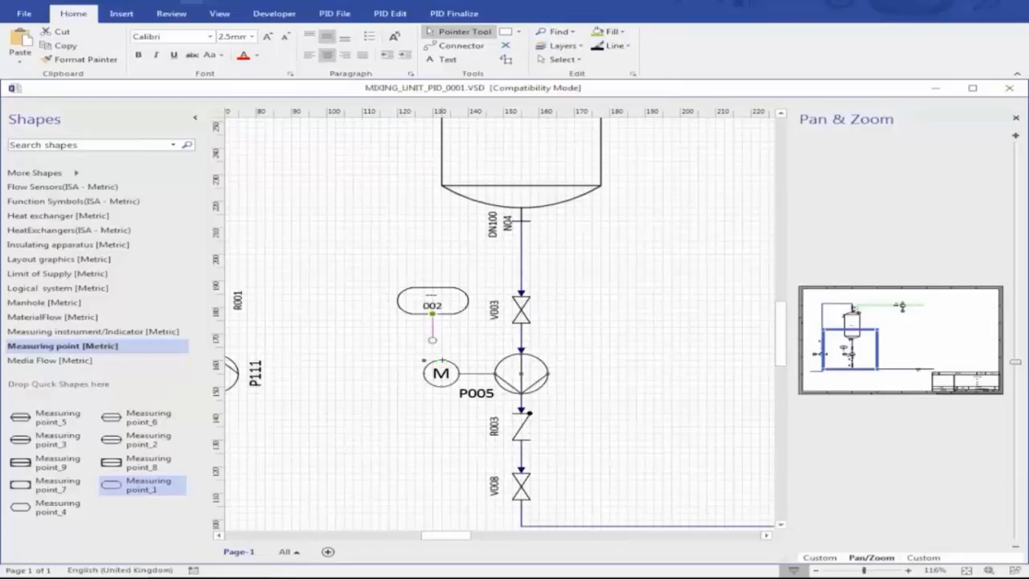
{"action": "left_click", "coordinate": [472, 351]}
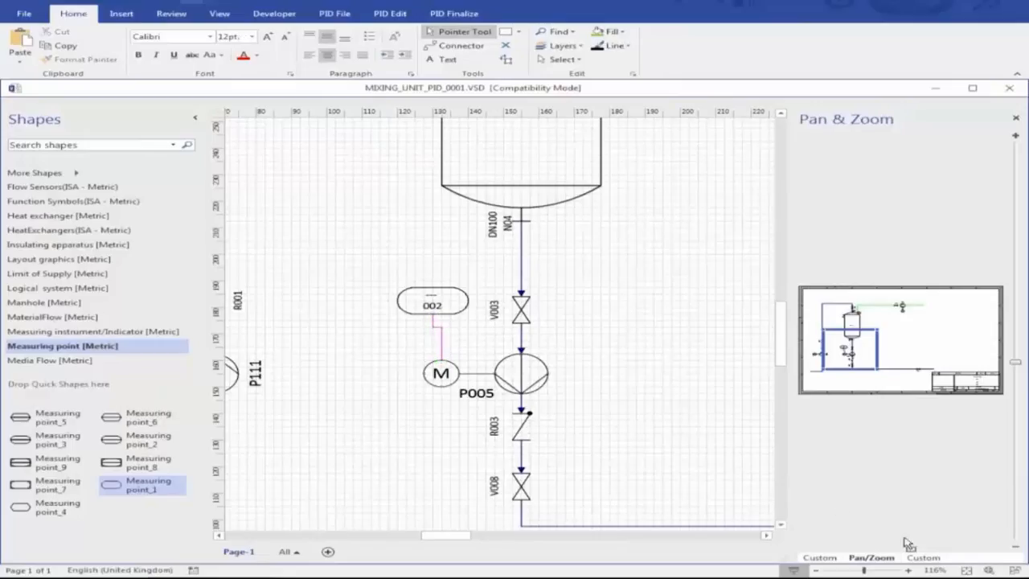
- Set the measuring point's PID CODE to SC and its measuring point number to 001 in the Object Inspector
{"action": "left_click", "coordinate": [922, 558]}
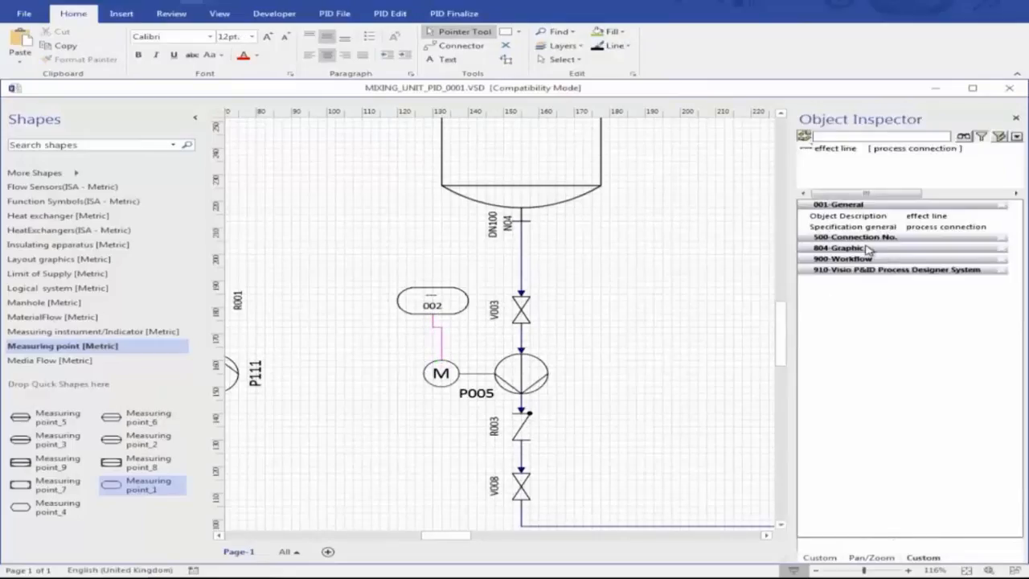
{"action": "left_click", "coordinate": [451, 314]}
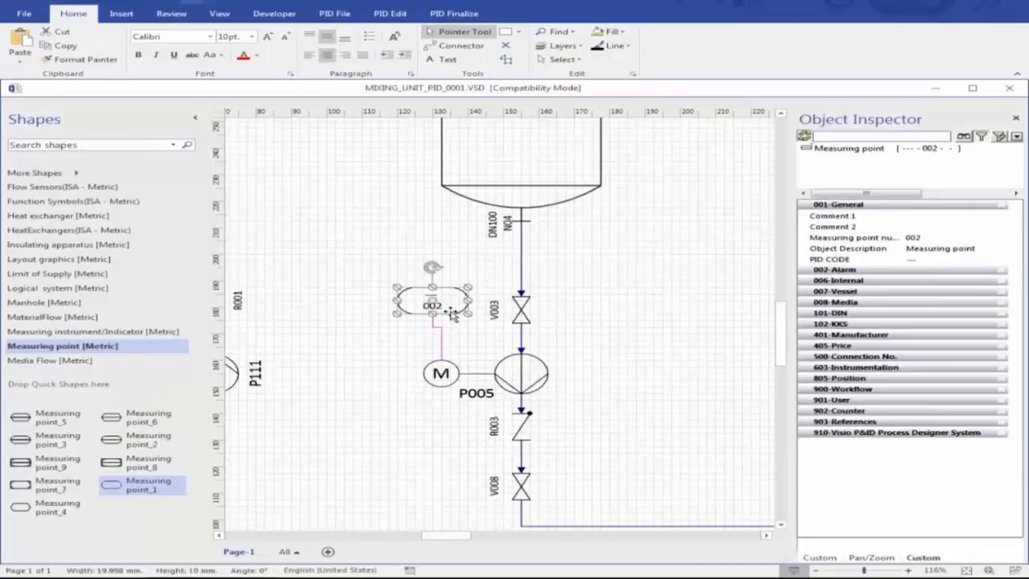
{"action": "left_click", "coordinate": [932, 260]}
{"action": "type", "text": "SC"}
{"action": "left_click", "coordinate": [915, 239]}
{"action": "left_click", "coordinate": [916, 239]}
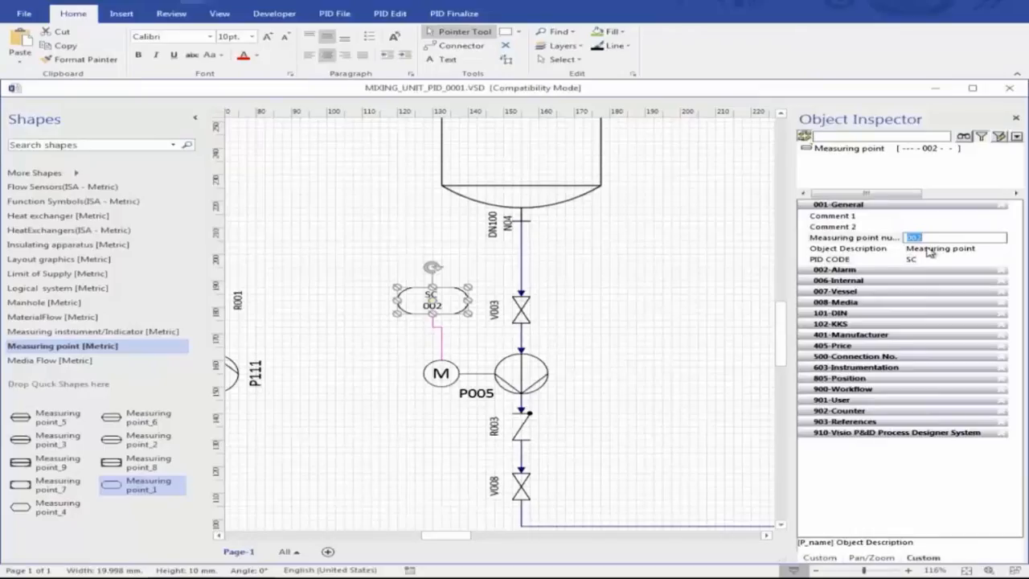
{"action": "type", "text": "0"}
{"action": "left_click", "coordinate": [872, 248]}
{"action": "left_click", "coordinate": [468, 351]}
- Trace the measuring point's connections in its Connection Overview, from the effect line through the motor, drive shaft and pump to the pipe runs
{"action": "double_click", "coordinate": [460, 305]}
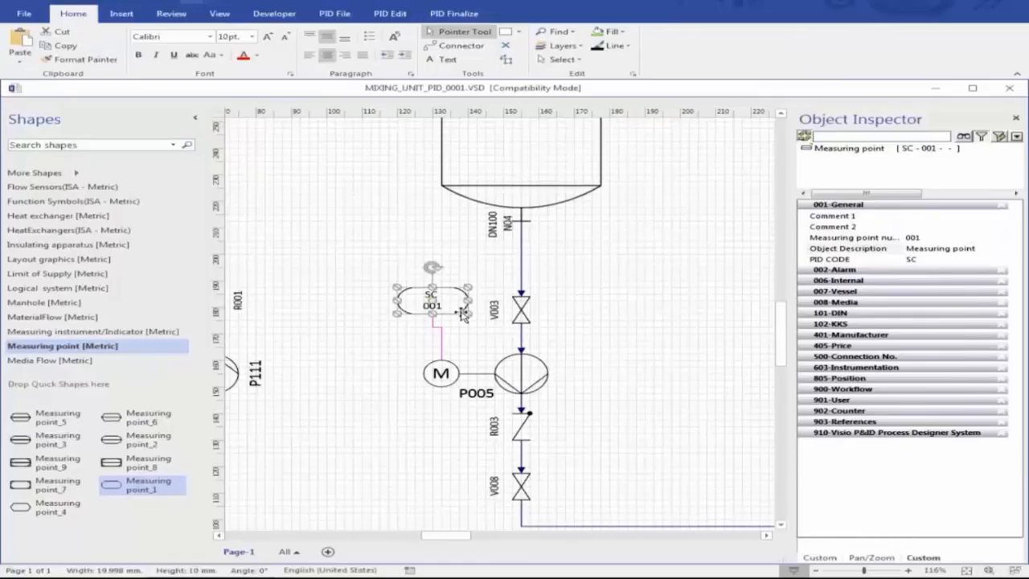
{"action": "left_click", "coordinate": [791, 129]}
{"action": "left_click", "coordinate": [647, 160]}
{"action": "left_click", "coordinate": [645, 153]}
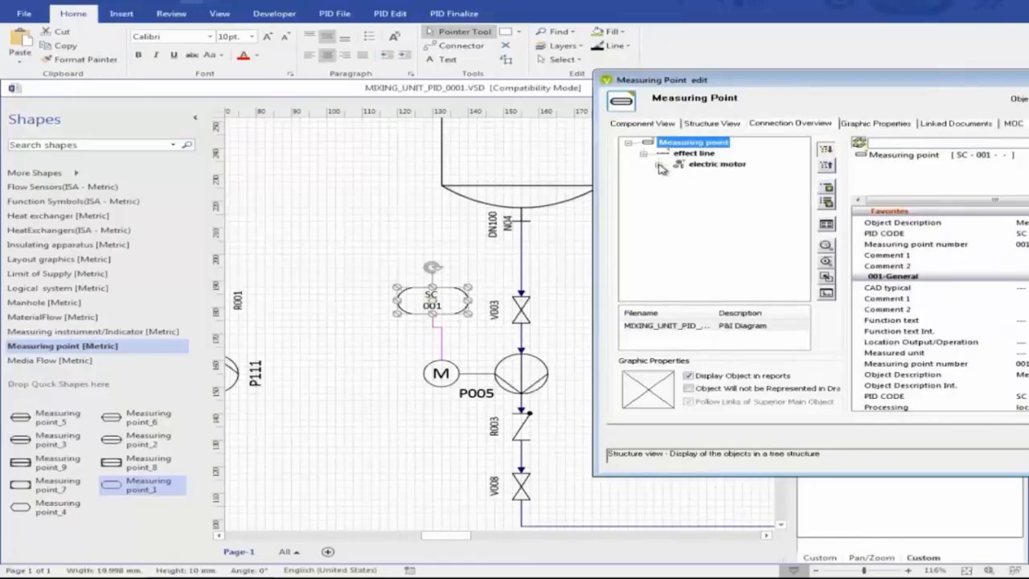
{"action": "left_click", "coordinate": [660, 165]}
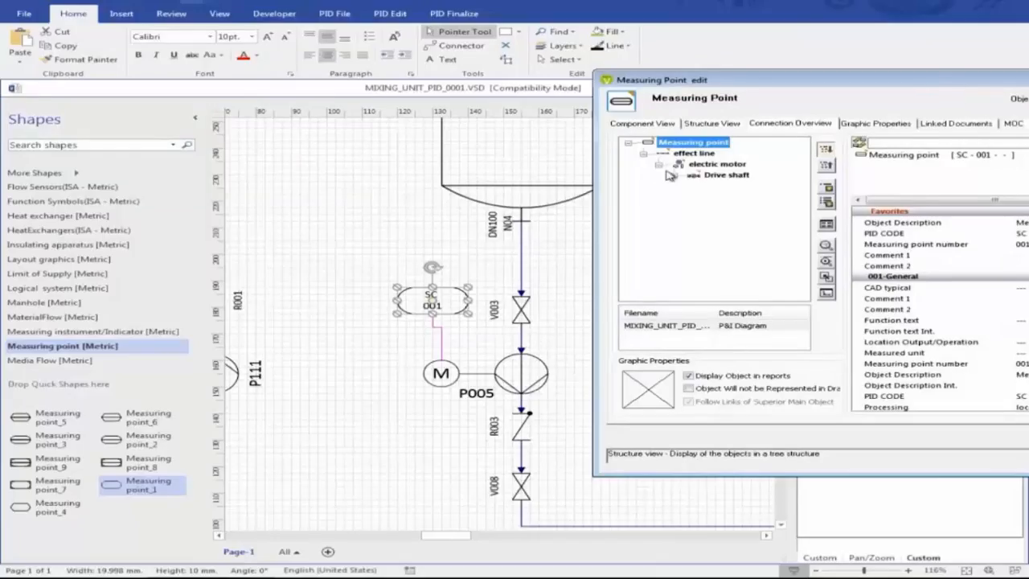
{"action": "left_click", "coordinate": [707, 176]}
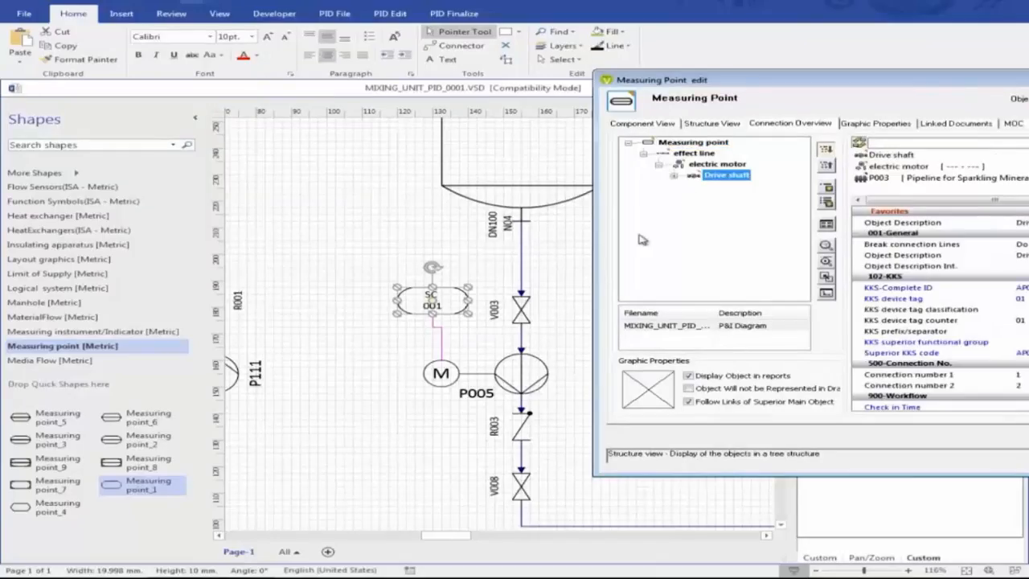
{"action": "left_click", "coordinate": [676, 176]}
{"action": "left_click", "coordinate": [724, 186]}
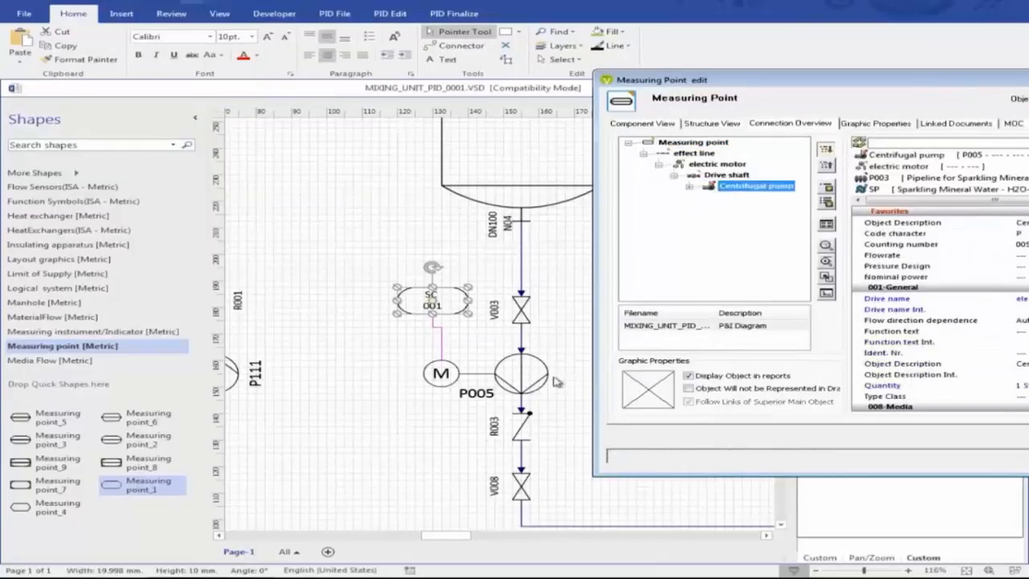
{"action": "left_click", "coordinate": [690, 187]}
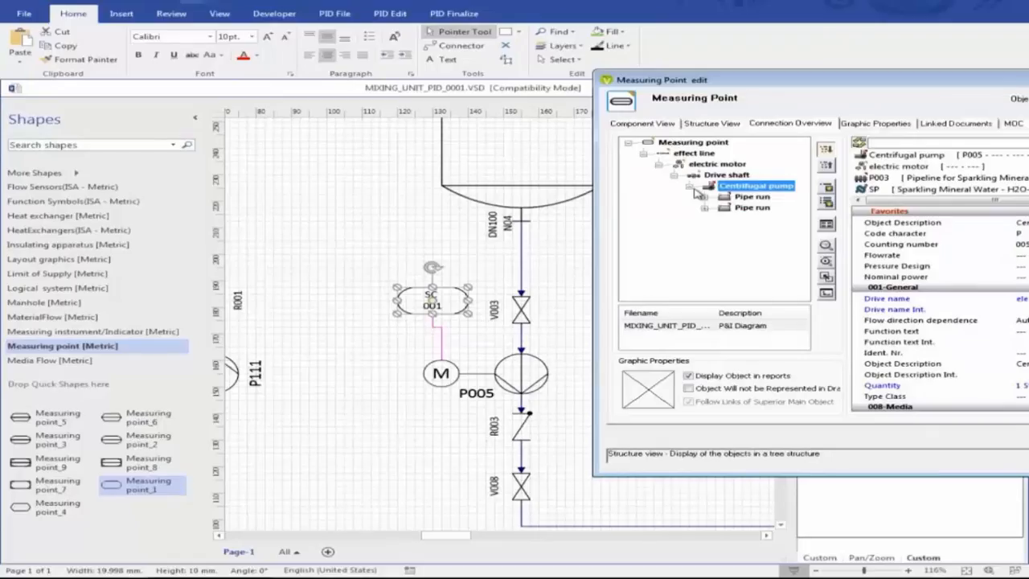
{"action": "left_click", "coordinate": [705, 197]}
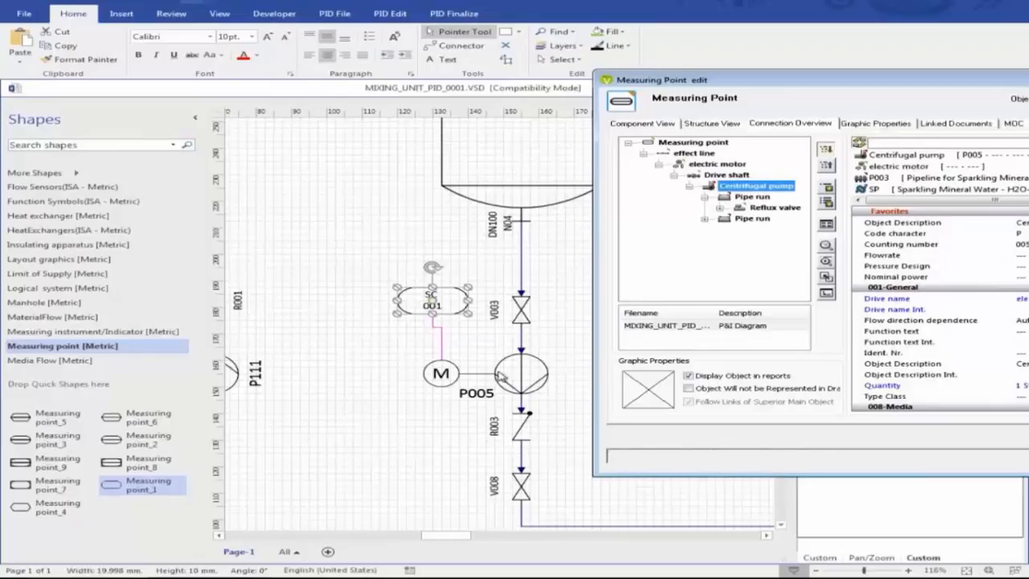
{"action": "key", "text": "Escape"}
{"action": "left_click", "coordinate": [673, 253]}
{"action": "left_click", "coordinate": [968, 570]}
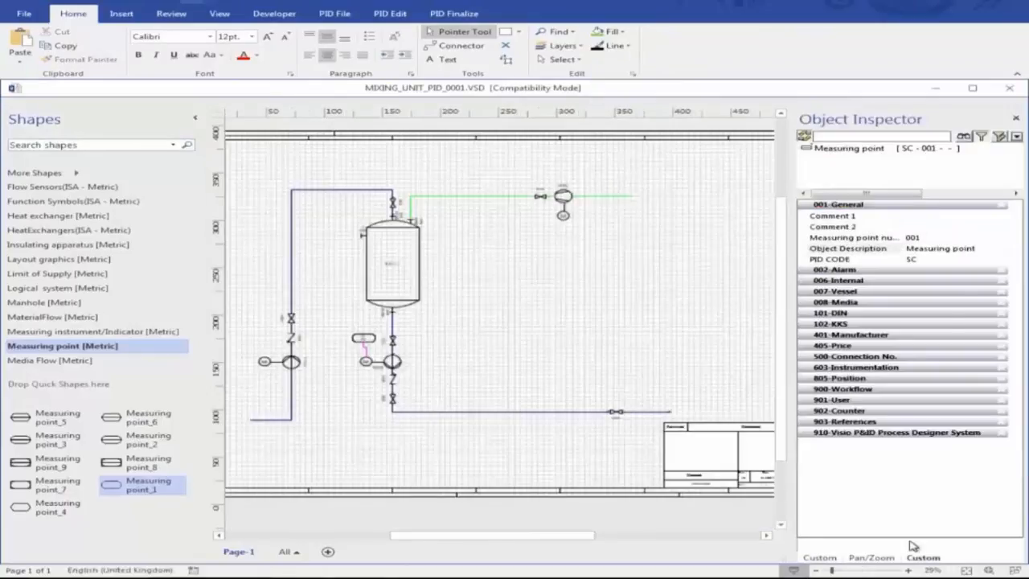
{"action": "left_click", "coordinate": [822, 558]}
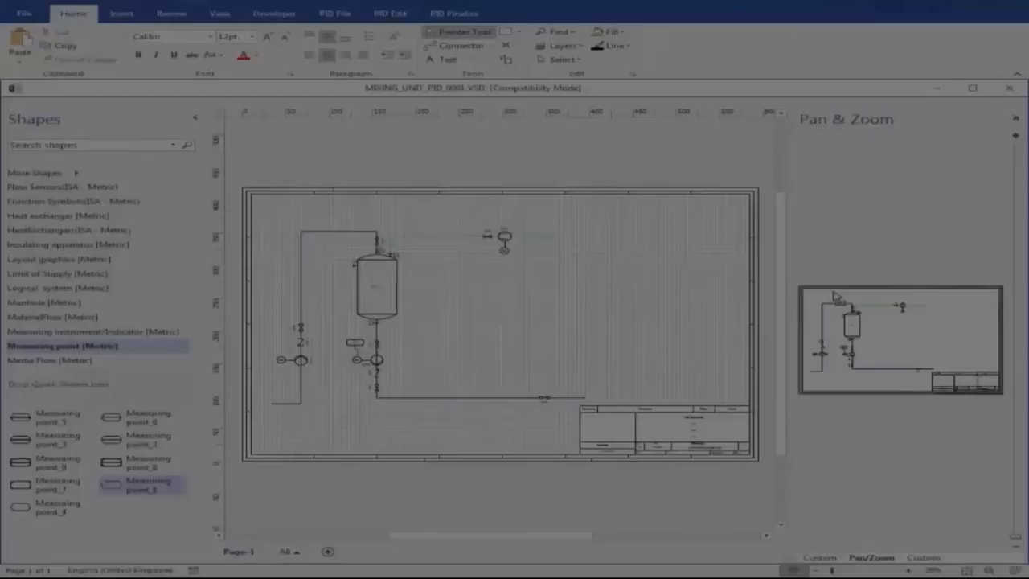
- Save the vessel with its nozzles, valves, pump and measuring point as construction set MIXINGUNIT01 in the My_ConstructionsSet.vss stencil
{"action": "left_click_drag", "start_coordinate": [820, 296], "coordinate": [921, 373]}
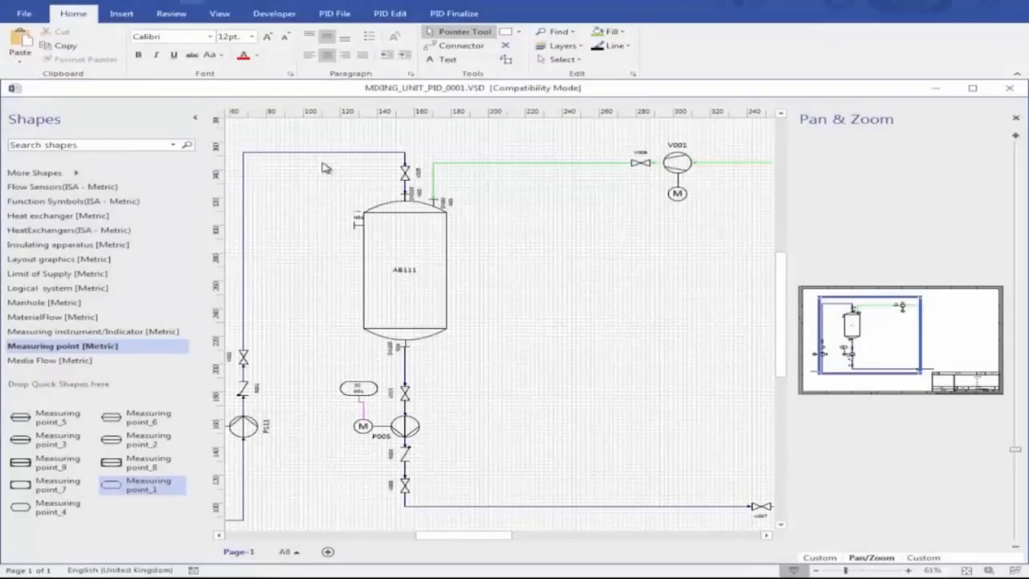
{"action": "left_click_drag", "start_coordinate": [325, 157], "coordinate": [507, 508]}
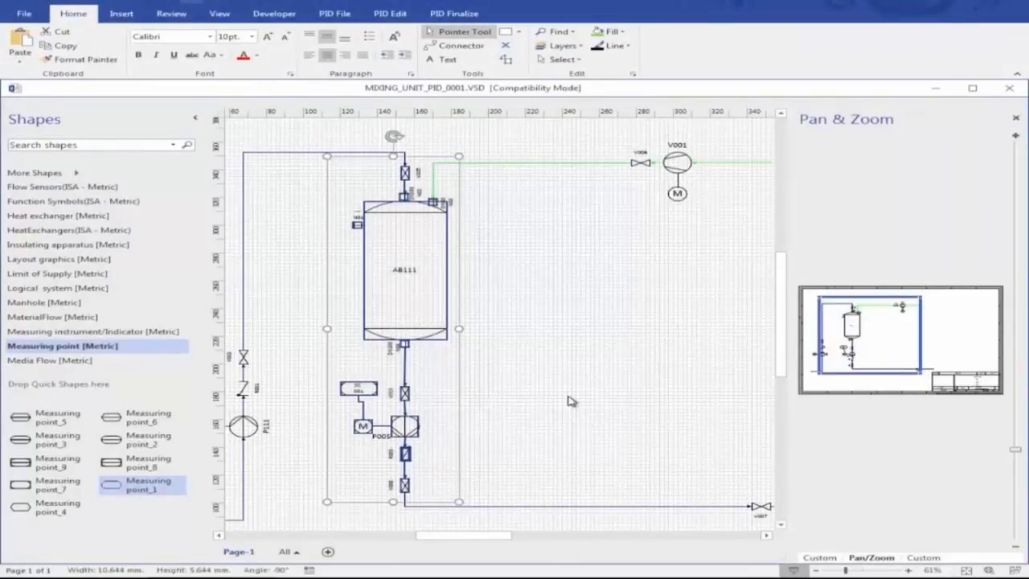
{"action": "left_click", "coordinate": [455, 13]}
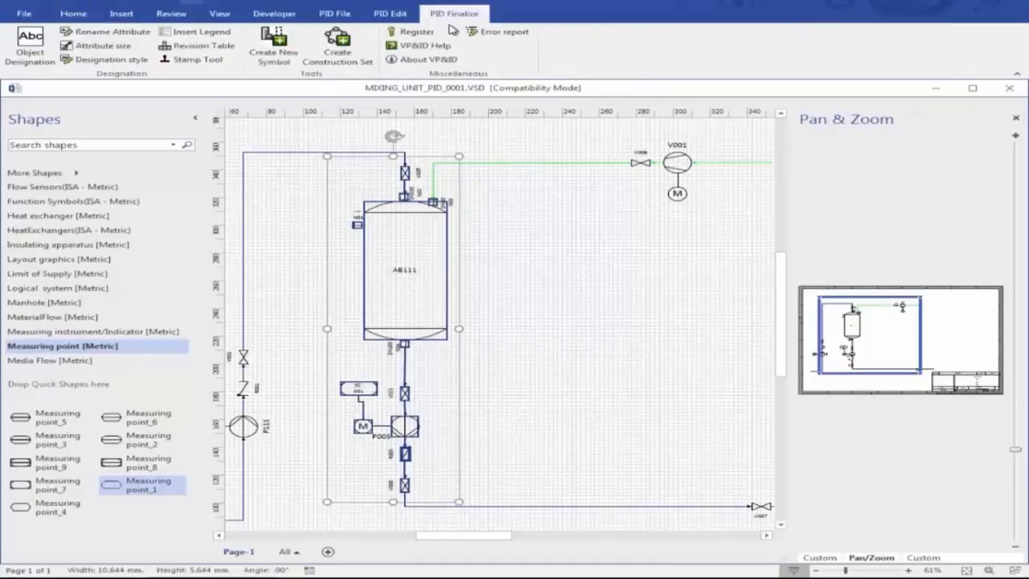
{"action": "left_click", "coordinate": [329, 62]}
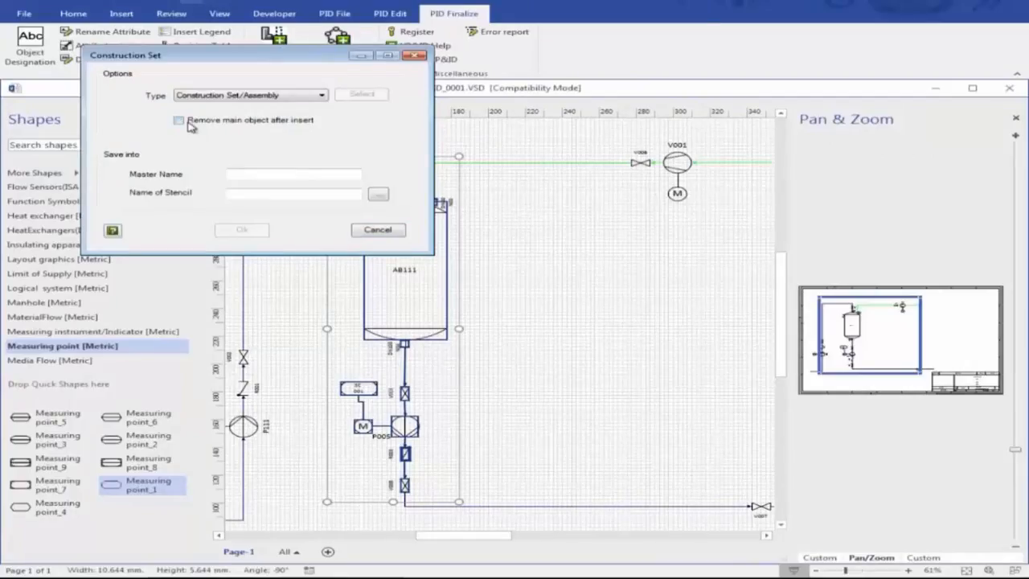
{"action": "left_click", "coordinate": [255, 174]}
{"action": "type", "text": "MIXINGUNIT01"}
{"action": "left_click", "coordinate": [377, 194]}
{"action": "left_click", "coordinate": [322, 233]}
{"action": "scroll", "coordinate": [322, 237], "scroll_direction": "down", "scroll_amount": 5}
{"action": "left_click", "coordinate": [310, 280]}
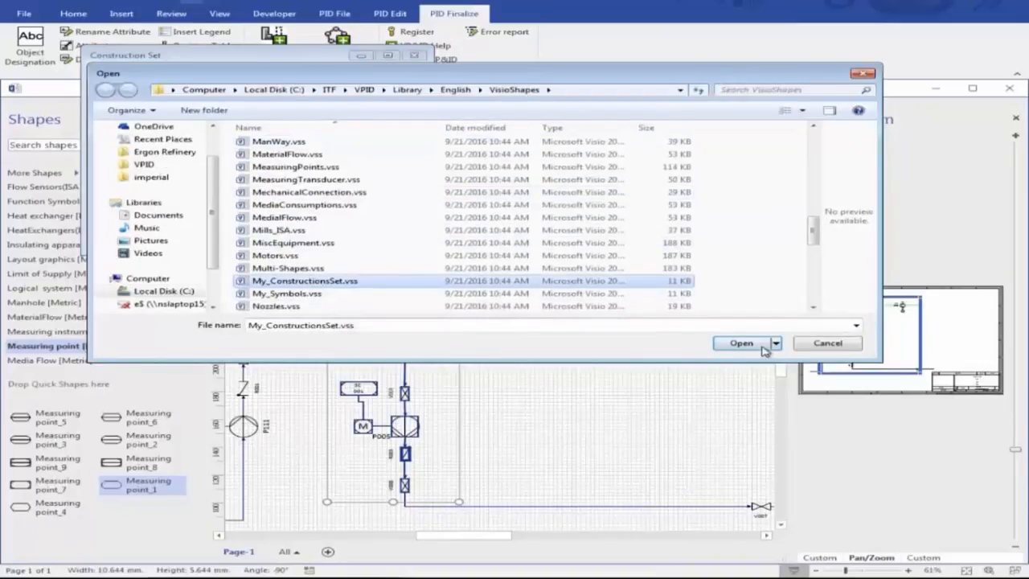
{"action": "left_click", "coordinate": [738, 342]}
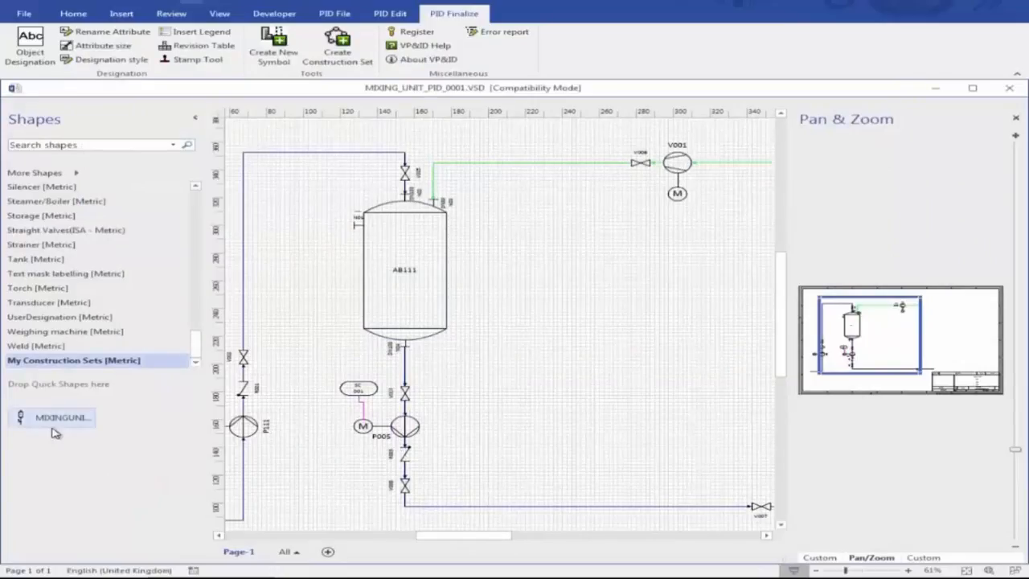
- Insert the MIXINGUNIT01 construction set to the right of vessel AB111 and display the project's Plant Structure in Details in the VP&ID Tree
{"action": "left_click_drag", "start_coordinate": [62, 424], "coordinate": [525, 339]}
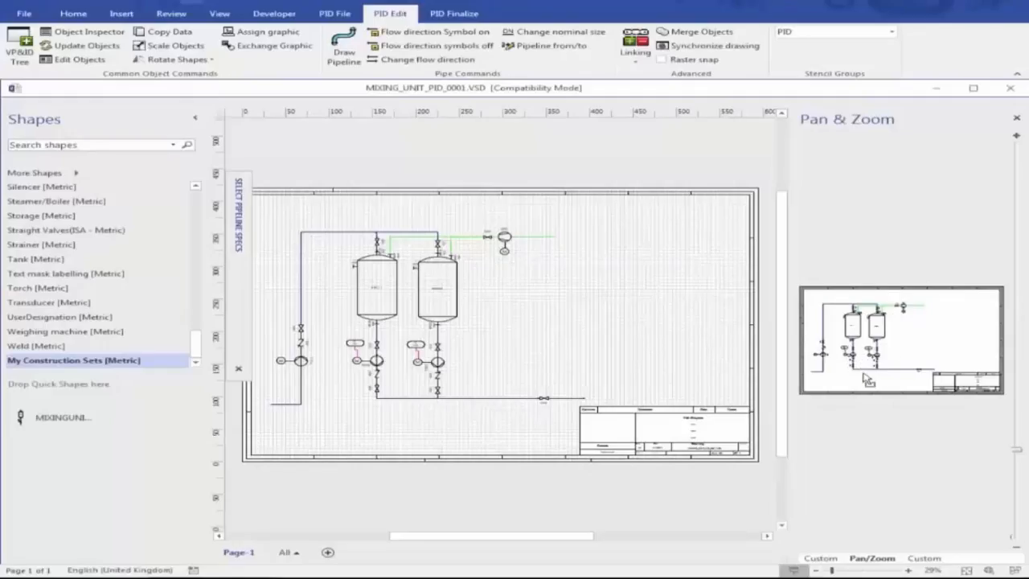
{"action": "left_click_drag", "start_coordinate": [920, 294], "coordinate": [802, 374]}
{"action": "left_click_drag", "start_coordinate": [867, 326], "coordinate": [860, 336]}
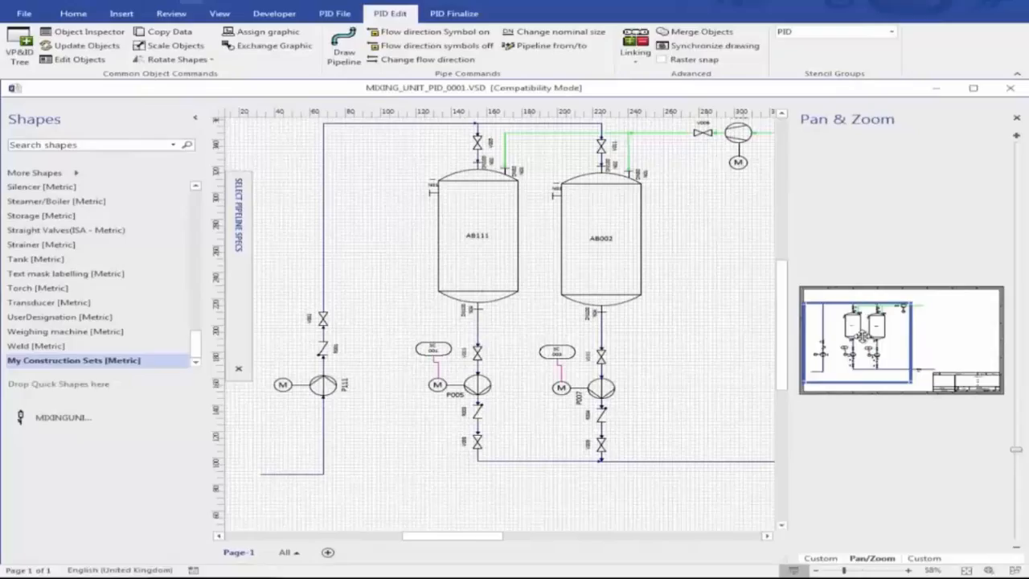
{"action": "mouse_move", "coordinate": [862, 336]}
{"action": "left_mouse_down"}
{"action": "mouse_move", "coordinate": [882, 325]}
{"action": "mouse_move", "coordinate": [894, 344]}
{"action": "mouse_move", "coordinate": [888, 332]}
{"action": "left_mouse_up"}
{"action": "left_click", "coordinate": [966, 570]}
{"action": "left_click", "coordinate": [821, 558]}
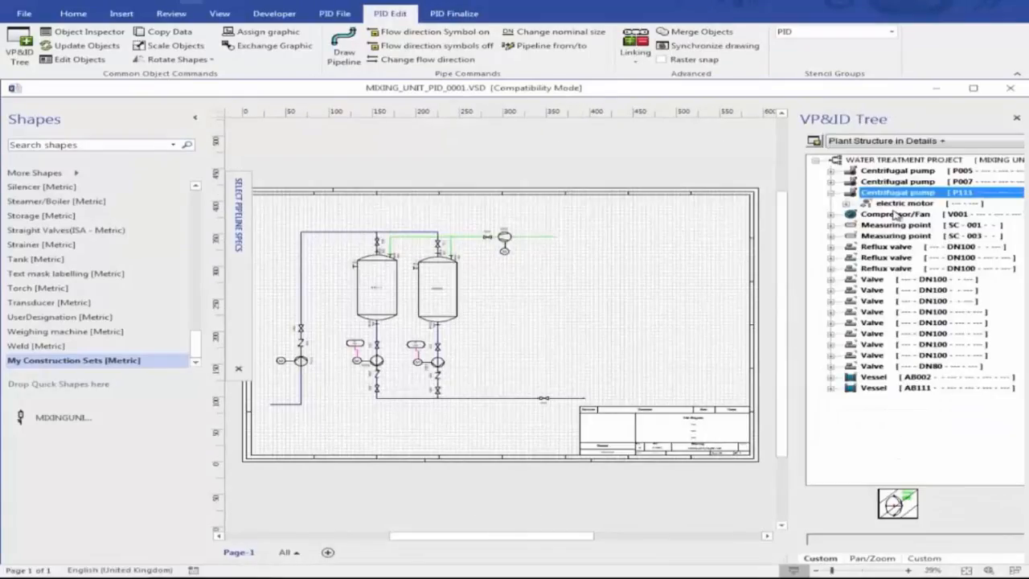
- Locate vessel AB111 and centrifugal pumps P007 and P005 in the detailed plant structure
{"action": "left_click", "coordinate": [901, 387]}
{"action": "left_click", "coordinate": [899, 182]}
{"action": "left_click", "coordinate": [897, 170]}
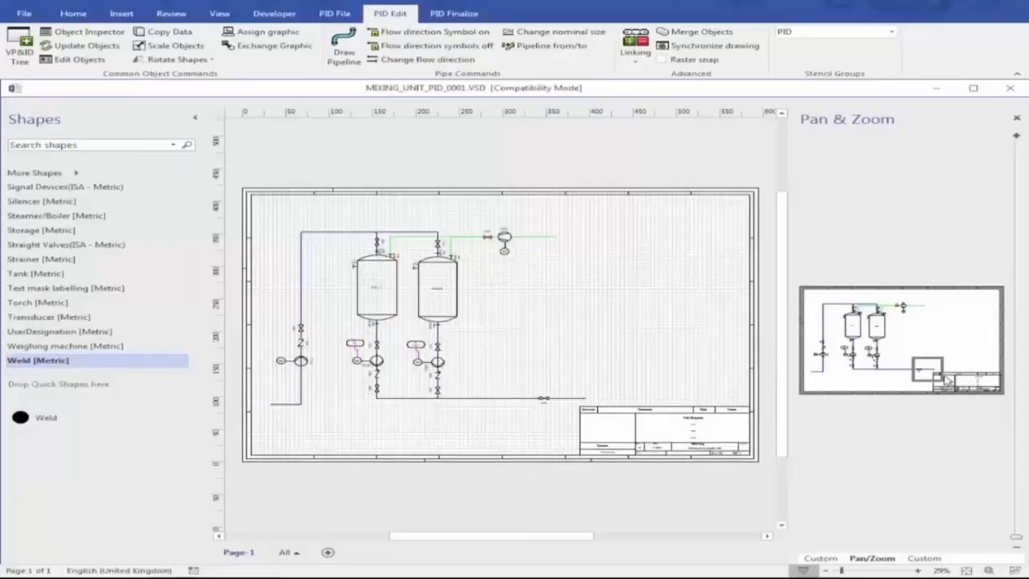
- Place an outgoing cross reference arrow from the Cross reference [Metric] stencil at the end of the pipeline after valve V007
{"action": "left_click_drag", "start_coordinate": [910, 355], "coordinate": [946, 382]}
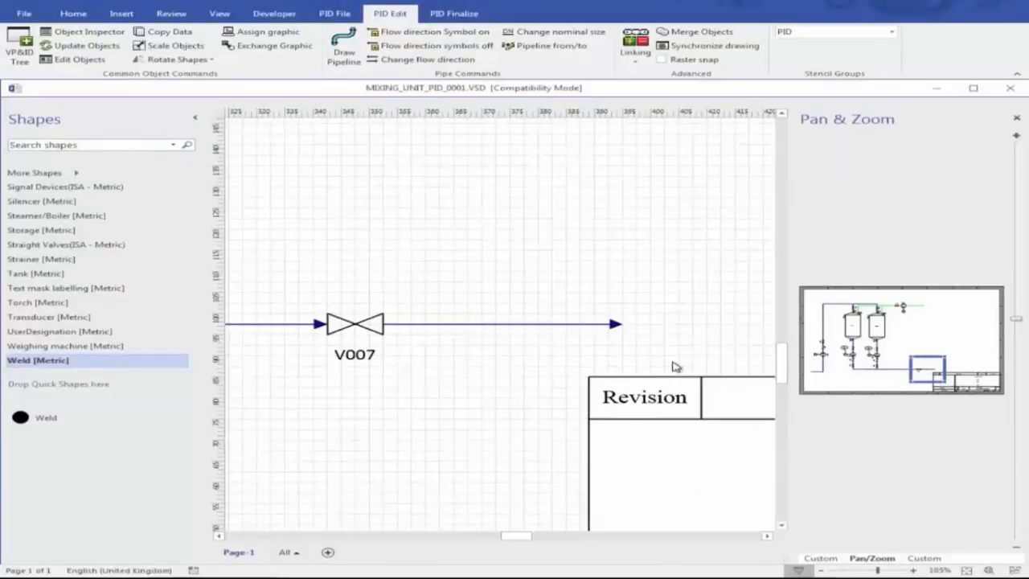
{"action": "scroll", "coordinate": [91, 322], "scroll_direction": "up", "scroll_amount": 10}
{"action": "left_click", "coordinate": [91, 360]}
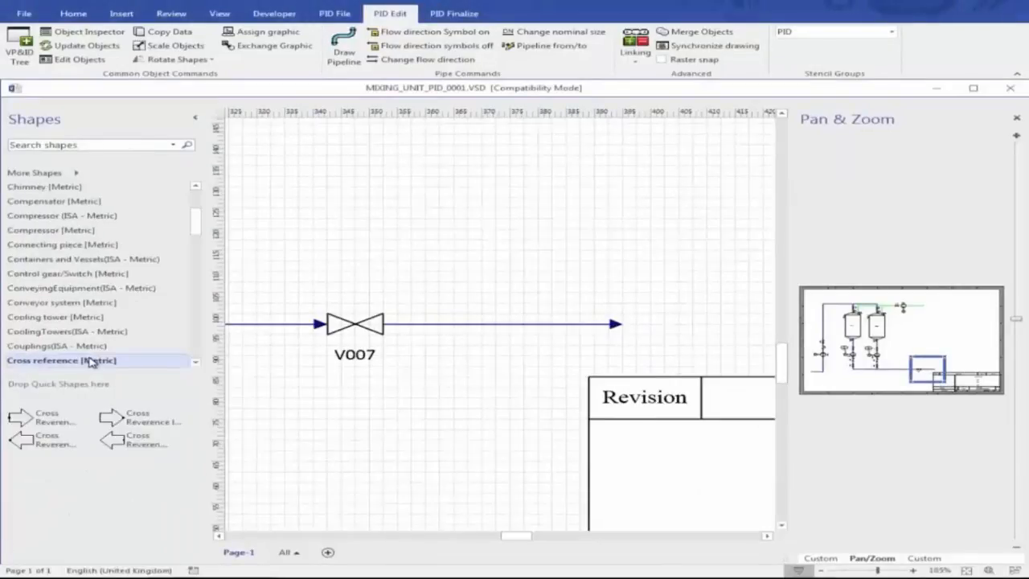
{"action": "left_click_drag", "start_coordinate": [23, 416], "coordinate": [651, 324]}
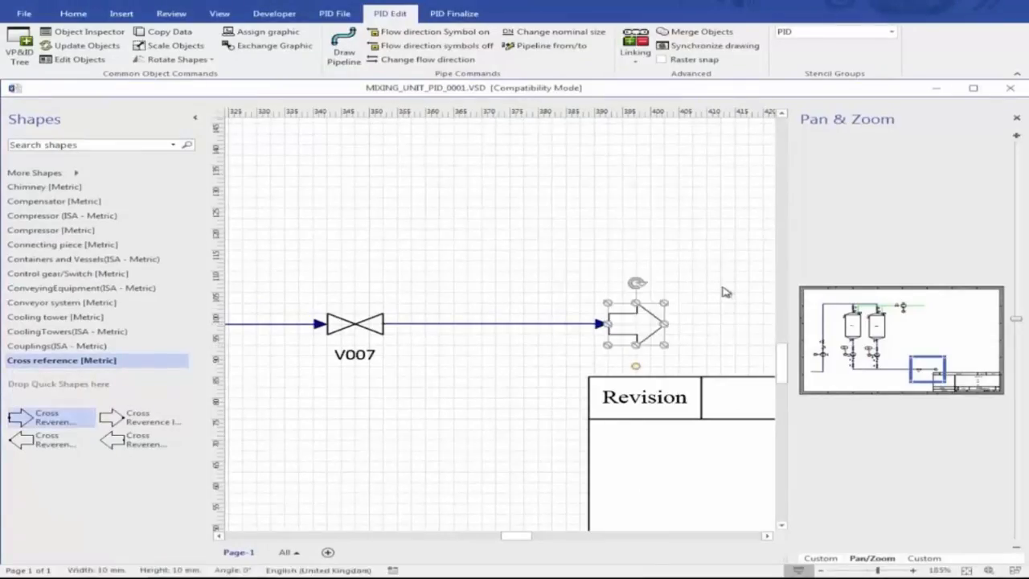
- Set the new cross reference's Cross reference ID to CR001
{"action": "left_click", "coordinate": [698, 308]}
{"action": "left_click", "coordinate": [652, 333]}
{"action": "double_click", "coordinate": [653, 333]}
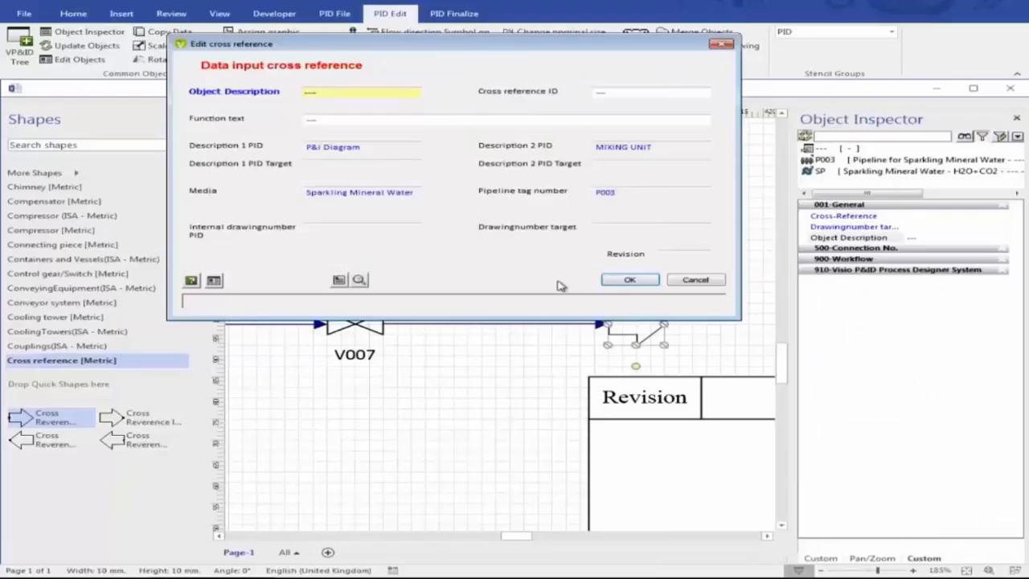
{"action": "left_click_drag", "start_coordinate": [648, 95], "coordinate": [553, 96]}
{"action": "type", "text": "CR001"}
{"action": "left_click", "coordinate": [630, 279]}
- Go from the cross reference after valve V007 to its counterpart in the FILLING_UNIT diagram and examine it
{"action": "left_click", "coordinate": [527, 328]}
{"action": "right_click", "coordinate": [530, 330]}
{"action": "left_click", "coordinate": [631, 367]}
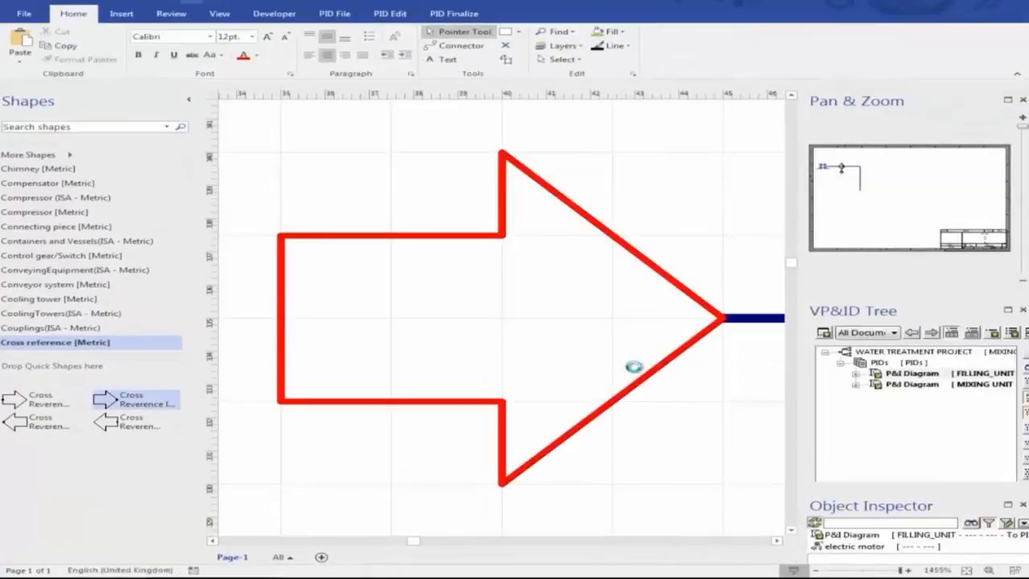
{"action": "right_click", "coordinate": [549, 353]}
{"action": "left_click", "coordinate": [507, 353]}
{"action": "scroll", "coordinate": [508, 358], "scroll_direction": "down", "scroll_amount": 10}
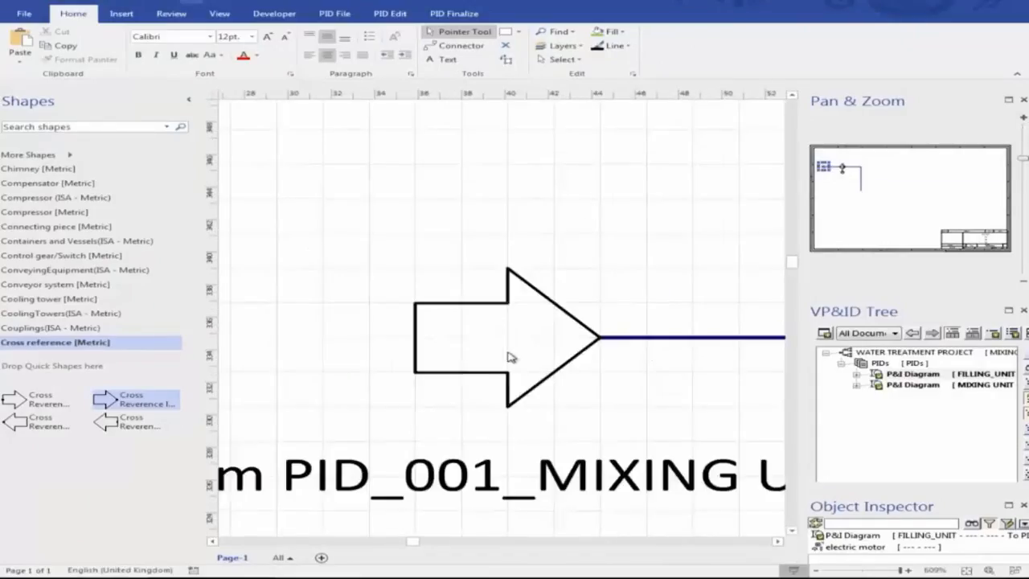
{"action": "scroll", "coordinate": [462, 515], "scroll_direction": "down", "scroll_amount": 5}
- Return through the filling unit's cross reference to its counterpart in the MIXING UNIT diagram and show the whole page
{"action": "left_click", "coordinate": [283, 211]}
{"action": "right_click", "coordinate": [434, 214]}
{"action": "left_click", "coordinate": [492, 252]}
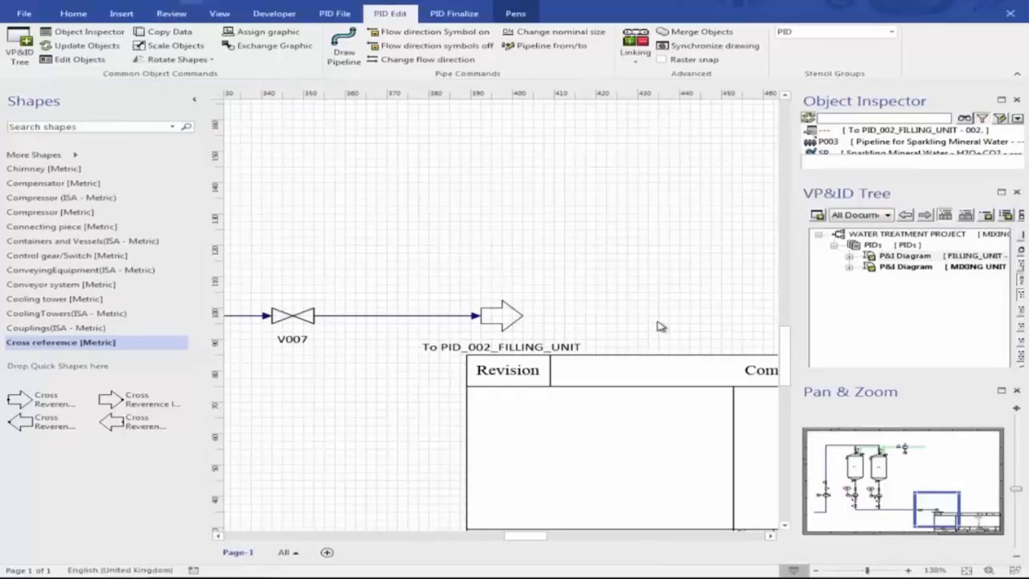
{"action": "left_click", "coordinate": [969, 570]}
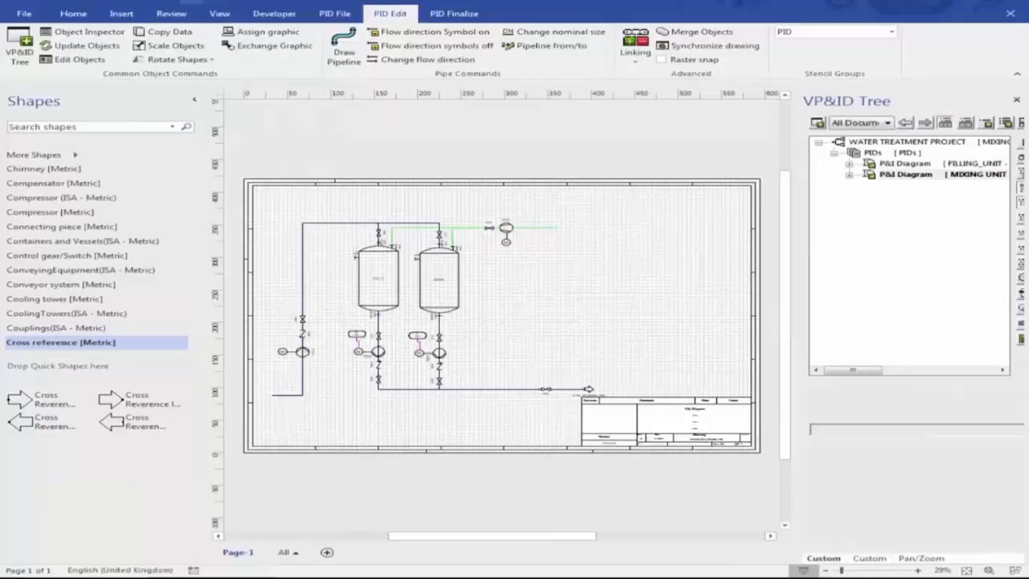
- Insert a legend using the Visio P&ID drawing legend template in the empty area above the title block
{"action": "left_click", "coordinate": [455, 14]}
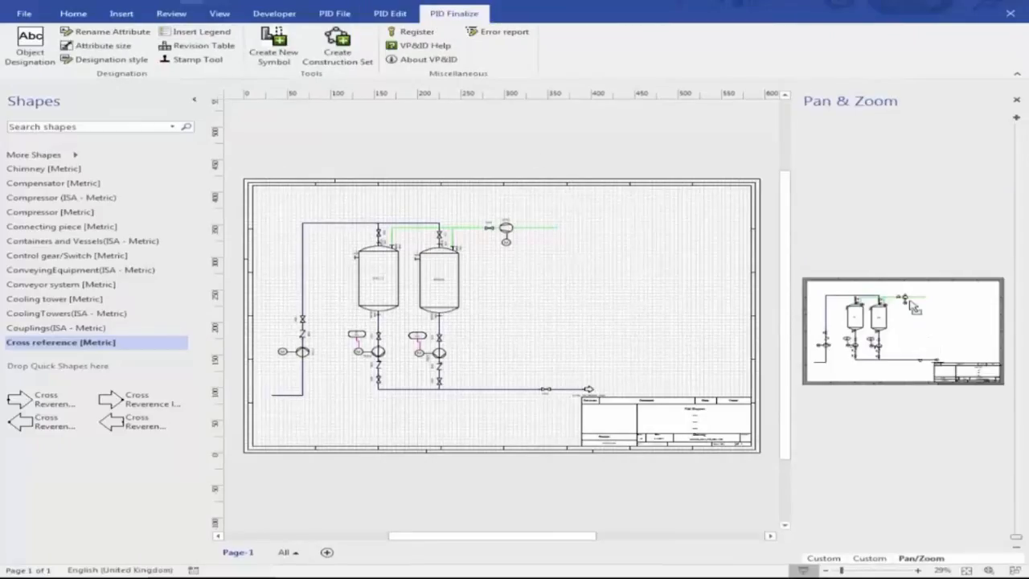
{"action": "left_click_drag", "start_coordinate": [910, 291], "coordinate": [958, 365]}
{"action": "left_click", "coordinate": [193, 32]}
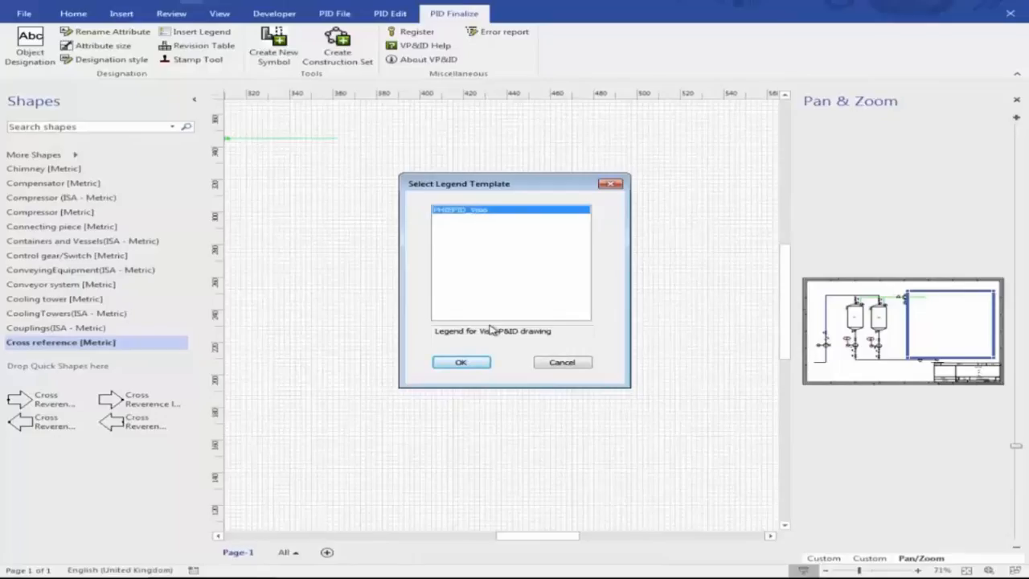
{"action": "left_click", "coordinate": [472, 363]}
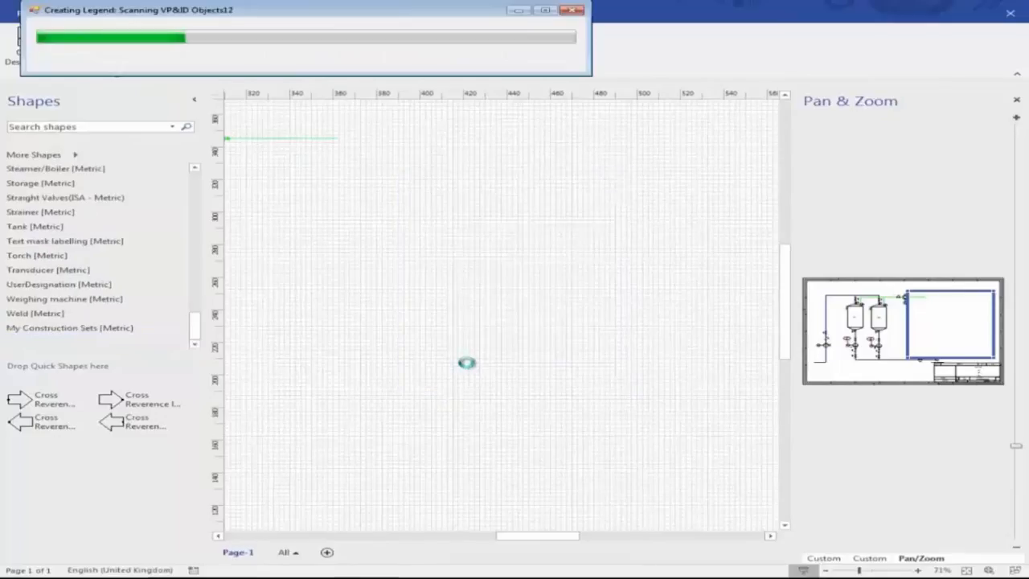
{"action": "scroll", "coordinate": [502, 263], "scroll_direction": "up", "scroll_amount": 4}
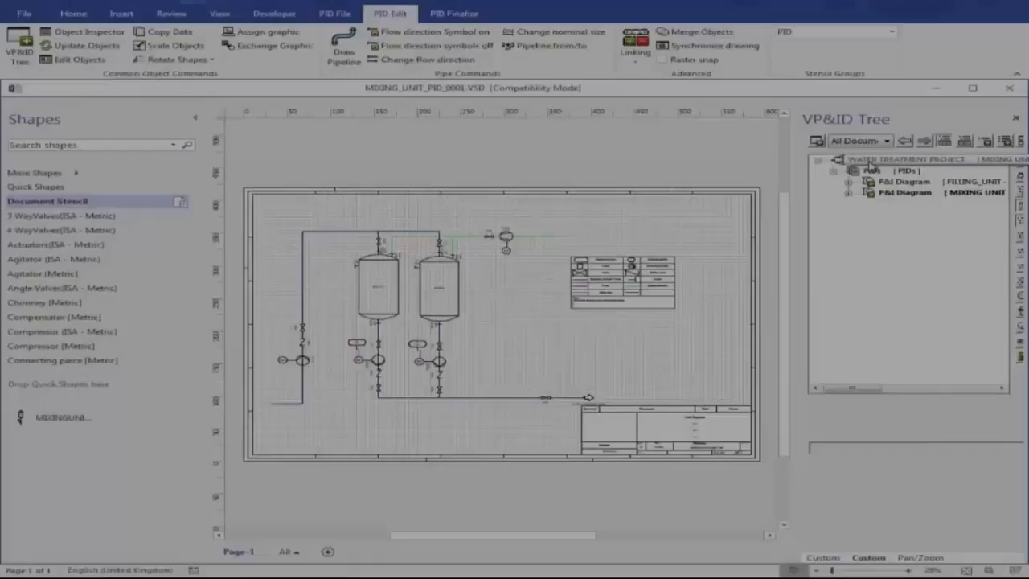
- Review the checks offered by the project's logic analyzer, including pipeline code uniqueness and PID nominal size, without running one
{"action": "right_click", "coordinate": [845, 160]}
{"action": "mouse_move", "coordinate": [916, 215]}
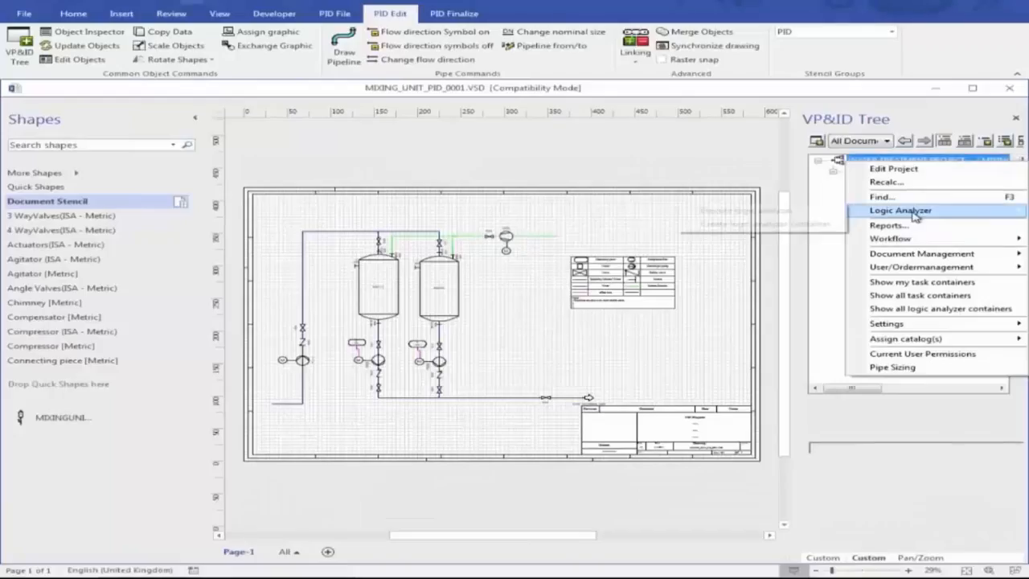
{"action": "left_click", "coordinate": [752, 211]}
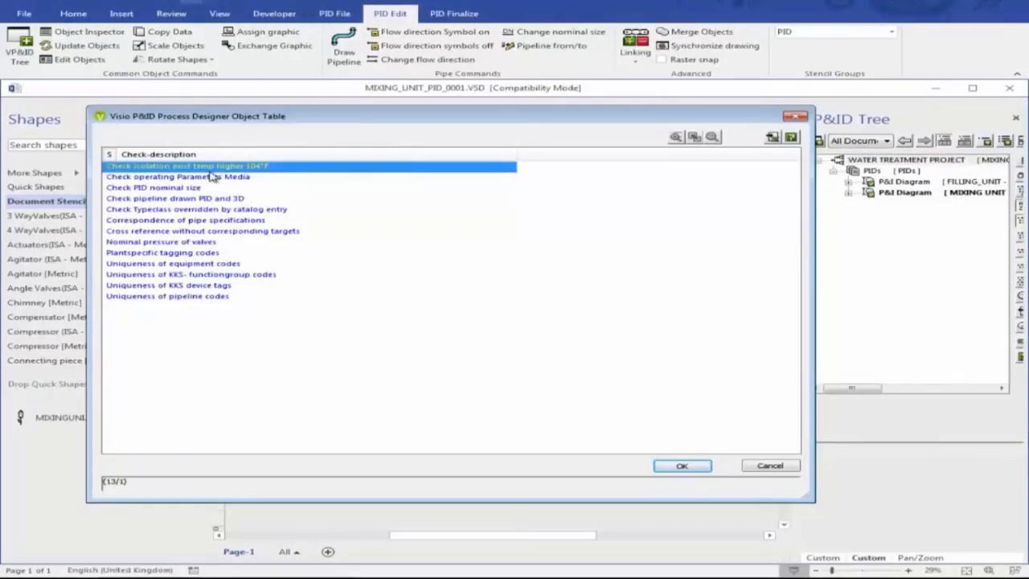
{"action": "left_click", "coordinate": [213, 272]}
{"action": "left_click", "coordinate": [207, 296]}
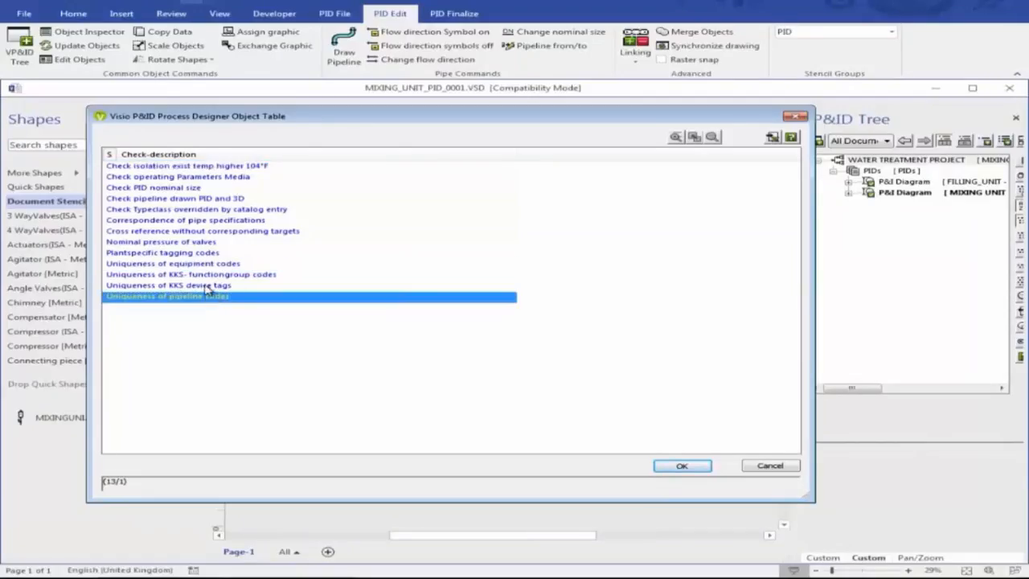
{"action": "left_click", "coordinate": [216, 222]}
{"action": "left_click", "coordinate": [219, 189]}
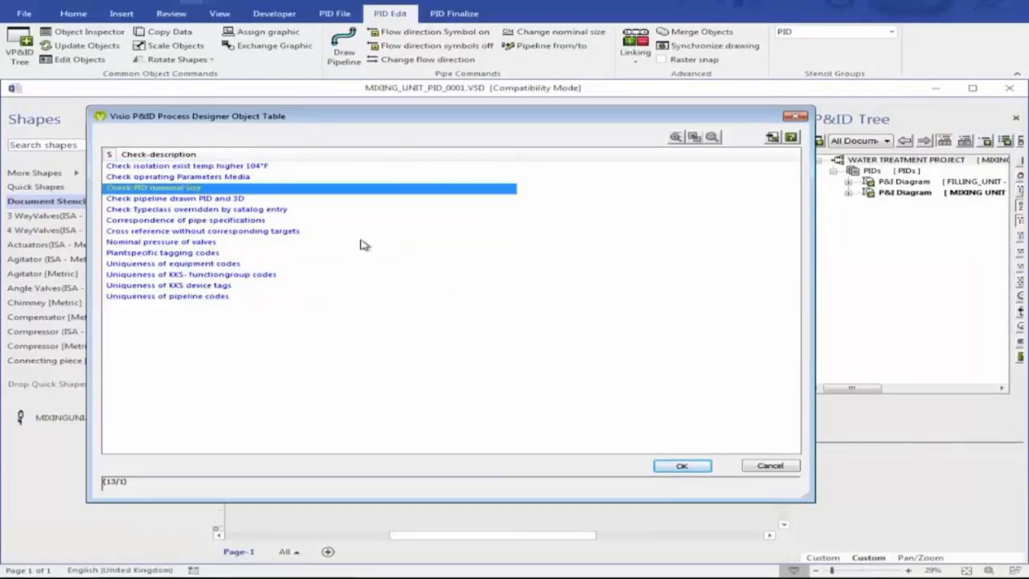
{"action": "left_click", "coordinate": [802, 119]}
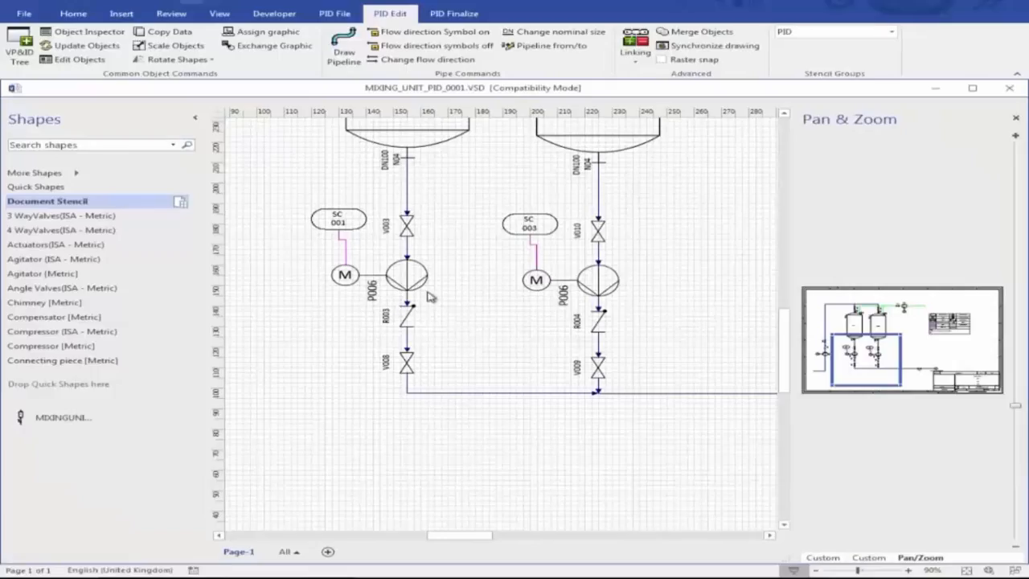
- Compare the tags of the two pumps below the vessels and run the Uniqueness of equipment codes check on the project
{"action": "left_click", "coordinate": [399, 295]}
{"action": "left_click", "coordinate": [394, 306]}
{"action": "left_click", "coordinate": [585, 295]}
{"action": "left_click", "coordinate": [828, 558]}
{"action": "left_click", "coordinate": [868, 558]}
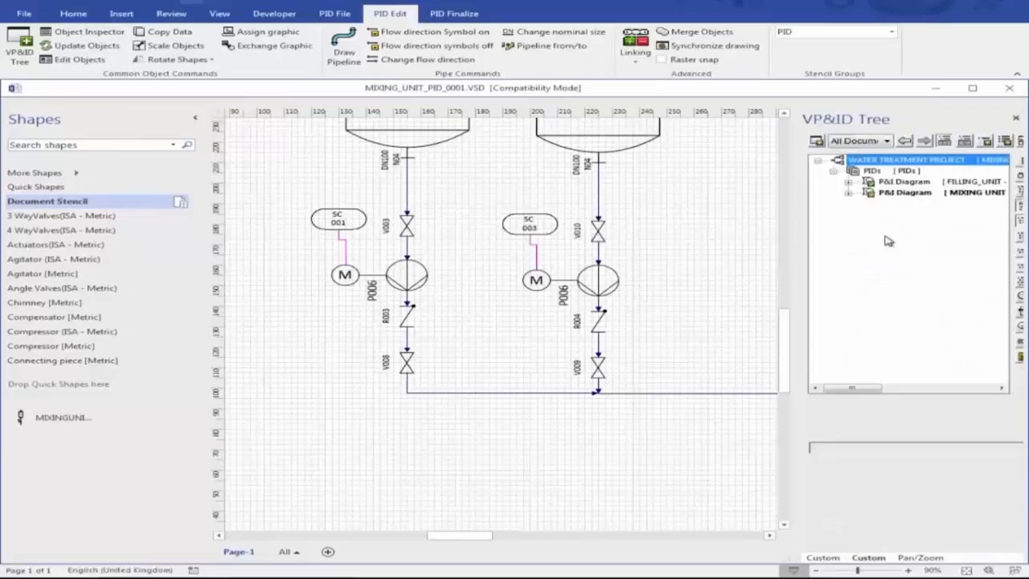
{"action": "right_click", "coordinate": [893, 161]}
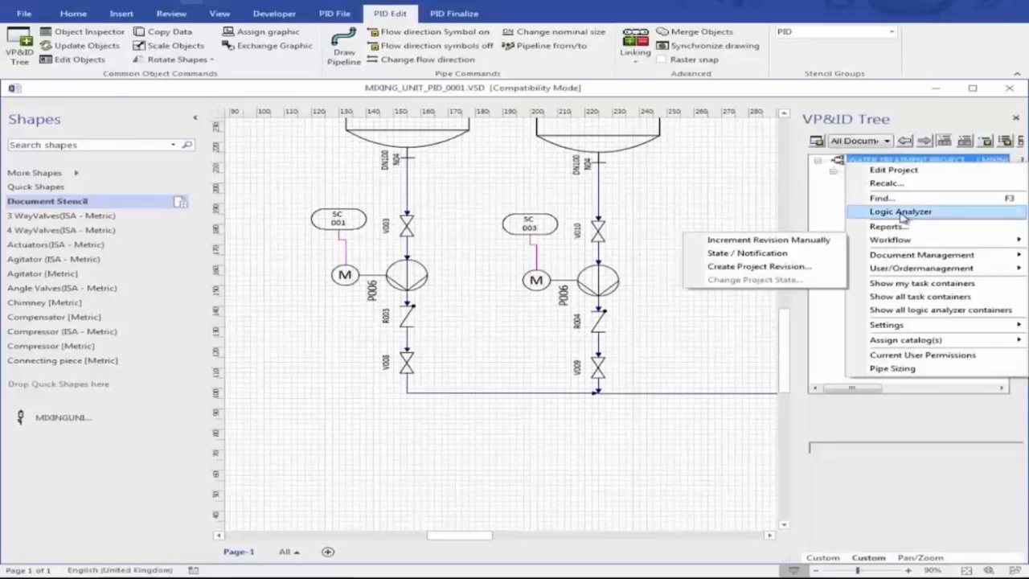
{"action": "mouse_move", "coordinate": [902, 213]}
{"action": "left_click", "coordinate": [739, 210]}
{"action": "left_click", "coordinate": [205, 265]}
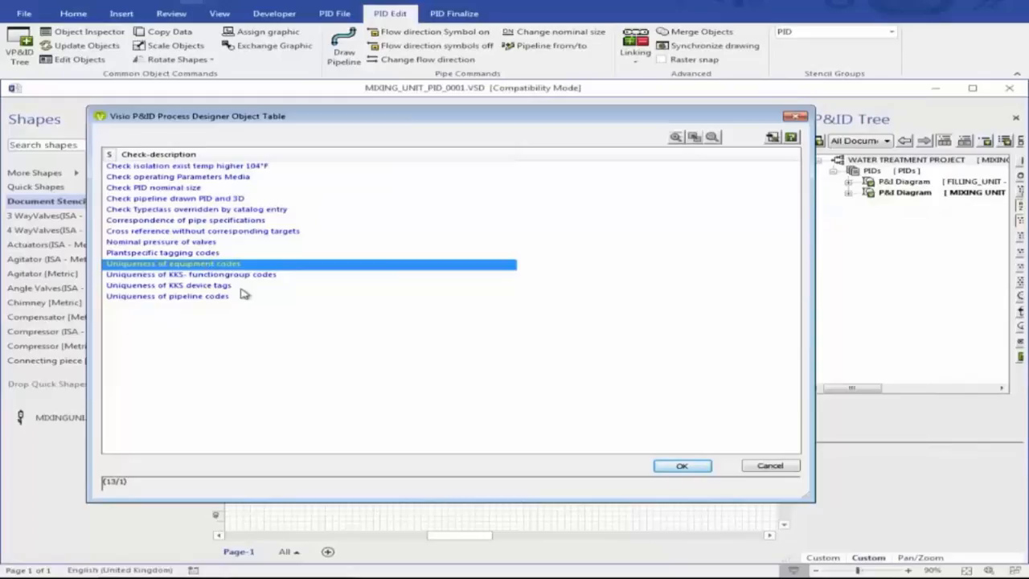
{"action": "left_click", "coordinate": [680, 466]}
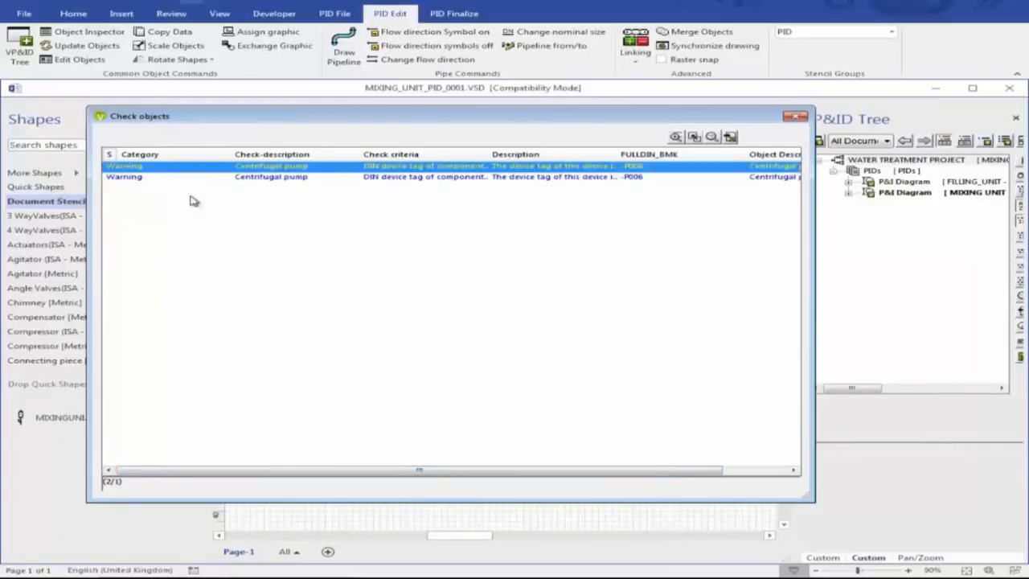
- Examine the check results' description and device tag columns and locate the first flagged pump in the drawing
{"action": "scroll", "coordinate": [429, 222], "scroll_direction": "right", "scroll_amount": 5}
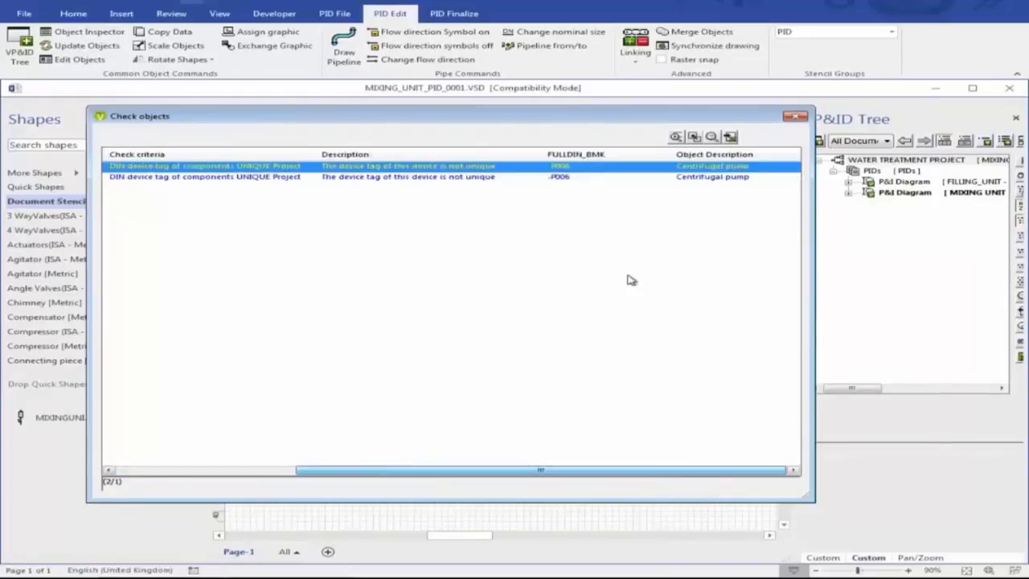
{"action": "left_click", "coordinate": [591, 178]}
{"action": "left_click", "coordinate": [591, 166]}
{"action": "left_click_drag", "start_coordinate": [813, 500], "coordinate": [529, 435]}
{"action": "left_click", "coordinate": [431, 139]}
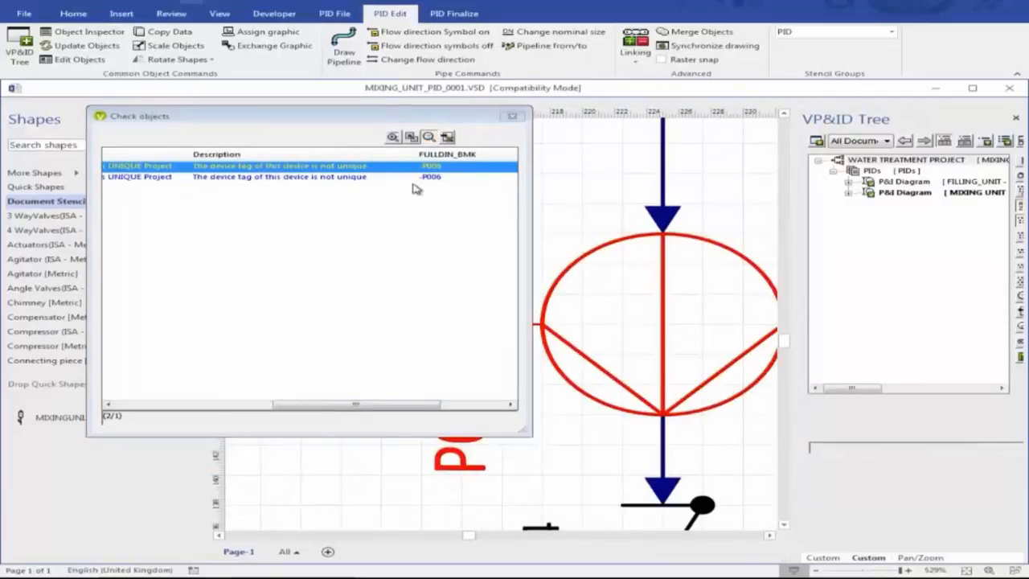
{"action": "left_click", "coordinate": [410, 177]}
{"action": "left_click", "coordinate": [424, 167]}
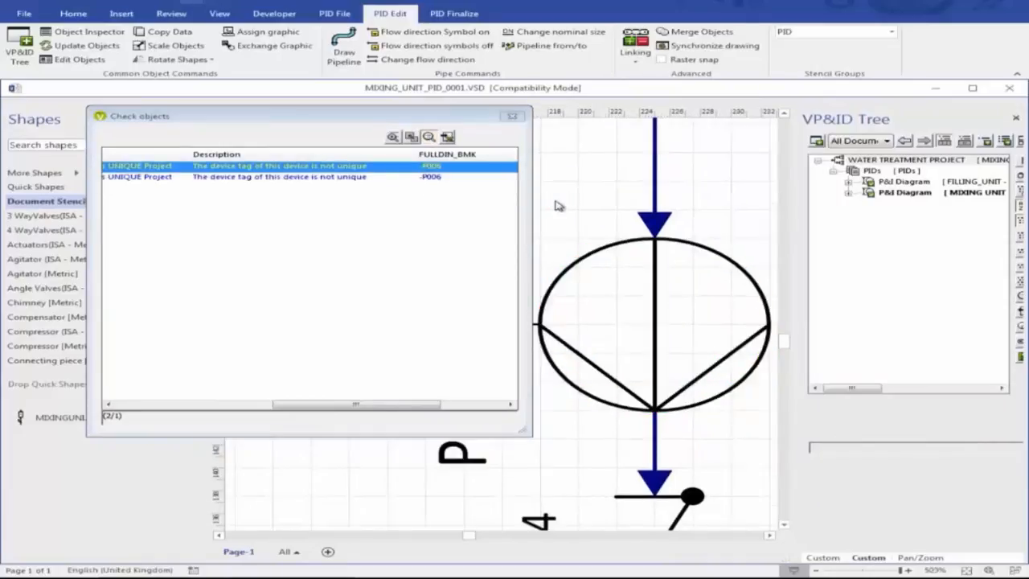
- Set the counting number of the first flagged centrifugal pump to 007 and close the check results
{"action": "right_click", "coordinate": [426, 168]}
{"action": "left_click", "coordinate": [476, 177]}
{"action": "left_click", "coordinate": [608, 157]}
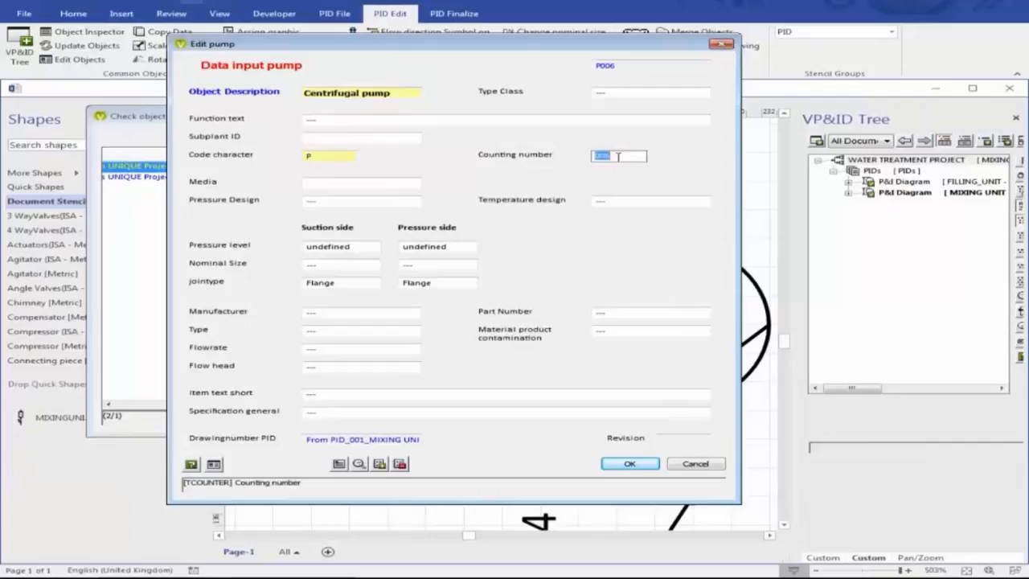
{"action": "type", "text": "007"}
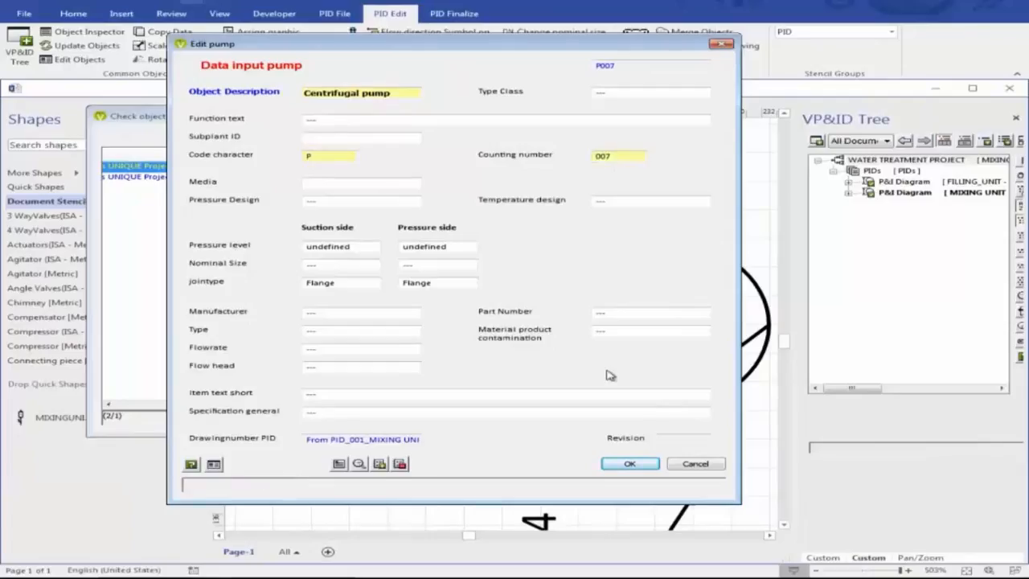
{"action": "left_click", "coordinate": [624, 463]}
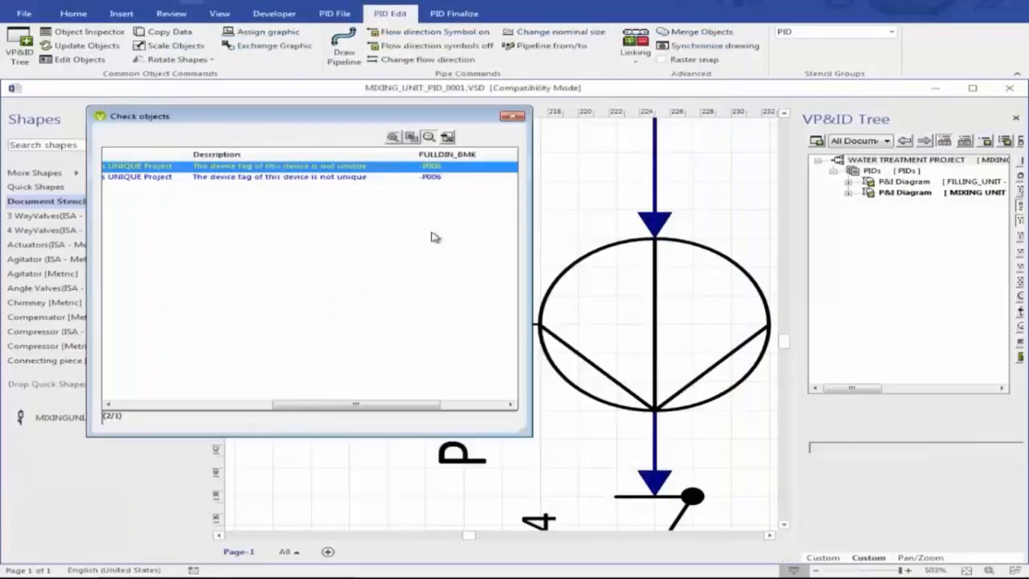
{"action": "left_click", "coordinate": [515, 118]}
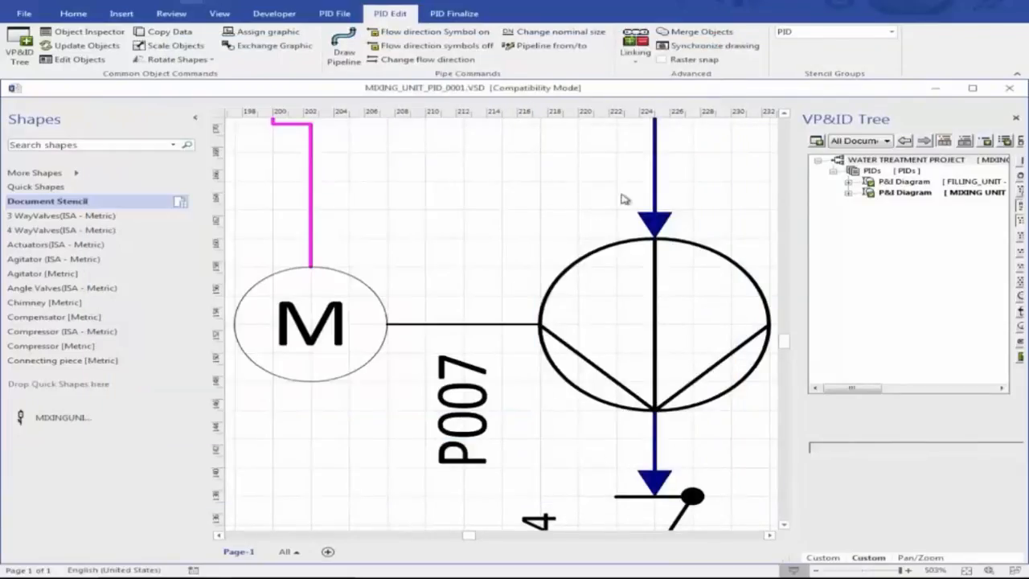
- Rerun the logic analyzer's Uniqueness of equipment codes check on the project and review its results
{"action": "right_click", "coordinate": [849, 160]}
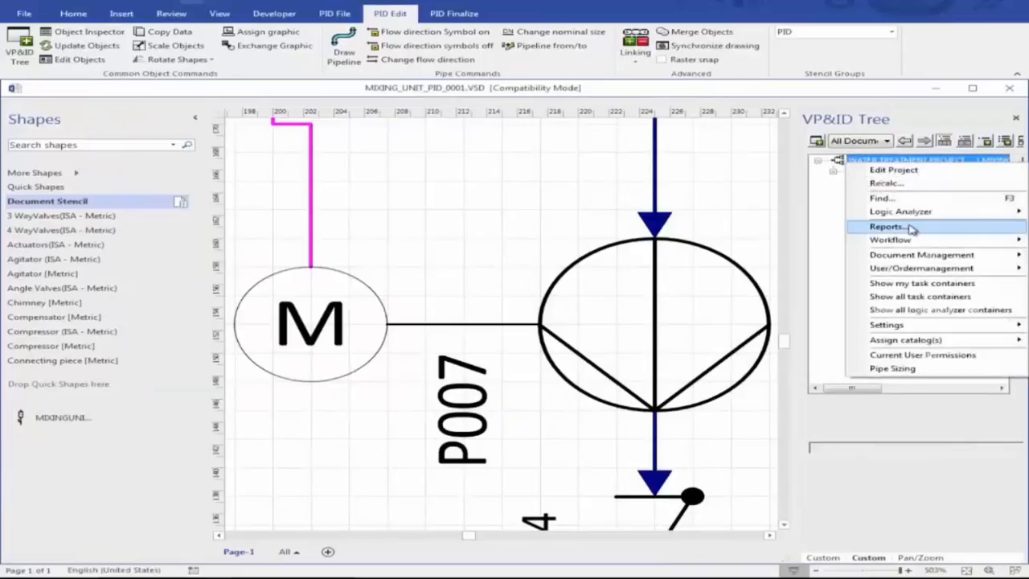
{"action": "mouse_move", "coordinate": [901, 211]}
{"action": "left_click", "coordinate": [796, 207]}
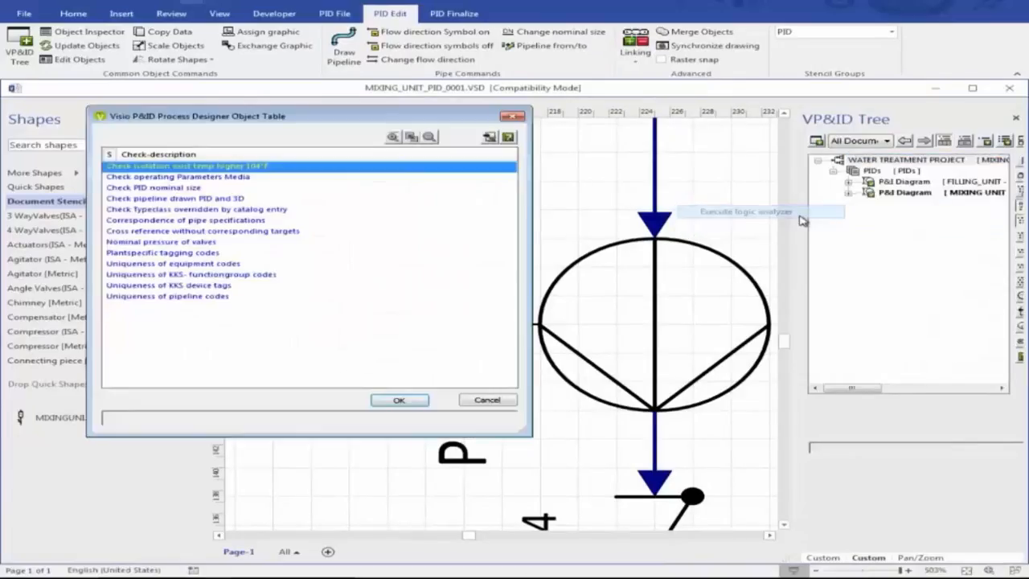
{"action": "left_click", "coordinate": [211, 265]}
{"action": "left_click", "coordinate": [399, 400]}
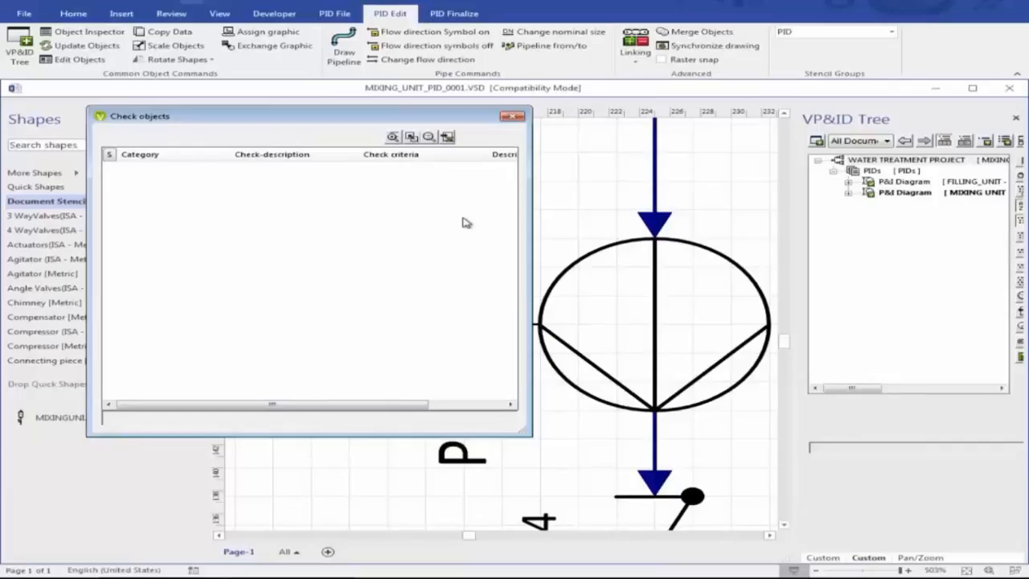
{"action": "left_click", "coordinate": [512, 116]}
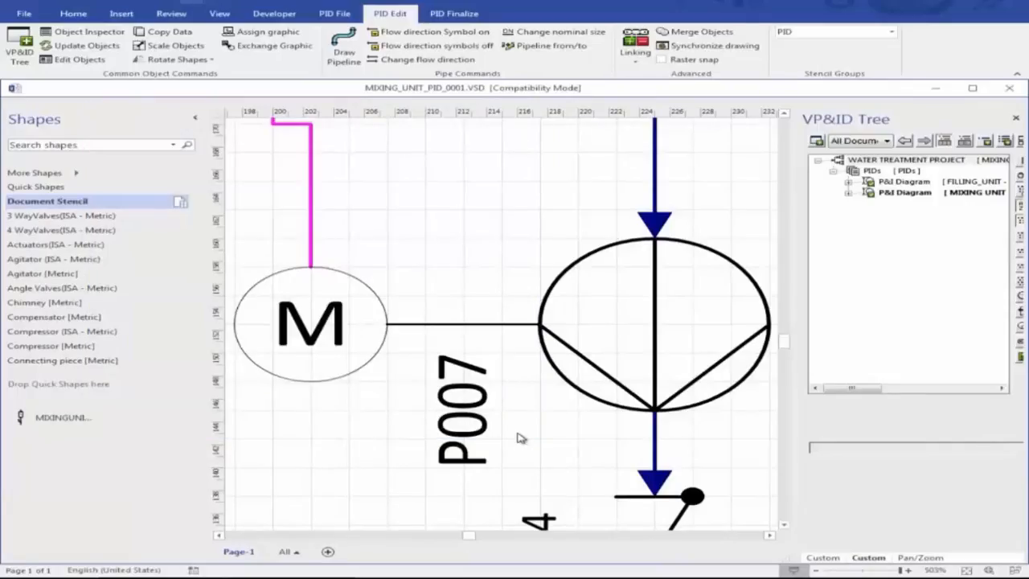
- Place a PipelineTag designation combining DN, MEDIA and CODE above the horizontal water line that feeds pump P111
{"action": "scroll", "coordinate": [524, 437], "scroll_direction": "down", "scroll_amount": 2}
{"action": "scroll", "coordinate": [524, 437], "scroll_direction": "down", "scroll_amount": 3}
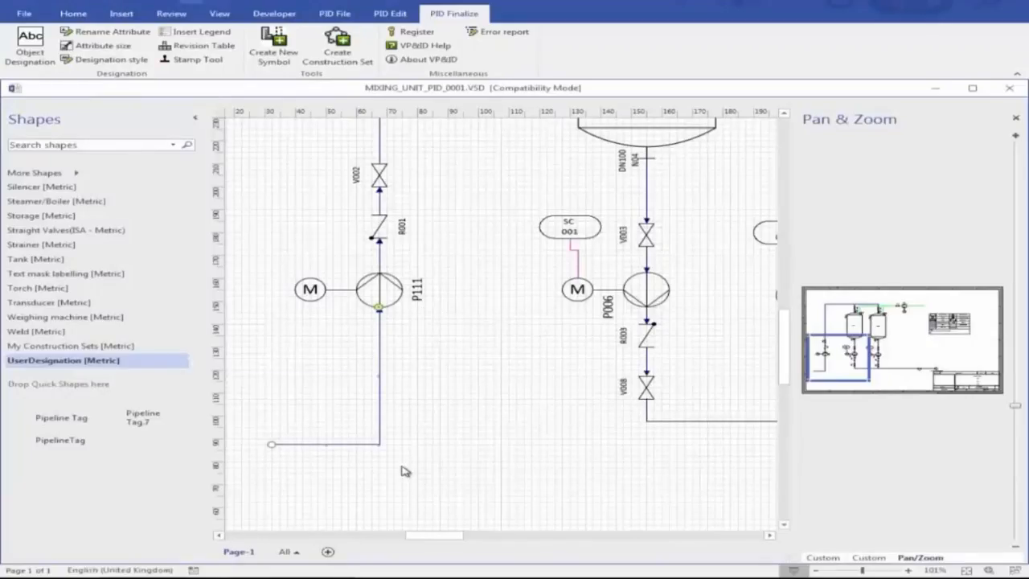
{"action": "left_click", "coordinate": [31, 47]}
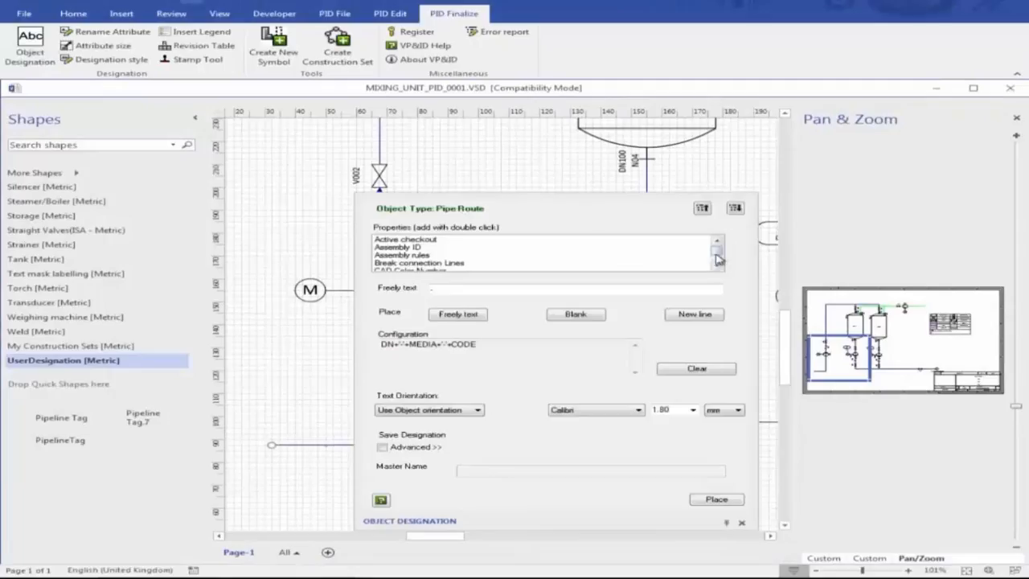
{"action": "left_click_drag", "start_coordinate": [718, 262], "coordinate": [718, 262]}
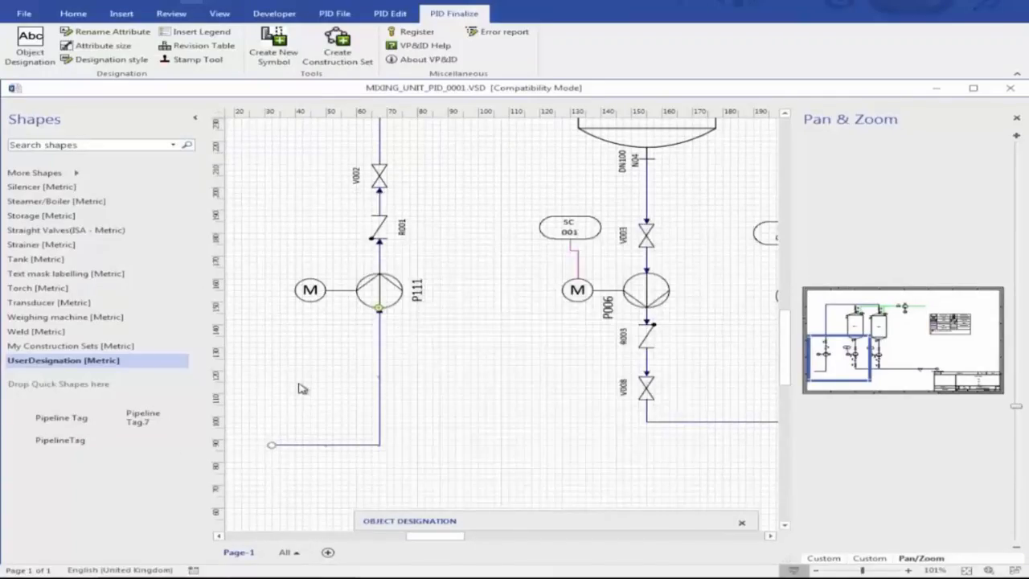
{"action": "left_click_drag", "start_coordinate": [69, 443], "coordinate": [330, 438]}
{"action": "left_click", "coordinate": [505, 438]}
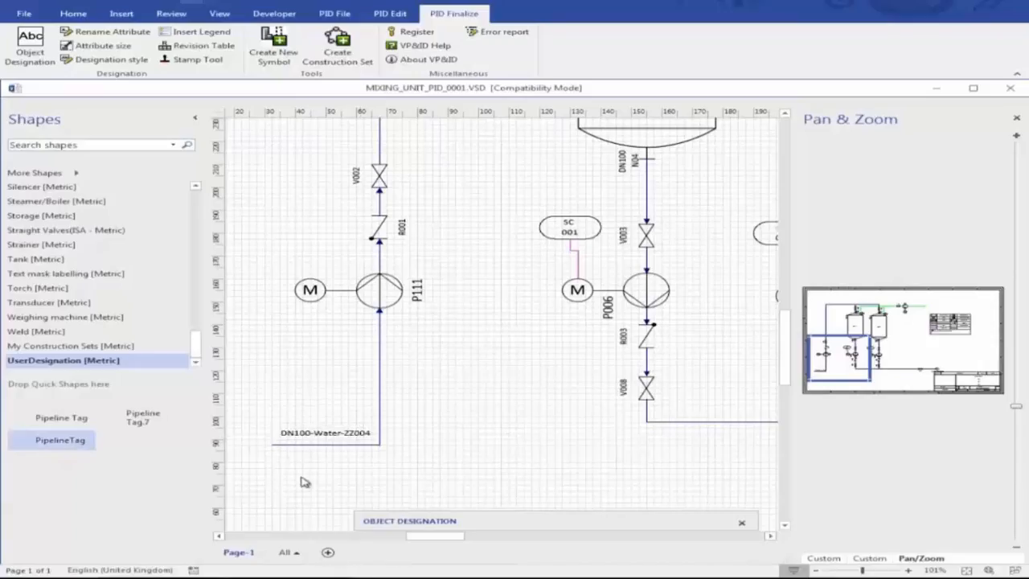
- Place a PipelineTag designation on the Sparkling Mineral Water pipeline and move it just above the line beyond valve V009
{"action": "left_click", "coordinate": [771, 535]}
{"action": "left_click", "coordinate": [770, 535]}
{"action": "left_click", "coordinate": [772, 537]}
{"action": "left_click", "coordinate": [219, 535]}
{"action": "left_click_drag", "start_coordinate": [54, 442], "coordinate": [694, 441]}
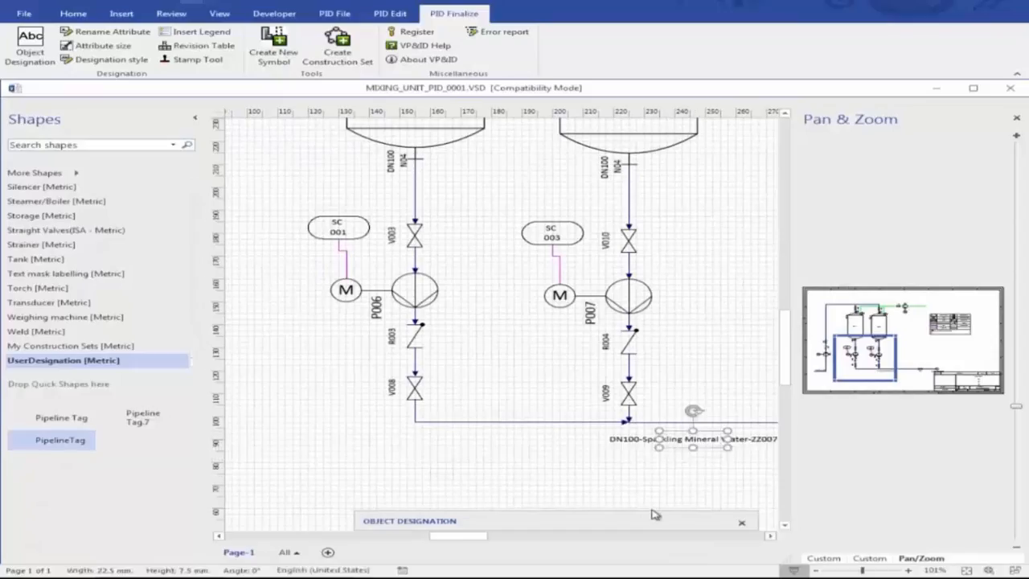
{"action": "left_click", "coordinate": [770, 535]}
{"action": "left_click", "coordinate": [770, 535]}
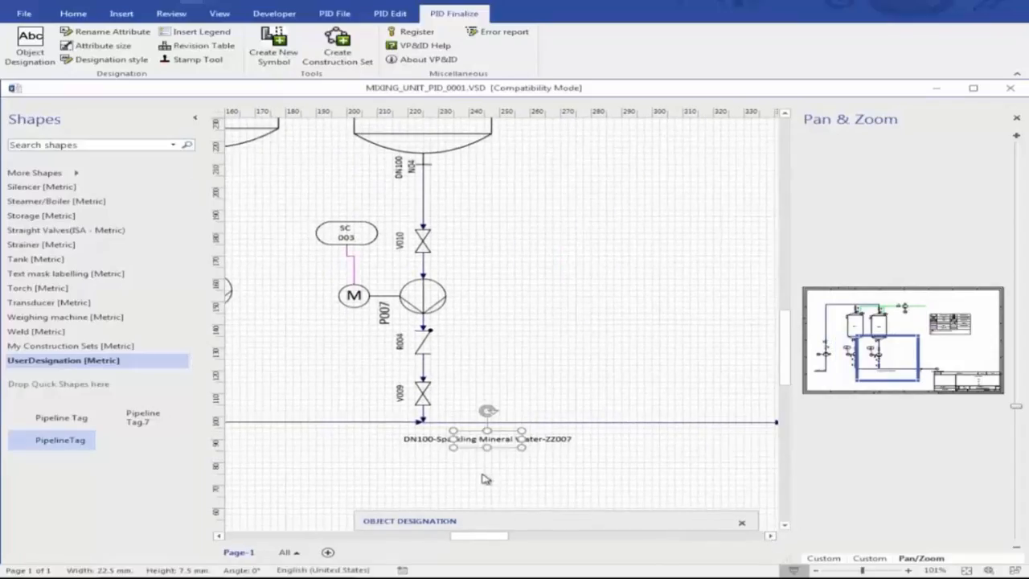
{"action": "left_click_drag", "start_coordinate": [477, 439], "coordinate": [561, 412]}
{"action": "left_click", "coordinate": [653, 439]}
- Place a PipelineTag designation above the carbon dioxide pipeline entering V001
{"action": "left_click_drag", "start_coordinate": [886, 363], "coordinate": [905, 321]}
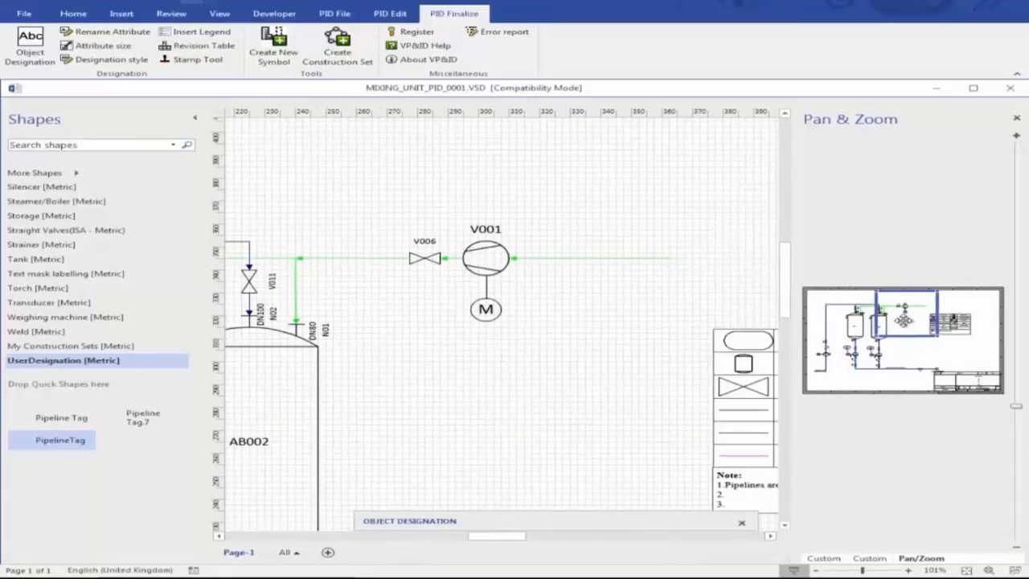
{"action": "left_click", "coordinate": [550, 258]}
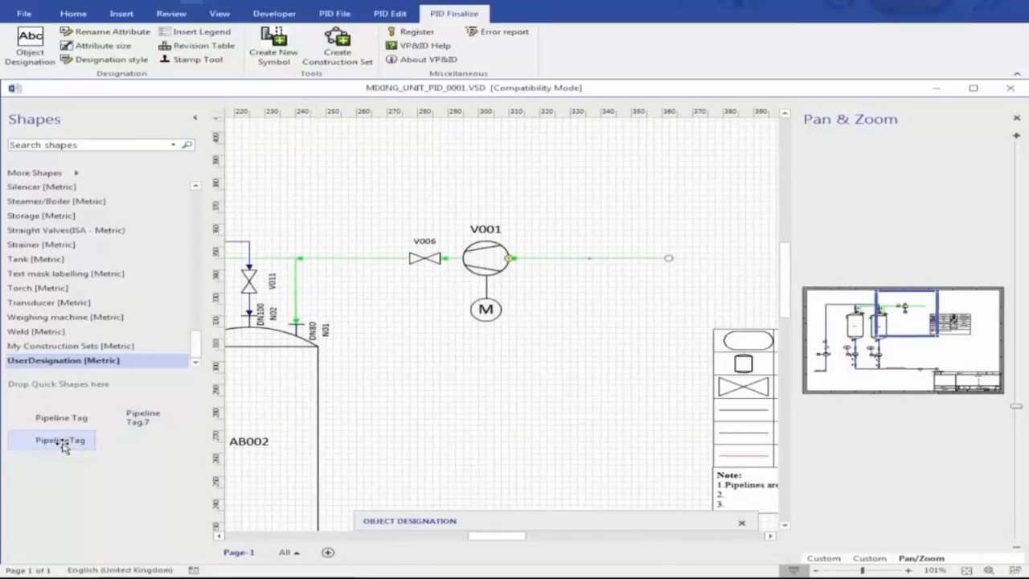
{"action": "left_click_drag", "start_coordinate": [560, 239], "coordinate": [572, 239]}
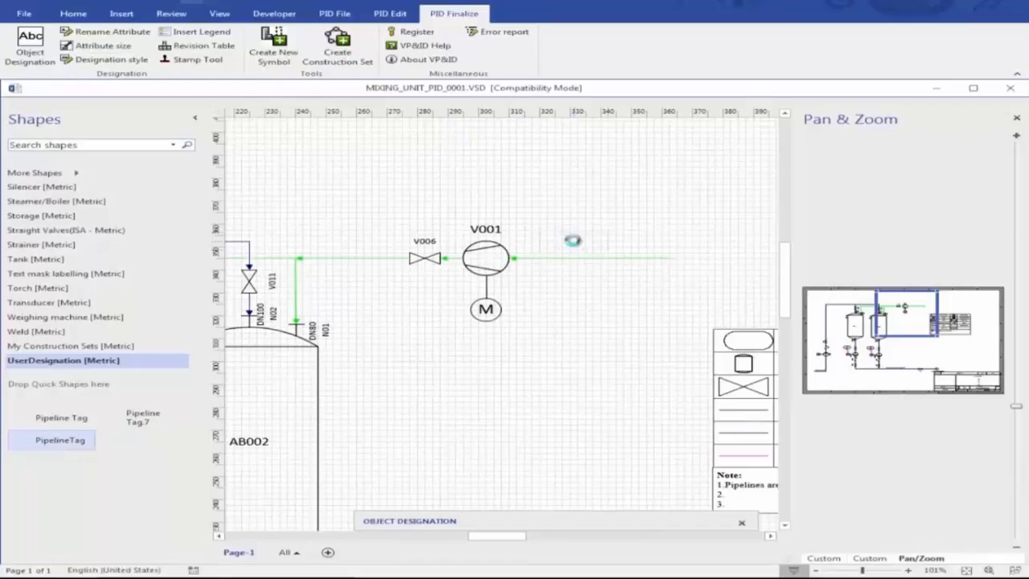
{"action": "left_click", "coordinate": [607, 379]}
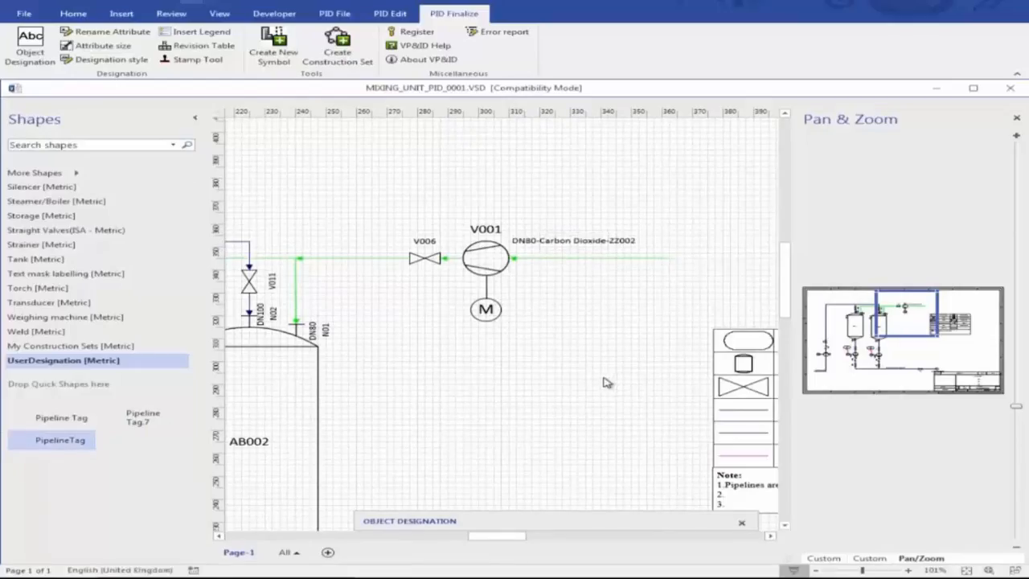
- Add an object designation with Nominal Size 1 below the straight valve V006 on the carbon dioxide line
{"action": "scroll", "coordinate": [424, 250], "scroll_direction": "up", "scroll_amount": 5}
{"action": "left_click", "coordinate": [427, 301]}
{"action": "mouse_move", "coordinate": [480, 522]}
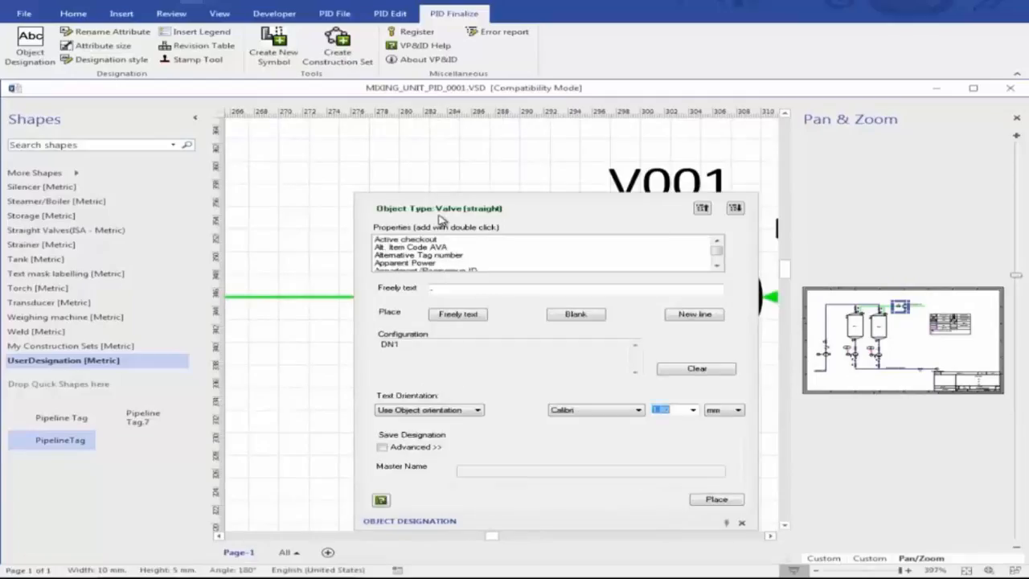
{"action": "left_click", "coordinate": [445, 256]}
{"action": "scroll", "coordinate": [445, 258], "scroll_direction": "down", "scroll_amount": 10}
{"action": "left_click", "coordinate": [429, 248]}
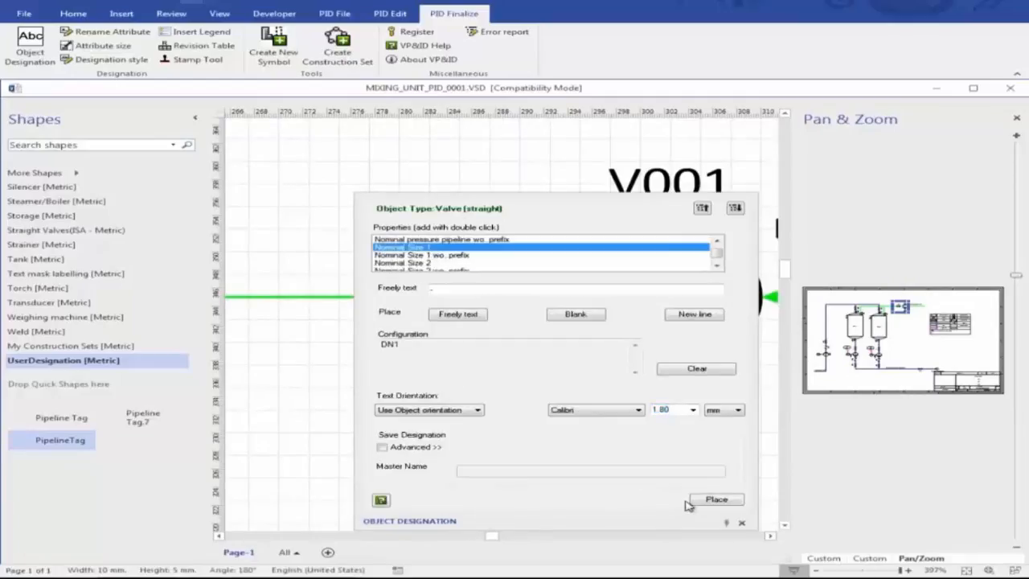
{"action": "left_click", "coordinate": [714, 499]}
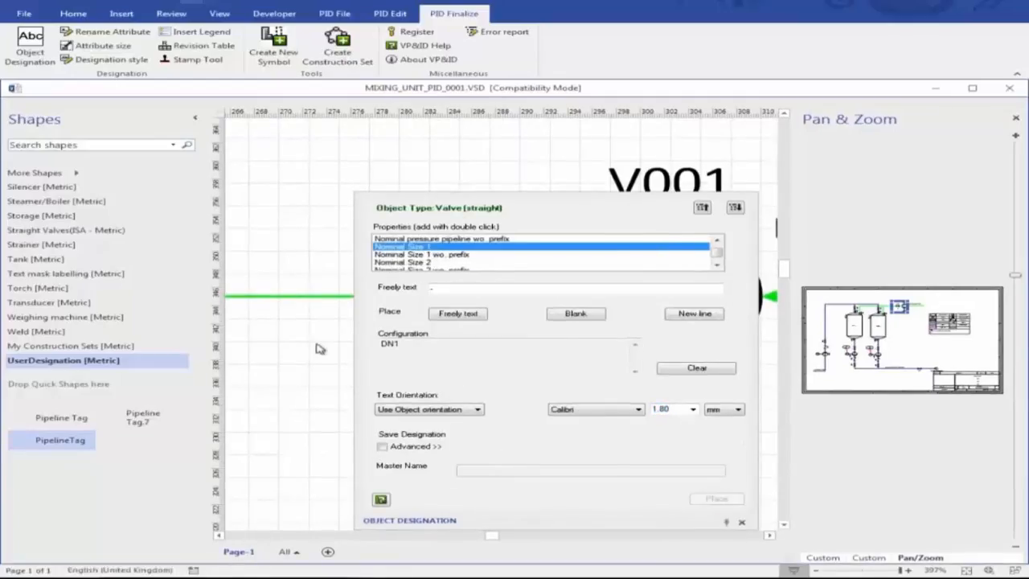
{"action": "left_click", "coordinate": [454, 417]}
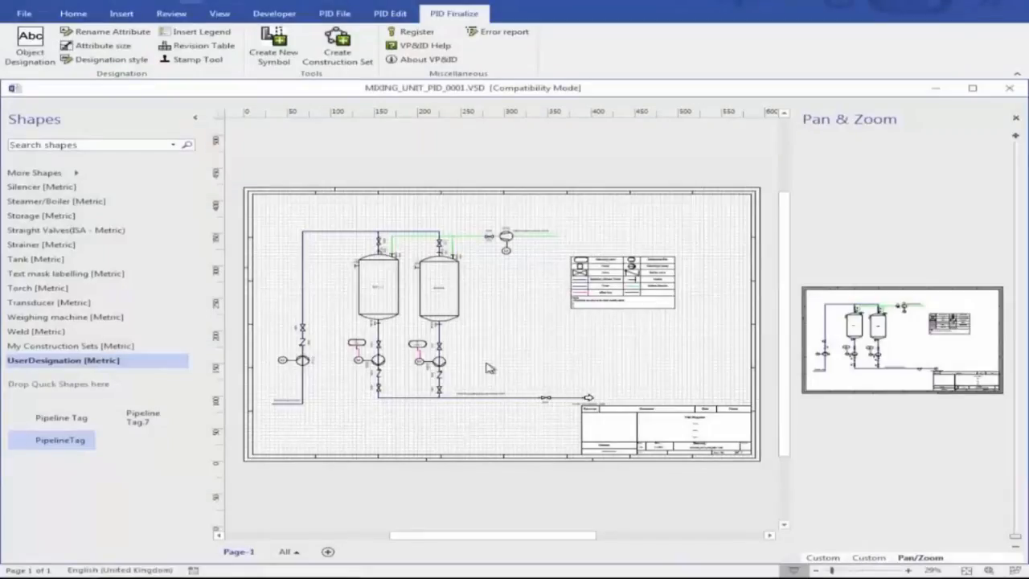
- Export the drawing in DWG (Autocad 2013) format as MIXING_UNIT_PID_0001.dwg
{"action": "left_click", "coordinate": [335, 13]}
{"action": "left_click", "coordinate": [90, 60]}
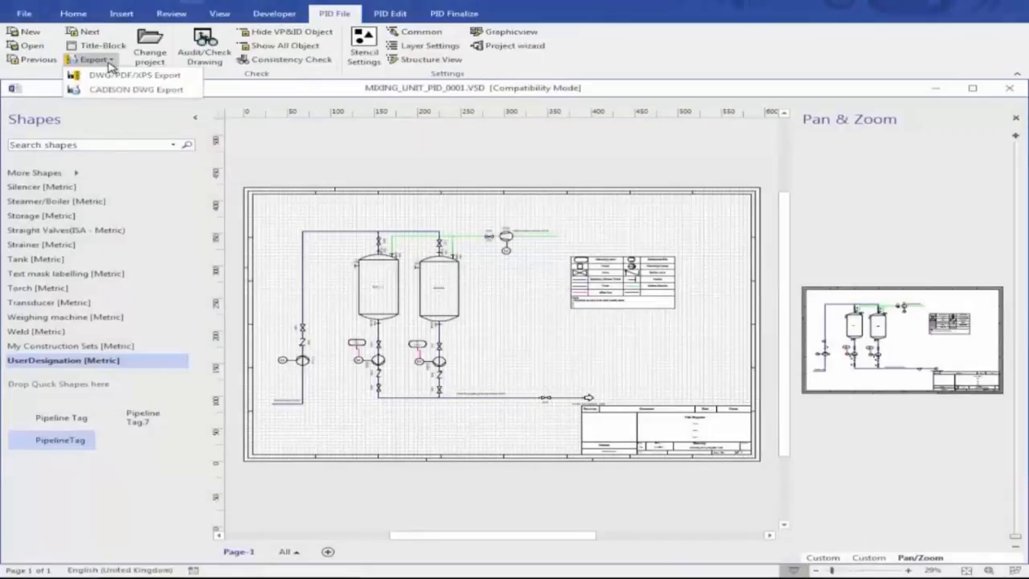
{"action": "left_click", "coordinate": [153, 80]}
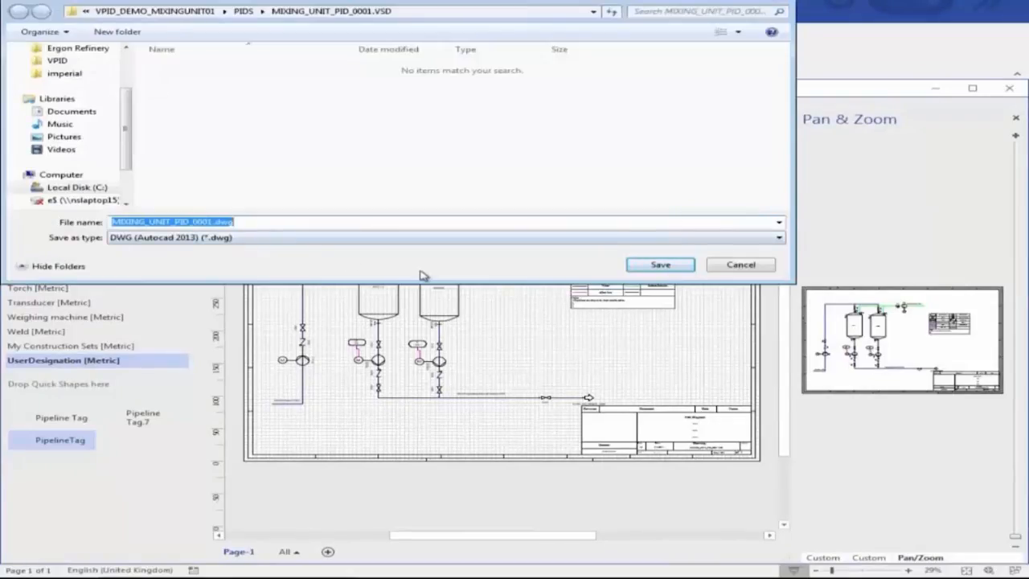
{"action": "left_click", "coordinate": [660, 265]}
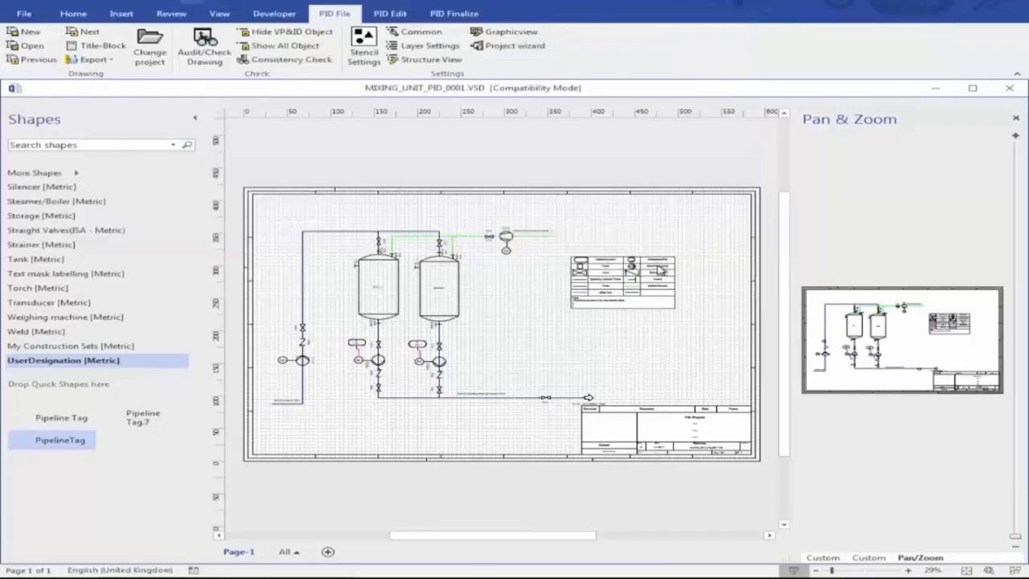
- Export the same P&ID drawing as a PDF file
{"action": "left_click", "coordinate": [93, 60]}
{"action": "left_click", "coordinate": [120, 75]}
{"action": "left_click", "coordinate": [261, 237]}
{"action": "left_click", "coordinate": [243, 250]}
{"action": "left_click", "coordinate": [660, 265]}
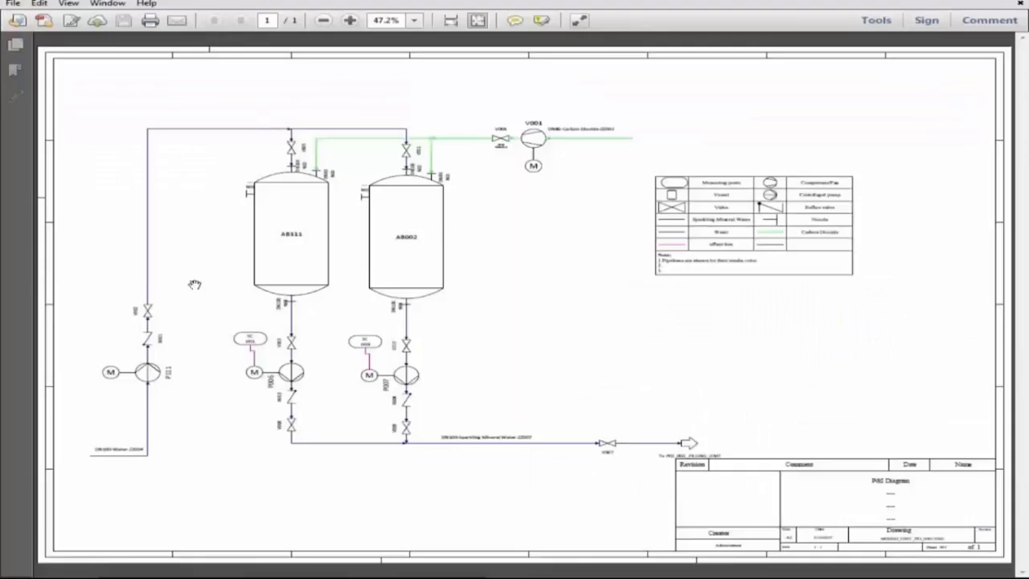
- Examine the exported PDF in the PDF reader, checking the pipeline tags, pumps, vessels and valve designations
{"action": "scroll", "coordinate": [211, 431], "scroll_direction": "up", "scroll_amount": 4}
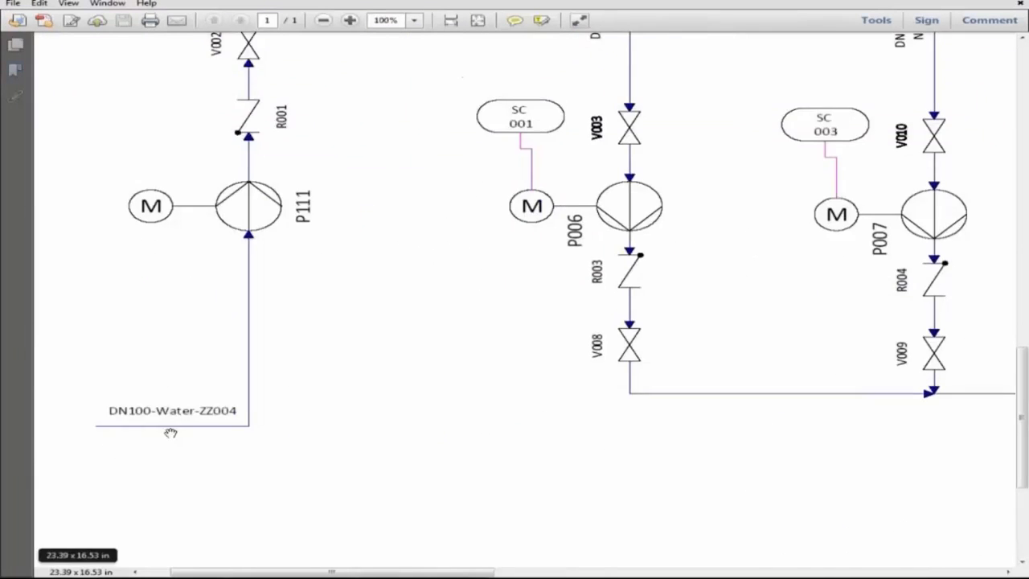
{"action": "scroll", "coordinate": [341, 225], "scroll_direction": "up", "scroll_amount": 5}
{"action": "scroll", "coordinate": [341, 225], "scroll_direction": "right", "scroll_amount": 2}
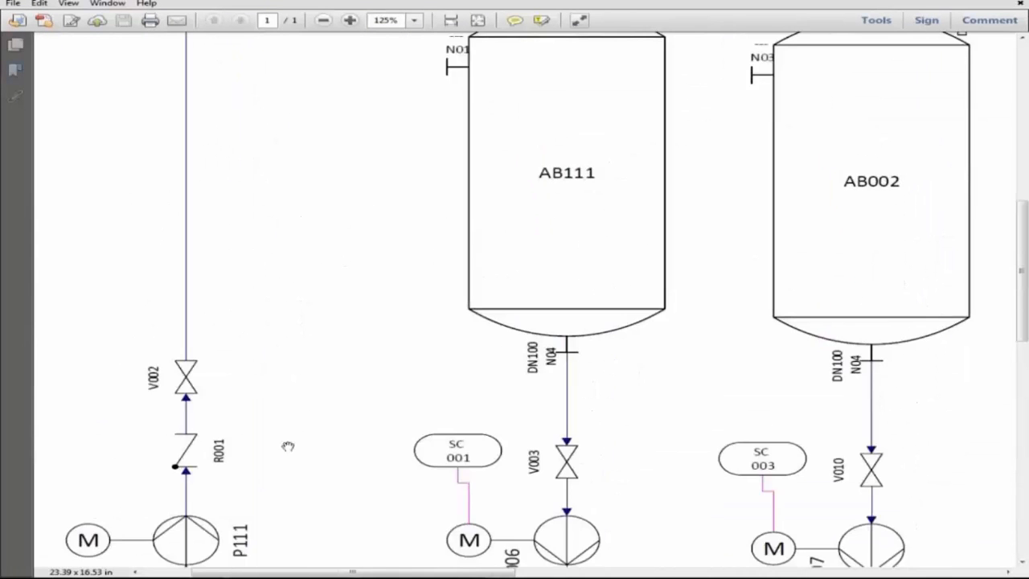
{"action": "scroll", "coordinate": [483, 337], "scroll_direction": "right", "scroll_amount": 3}
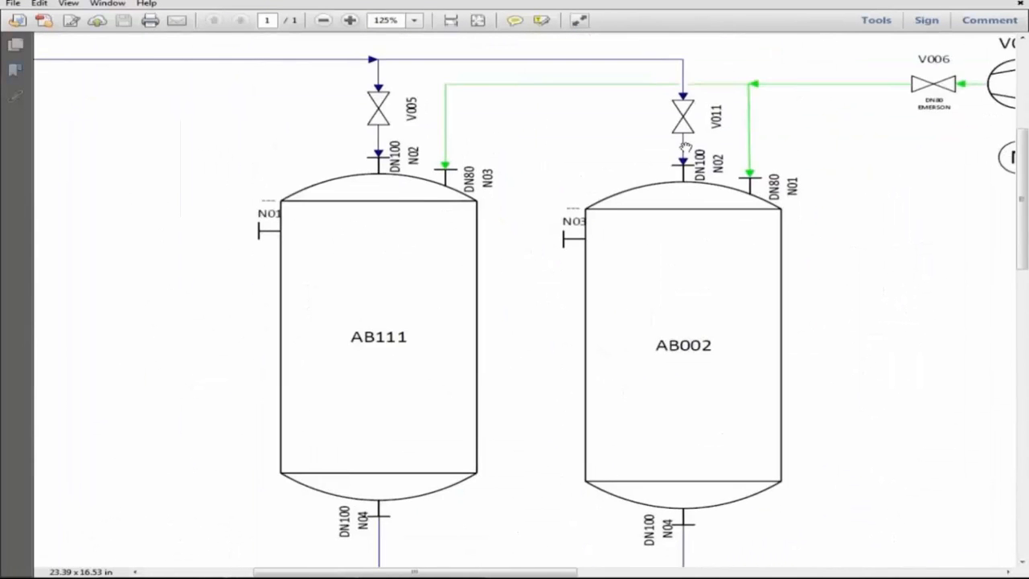
{"action": "scroll", "coordinate": [724, 53], "scroll_direction": "up", "scroll_amount": 3}
{"action": "scroll", "coordinate": [612, 246], "scroll_direction": "down", "scroll_amount": 2}
{"action": "scroll", "coordinate": [595, 234], "scroll_direction": "down", "scroll_amount": 5}
{"action": "scroll", "coordinate": [587, 289], "scroll_direction": "down", "scroll_amount": 2}
{"action": "left_click_drag", "start_coordinate": [572, 408], "coordinate": [254, 137]}
{"action": "scroll", "coordinate": [708, 340], "scroll_direction": "down", "scroll_amount": 4}
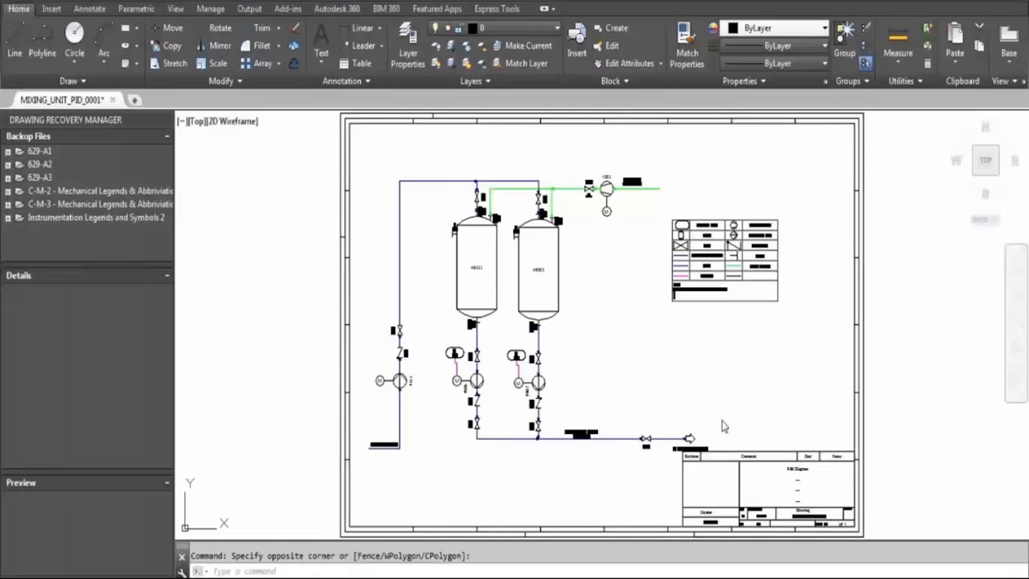
- Switch to AutoCAD and examine the exported MIXING_UNIT_PID_0001 drawing's vessels, pumps, pipelines and labels
{"action": "scroll", "coordinate": [377, 449], "scroll_direction": "up", "scroll_amount": 4}
{"action": "mouse_move", "coordinate": [575, 165]}
{"action": "left_mouse_down"}
{"action": "mouse_move", "coordinate": [528, 319]}
{"action": "mouse_move", "coordinate": [526, 414]}
{"action": "left_mouse_up"}
{"action": "left_click_drag", "start_coordinate": [519, 177], "coordinate": [517, 283]}
{"action": "left_click_drag", "start_coordinate": [528, 237], "coordinate": [510, 329]}
{"action": "scroll", "coordinate": [498, 256], "scroll_direction": "down", "scroll_amount": 4}
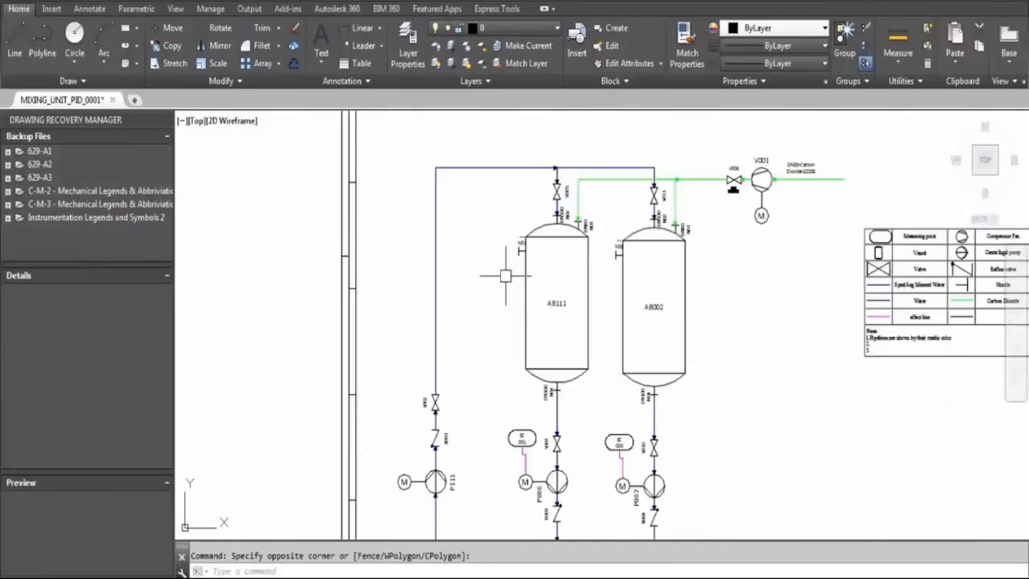
{"action": "scroll", "coordinate": [498, 256], "scroll_direction": "up", "scroll_amount": 3}
{"action": "scroll", "coordinate": [733, 390], "scroll_direction": "down", "scroll_amount": 1}
{"action": "left_click_drag", "start_coordinate": [732, 390], "coordinate": [679, 250]}
{"action": "left_click_drag", "start_coordinate": [638, 393], "coordinate": [660, 285]}
{"action": "scroll", "coordinate": [528, 414], "scroll_direction": "up", "scroll_amount": 2}
{"action": "left_click_drag", "start_coordinate": [630, 419], "coordinate": [588, 350]}
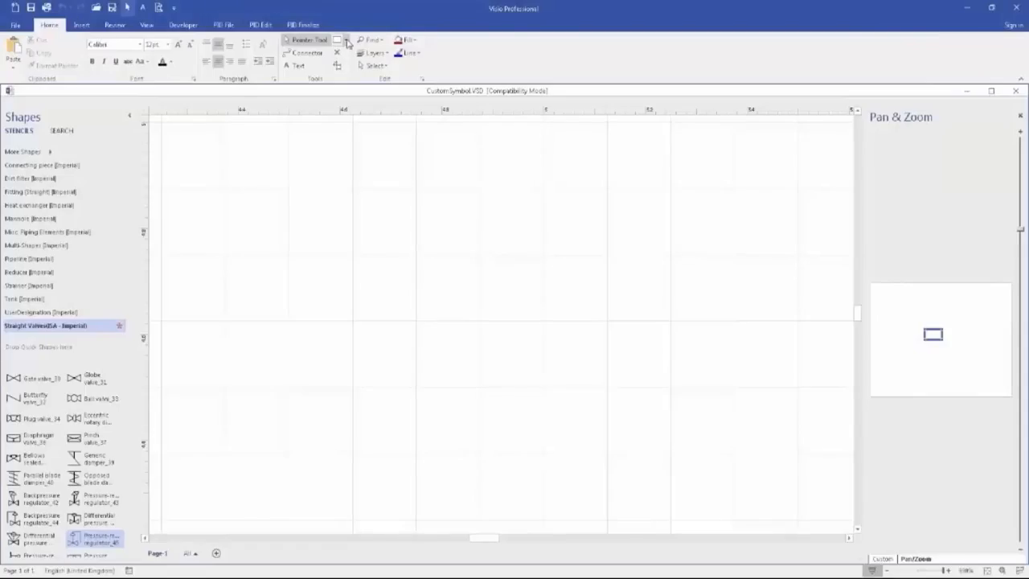
- Draw the custom symbol's body in CustomSymbol.VSD from two adjoining tall rectangles with a small square and a larger square beneath them
{"action": "left_click", "coordinate": [346, 40]}
{"action": "left_click", "coordinate": [358, 50]}
{"action": "left_click_drag", "start_coordinate": [415, 258], "coordinate": [430, 320]}
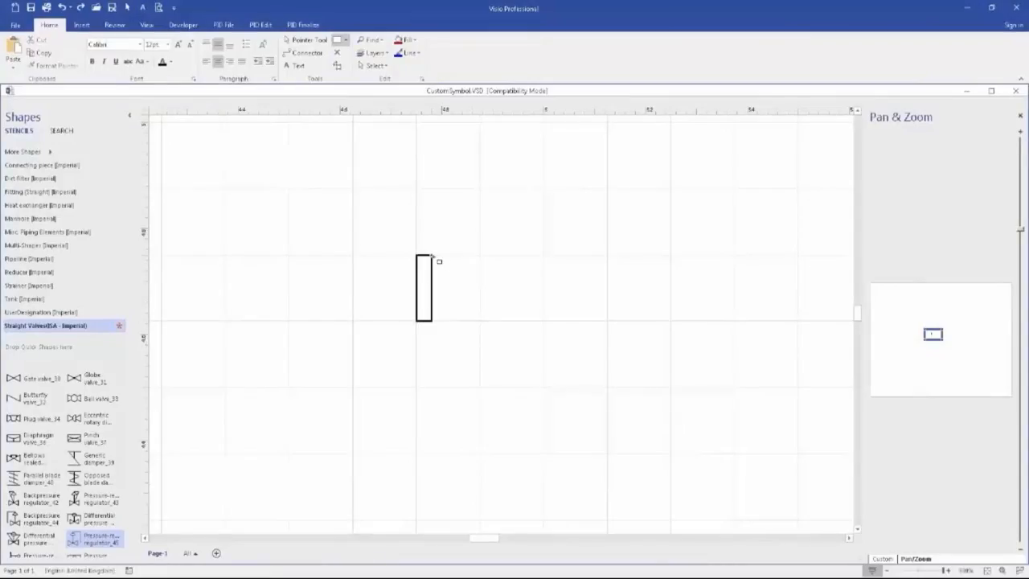
{"action": "left_click_drag", "start_coordinate": [432, 255], "coordinate": [447, 320]}
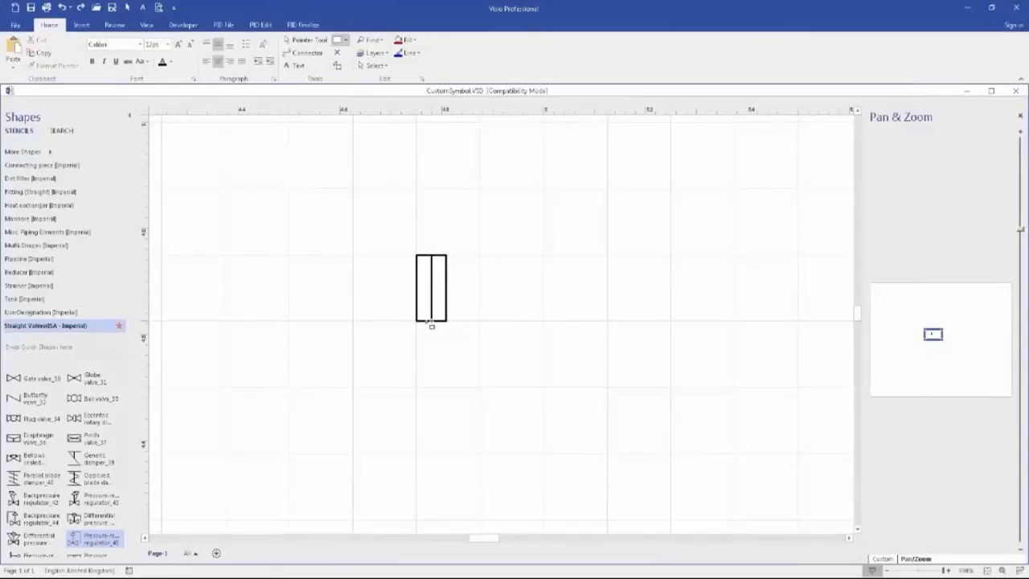
{"action": "left_click_drag", "start_coordinate": [428, 324], "coordinate": [631, 534]}
{"action": "mouse_move", "coordinate": [438, 333]}
{"action": "left_mouse_down"}
{"action": "mouse_move", "coordinate": [504, 370]}
{"action": "mouse_move", "coordinate": [504, 427]}
{"action": "left_mouse_up"}
- Add four tiny squares to the outer sides of the tall rectangles, one near each upper and lower corner
{"action": "scroll", "coordinate": [405, 335], "scroll_direction": "up", "scroll_amount": 3}
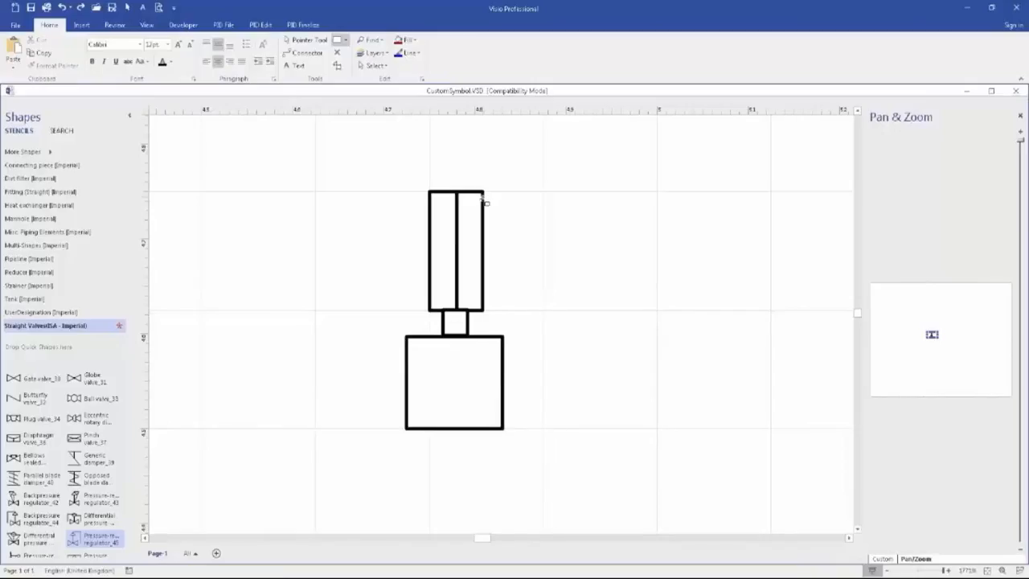
{"action": "left_click_drag", "start_coordinate": [483, 201], "coordinate": [489, 208]}
{"action": "left_click_drag", "start_coordinate": [422, 201], "coordinate": [429, 207]}
{"action": "left_click_drag", "start_coordinate": [483, 295], "coordinate": [490, 304]}
{"action": "left_click_drag", "start_coordinate": [423, 300], "coordinate": [428, 305]}
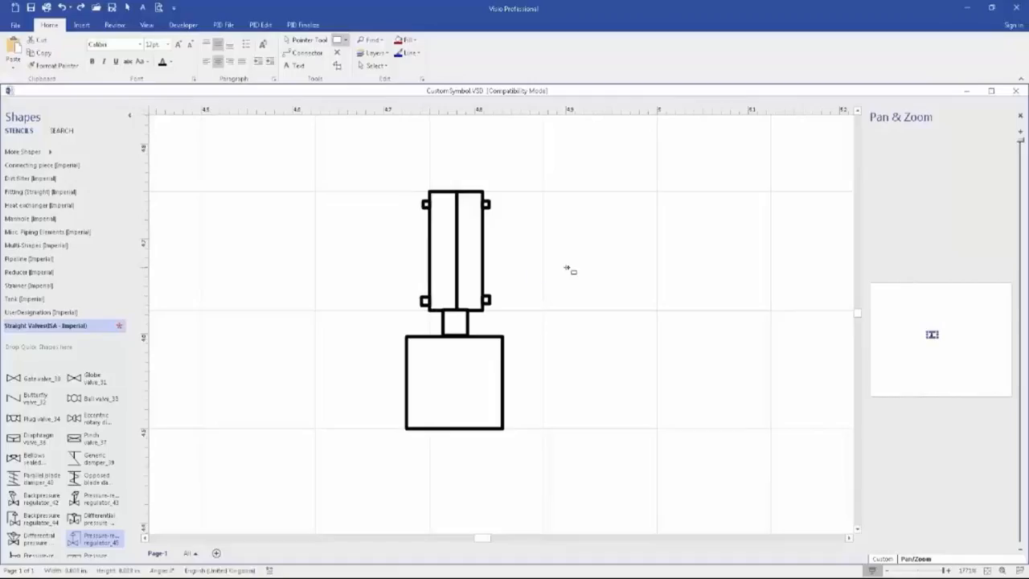
- Fill the symbol's large lower square with solid yellow
{"action": "key", "text": "ctrl+1"}
{"action": "right_click", "coordinate": [480, 374]}
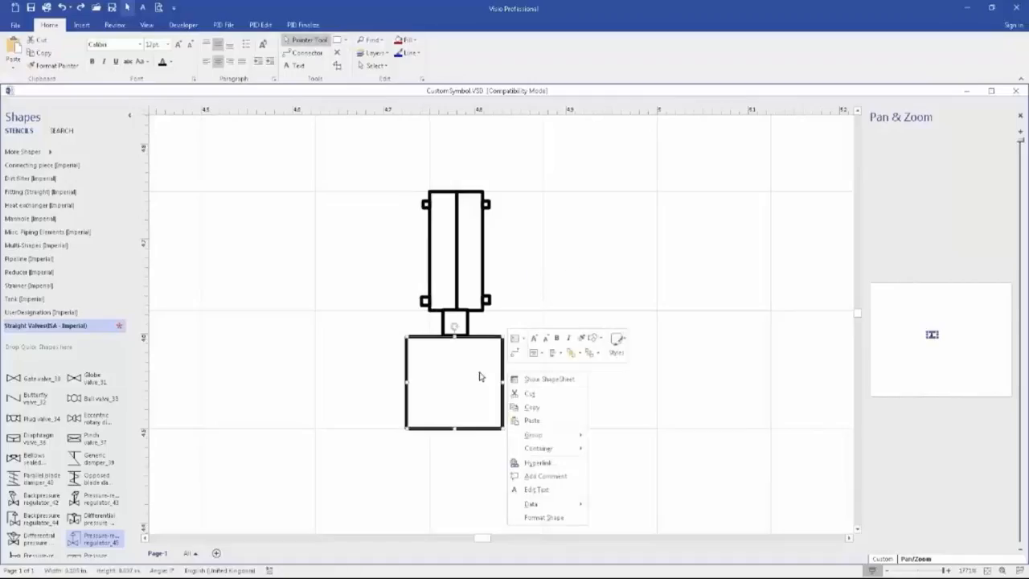
{"action": "left_click", "coordinate": [547, 517]}
{"action": "left_click", "coordinate": [999, 212]}
{"action": "left_click", "coordinate": [969, 301]}
{"action": "left_click", "coordinate": [608, 300]}
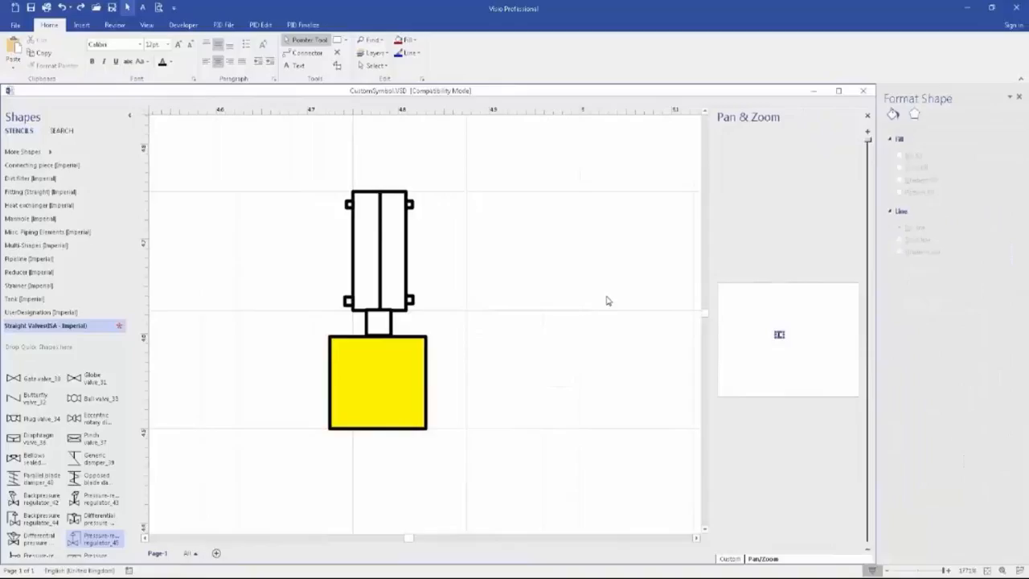
{"action": "left_click", "coordinate": [1019, 96]}
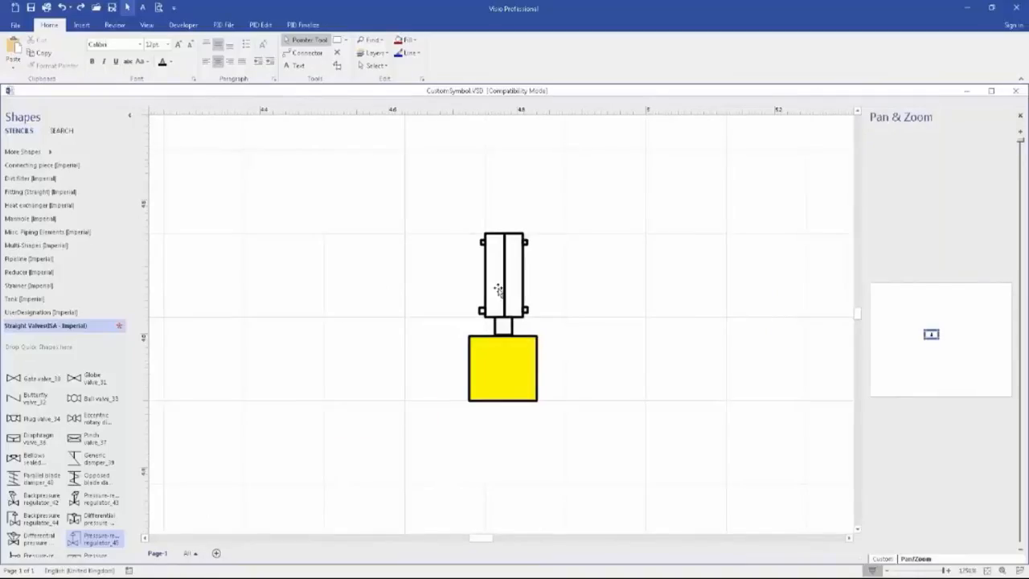
- Group all the shapes of the custom symbol into one object
{"action": "left_click", "coordinate": [183, 25]}
{"action": "left_click_drag", "start_coordinate": [426, 206], "coordinate": [598, 454]}
{"action": "left_click", "coordinate": [297, 66]}
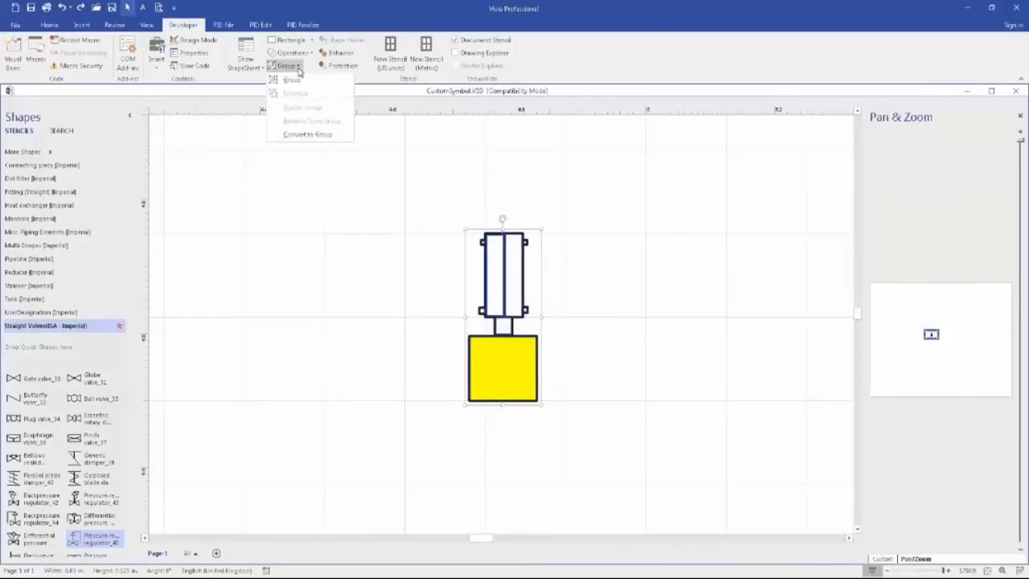
{"action": "left_click", "coordinate": [303, 82]}
{"action": "left_click", "coordinate": [408, 219]}
{"action": "left_click", "coordinate": [494, 287]}
- Add connection points to the grouped symbol at the left edge and the centre line of its upper body
{"action": "left_click_drag", "start_coordinate": [417, 212], "coordinate": [637, 455]}
{"action": "left_click", "coordinate": [49, 25]}
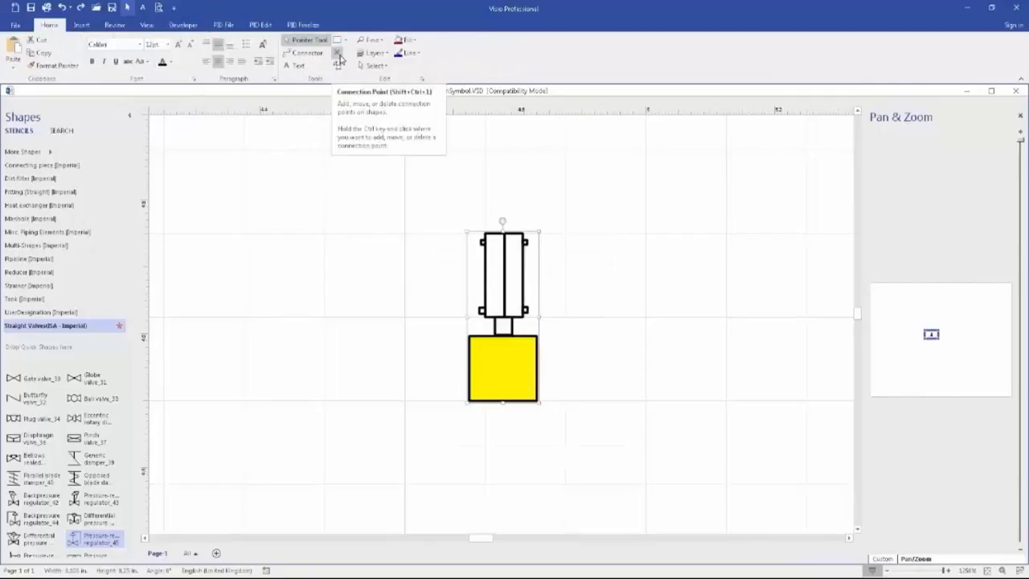
{"action": "left_click", "coordinate": [337, 55]}
{"action": "scroll", "coordinate": [480, 249], "scroll_direction": "up", "scroll_amount": 1, "text": "ctrl"}
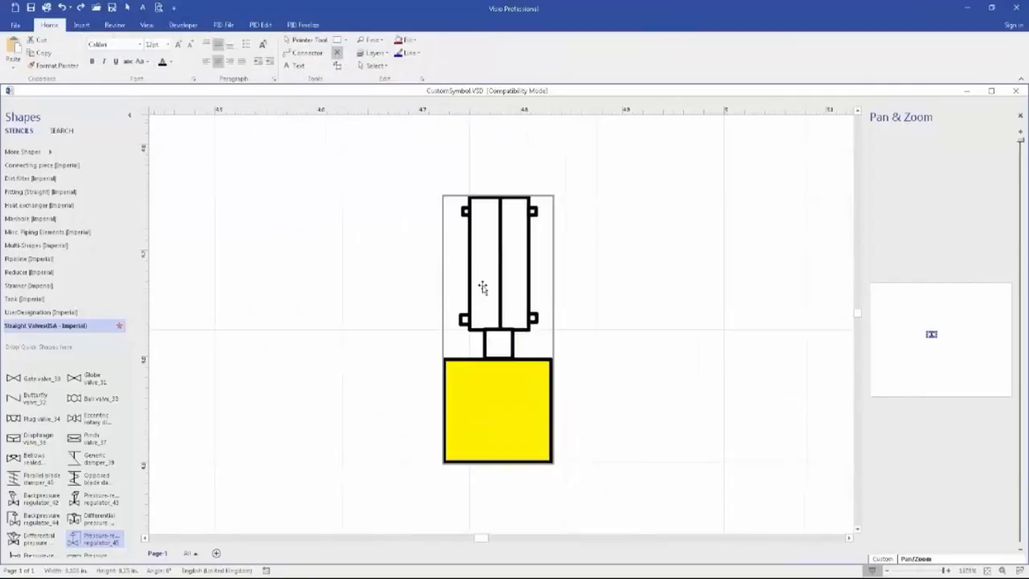
{"action": "left_click", "coordinate": [470, 262], "text": "ctrl"}
{"action": "left_click", "coordinate": [500, 262], "text": "ctrl"}
{"action": "right_click", "coordinate": [501, 261]}
{"action": "left_click", "coordinate": [544, 285]}
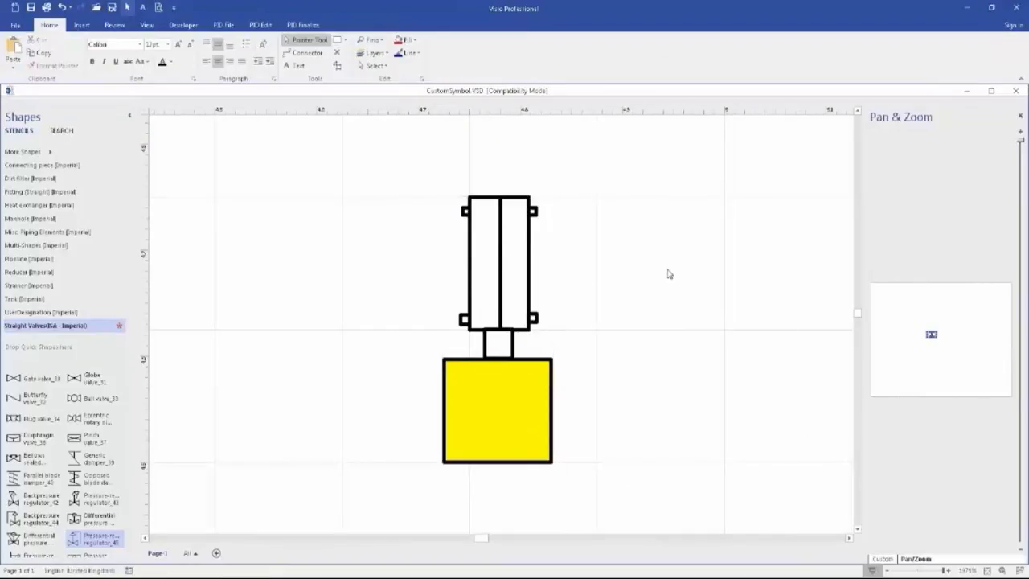
- Start a new symbol definition from the grouped shape with the Valve (straight) object class
{"action": "scroll", "coordinate": [666, 275], "scroll_direction": "down", "scroll_amount": 1}
{"action": "left_click_drag", "start_coordinate": [421, 195], "coordinate": [666, 483]}
{"action": "left_click", "coordinate": [302, 24]}
{"action": "left_click", "coordinate": [183, 55]}
{"action": "left_click", "coordinate": [409, 138]}
{"action": "left_click_drag", "start_coordinate": [408, 164], "coordinate": [410, 344]}
{"action": "left_click", "coordinate": [234, 308]}
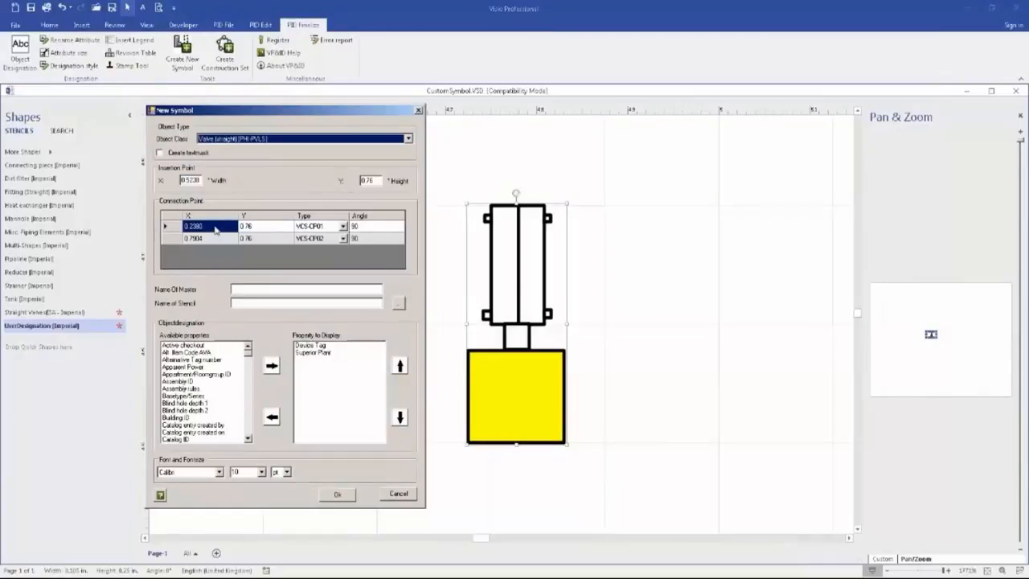
- Set the angle of the first connection point to 0 and the second to 180
{"action": "left_click", "coordinate": [369, 230]}
{"action": "type", "text": "0"}
{"action": "left_click", "coordinate": [372, 239]}
{"action": "type", "text": "180"}
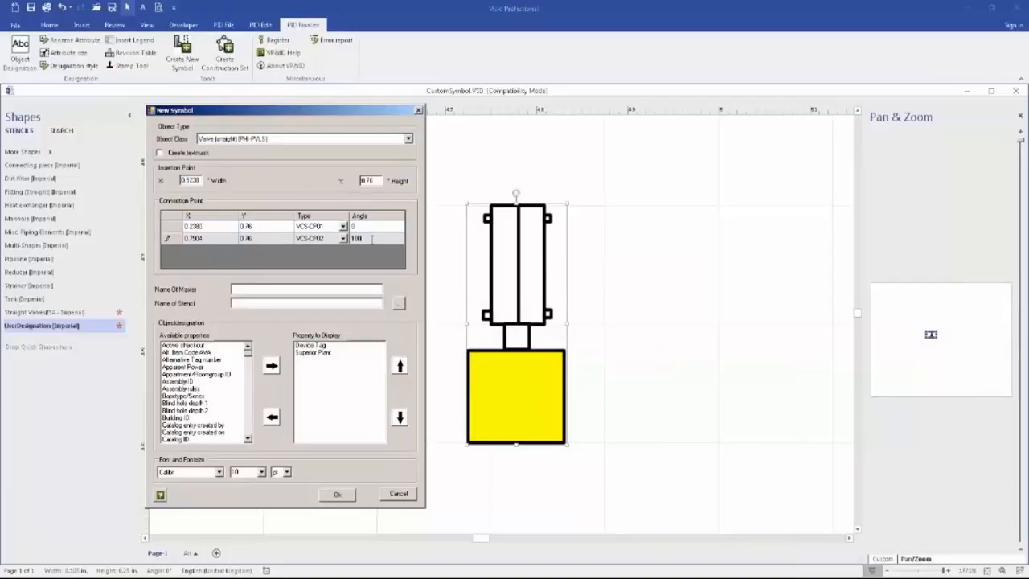
{"action": "key", "text": "Up"}
- Name the symbol master CustomValve and create it in the UserDesignation.vss stencil
{"action": "left_click", "coordinate": [253, 291]}
{"action": "type", "text": "CustomValve"}
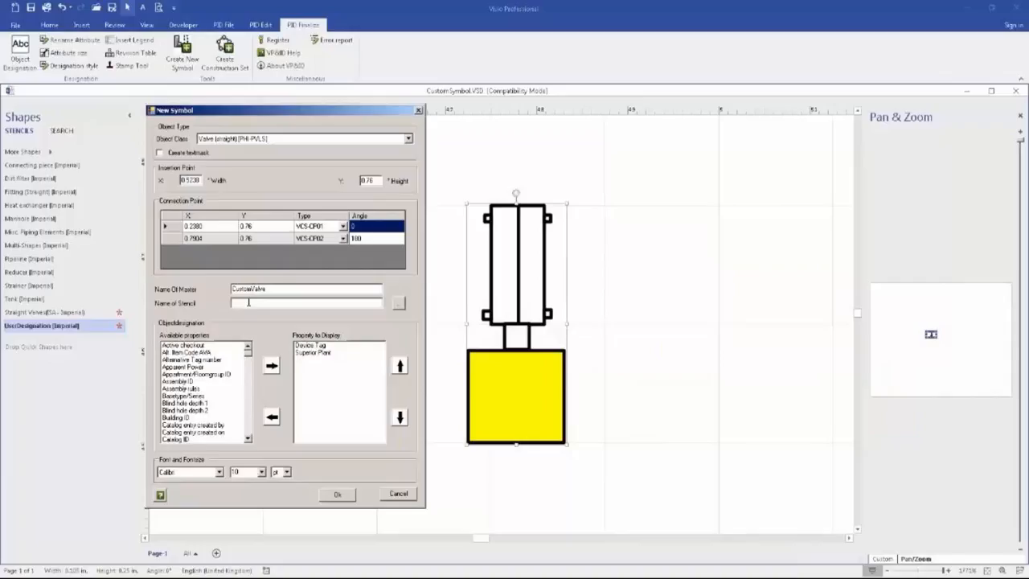
{"action": "left_click", "coordinate": [399, 304]}
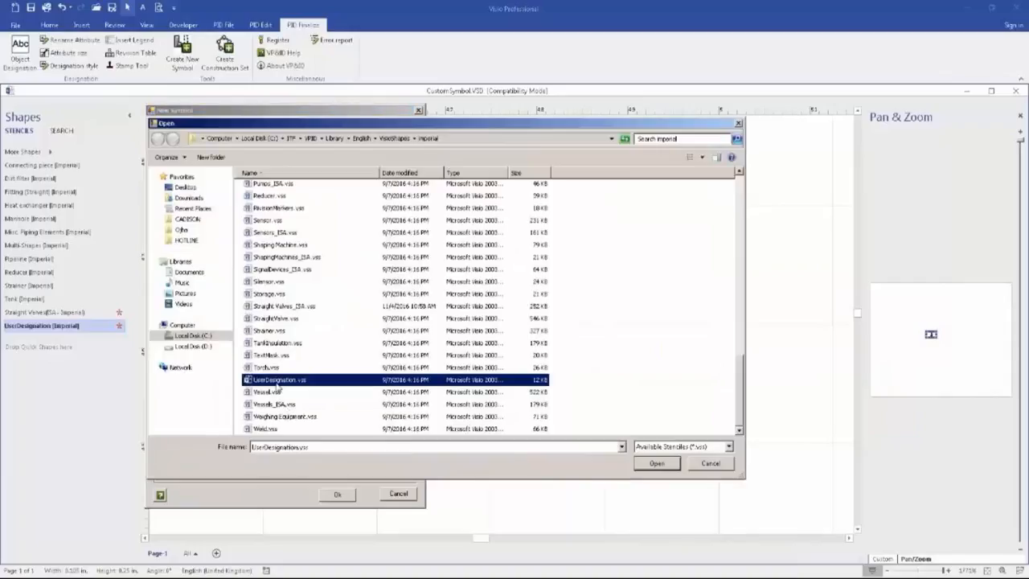
{"action": "left_click", "coordinate": [657, 464]}
{"action": "left_click", "coordinate": [319, 346]}
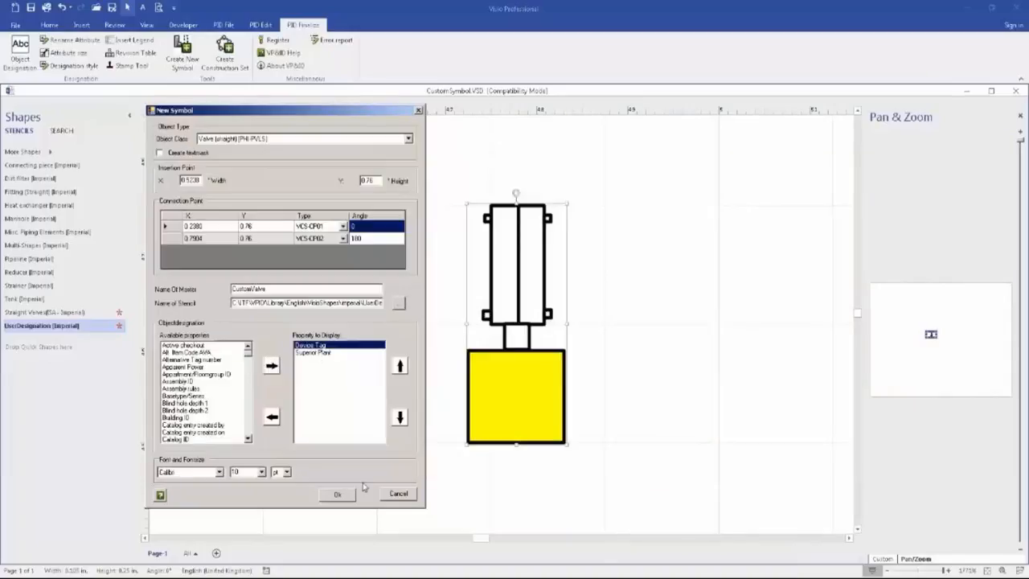
{"action": "left_click", "coordinate": [338, 494]}
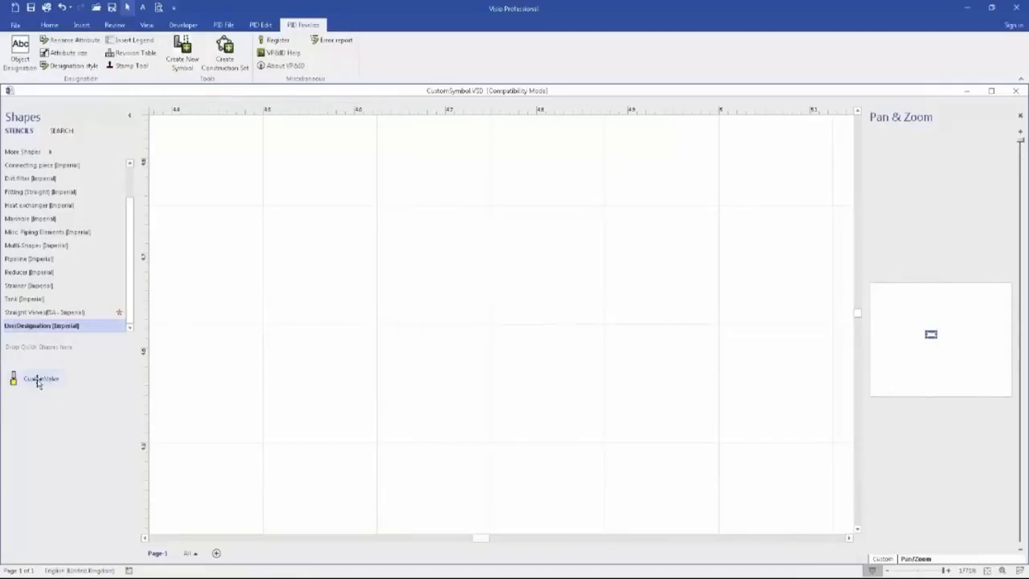
- Place a Line_6 pipeline on the page and insert the CustomValve symbol into its lower horizontal run
{"action": "left_click", "coordinate": [47, 259]}
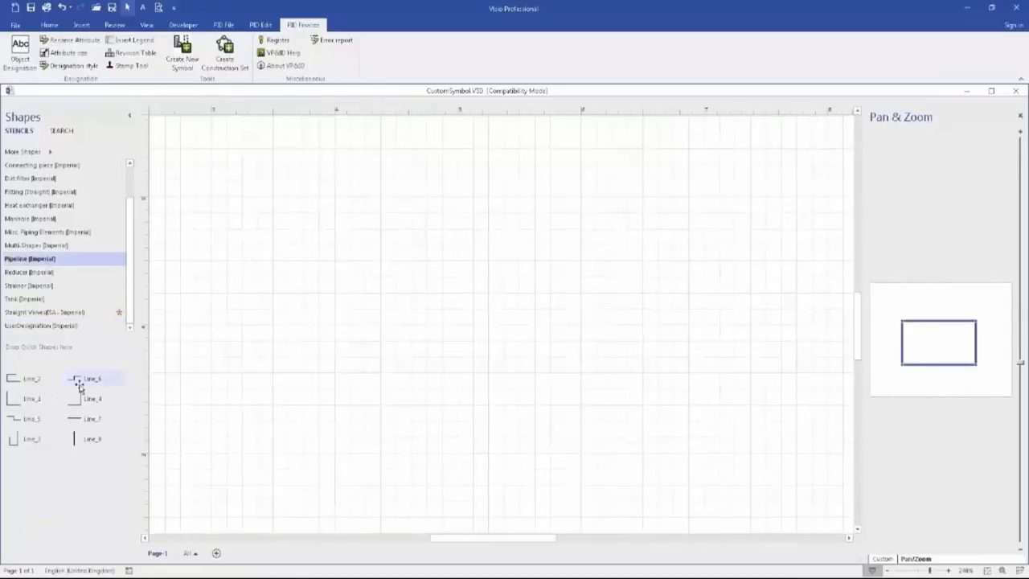
{"action": "left_click_drag", "start_coordinate": [77, 380], "coordinate": [491, 329]}
{"action": "left_click", "coordinate": [37, 325]}
{"action": "left_click_drag", "start_coordinate": [39, 386], "coordinate": [418, 386]}
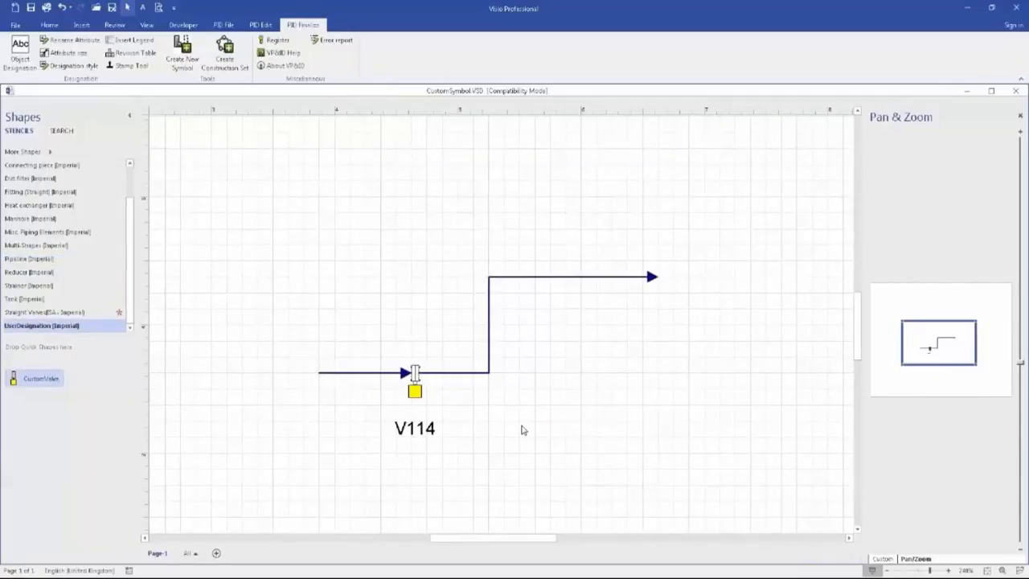
- Review the inserted custom valve's data and its connected pipe runs in the connection overview
{"action": "scroll", "coordinate": [488, 439], "scroll_direction": "up", "scroll_amount": 3}
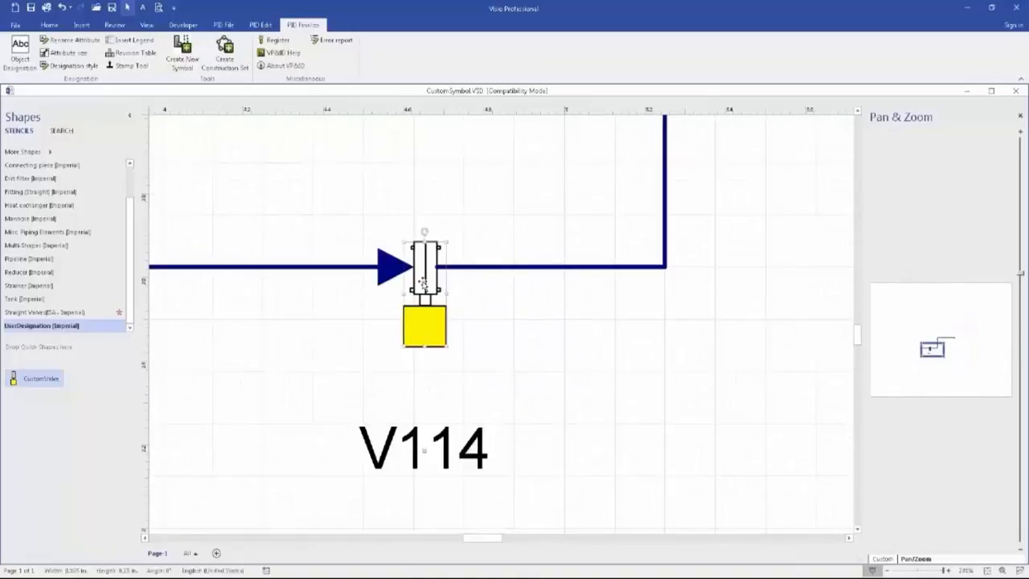
{"action": "right_click", "coordinate": [428, 348]}
{"action": "left_click", "coordinate": [484, 304]}
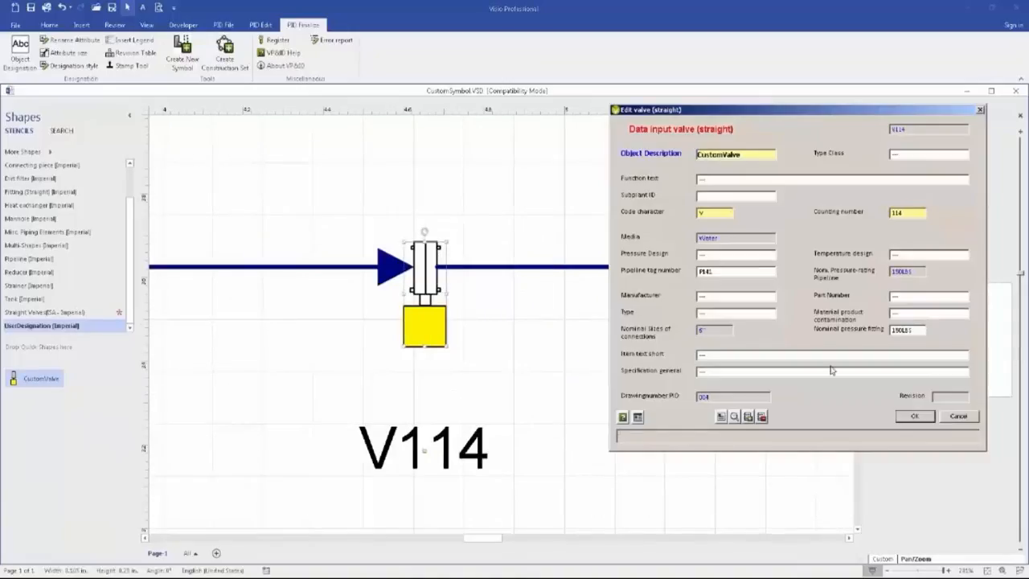
{"action": "left_click", "coordinate": [637, 417]}
{"action": "left_click", "coordinate": [723, 126]}
{"action": "left_click", "coordinate": [662, 165]}
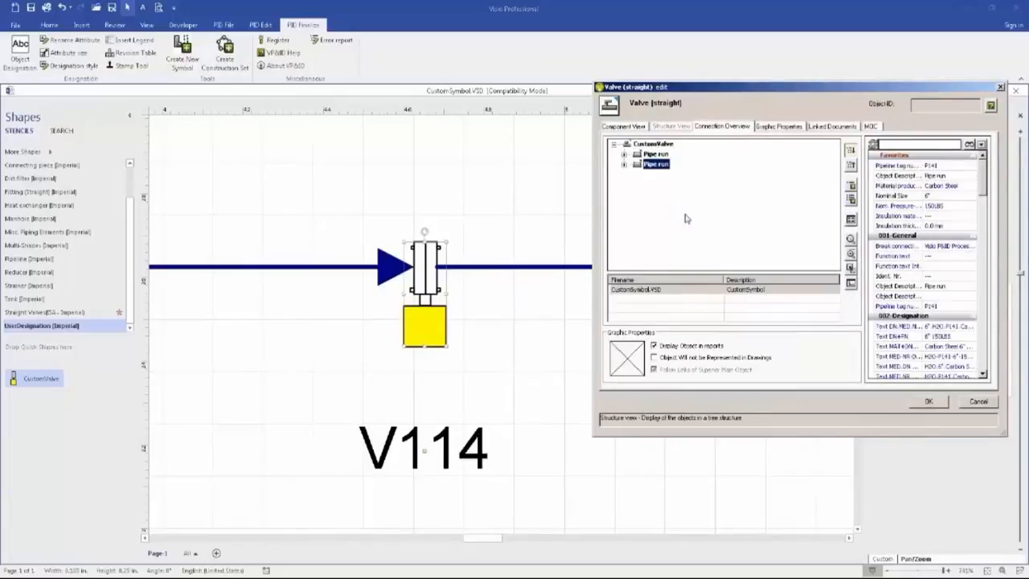
{"action": "left_click", "coordinate": [978, 401]}
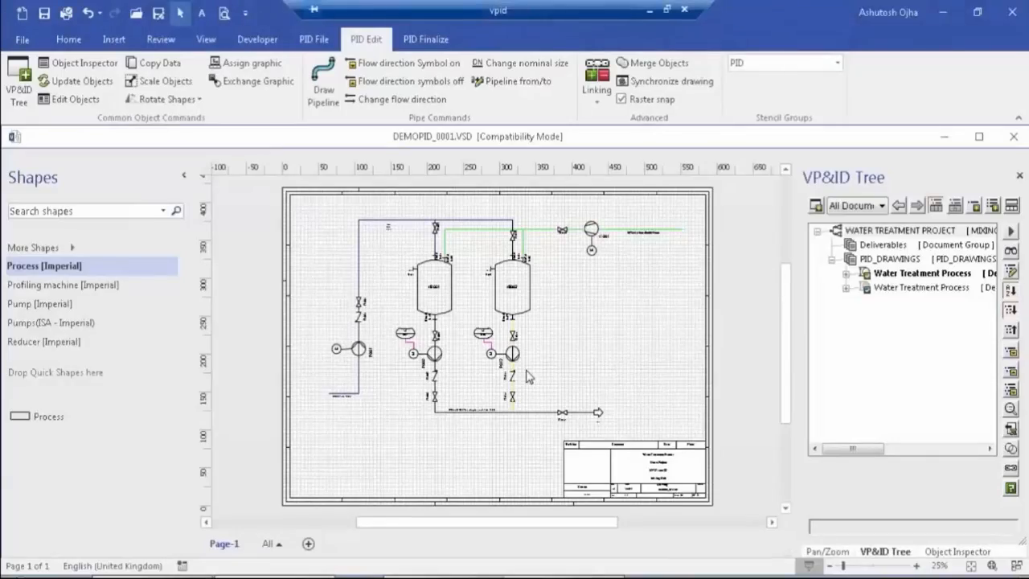
- Choose the Equipment List Excel report template for the water treatment project
{"action": "left_click", "coordinate": [891, 233]}
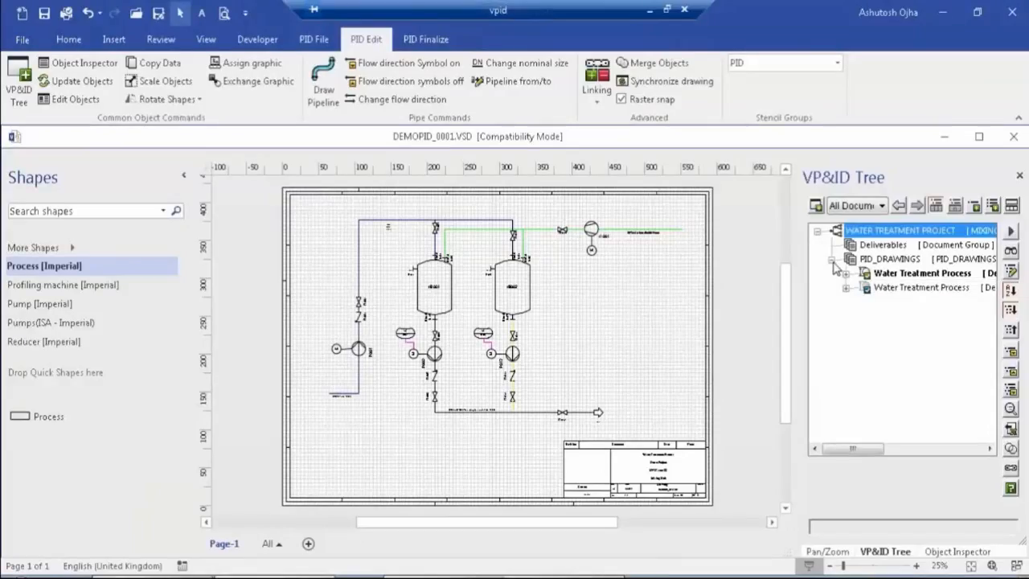
{"action": "right_click", "coordinate": [890, 235]}
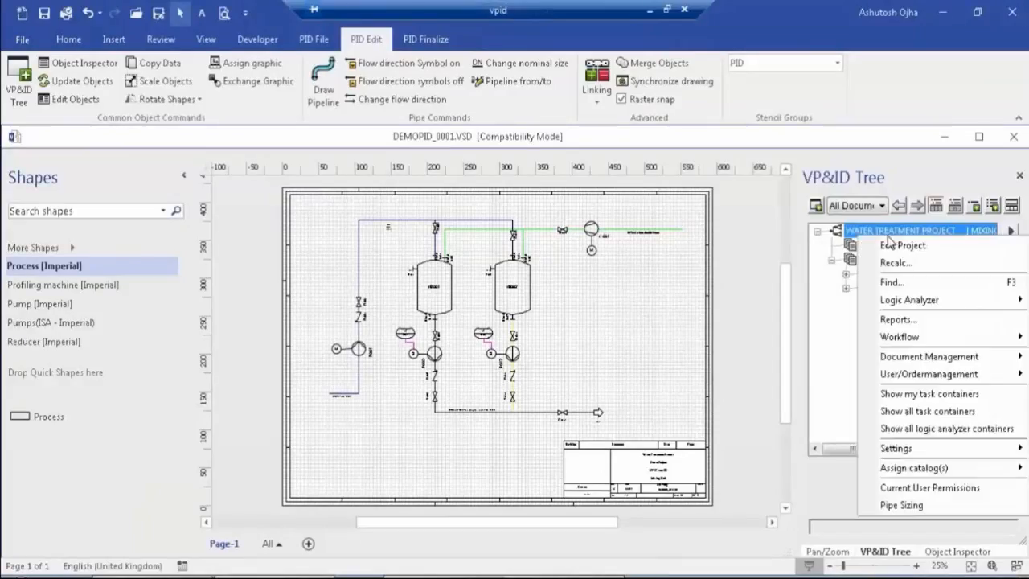
{"action": "left_click", "coordinate": [898, 320]}
{"action": "scroll", "coordinate": [779, 299], "scroll_direction": "down", "scroll_amount": 4}
{"action": "left_click_drag", "start_coordinate": [779, 299], "coordinate": [781, 239]}
{"action": "left_click", "coordinate": [662, 282]}
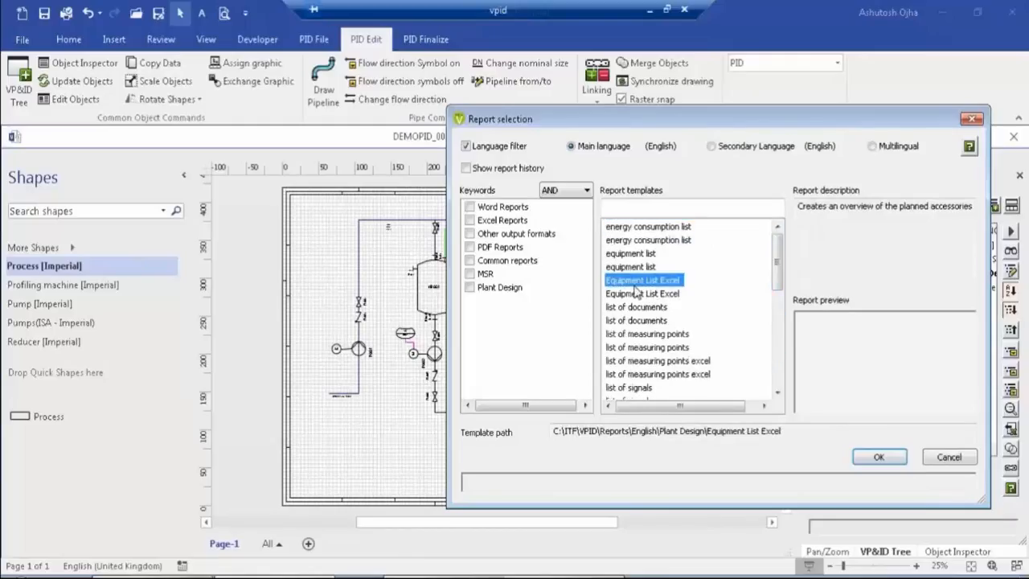
{"action": "left_click", "coordinate": [879, 457]}
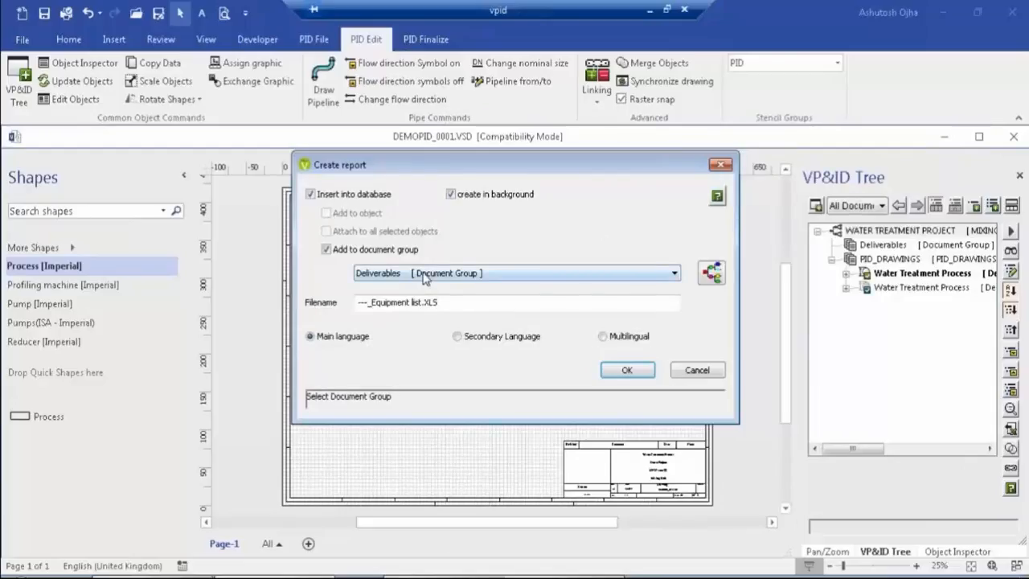
- Generate the report in the Deliverables document group as DEMO_VPID_Equipment list.XLS and close the workbook
{"action": "left_click", "coordinate": [644, 275]}
{"action": "left_click", "coordinate": [555, 299]}
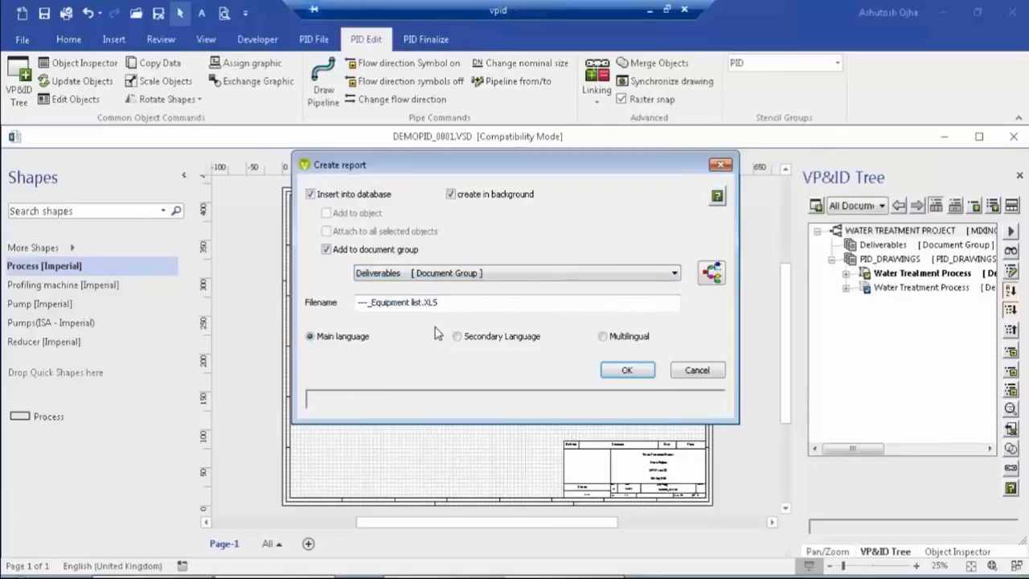
{"action": "left_click_drag", "start_coordinate": [369, 305], "coordinate": [298, 305]}
{"action": "type", "text": "DEMO_"}
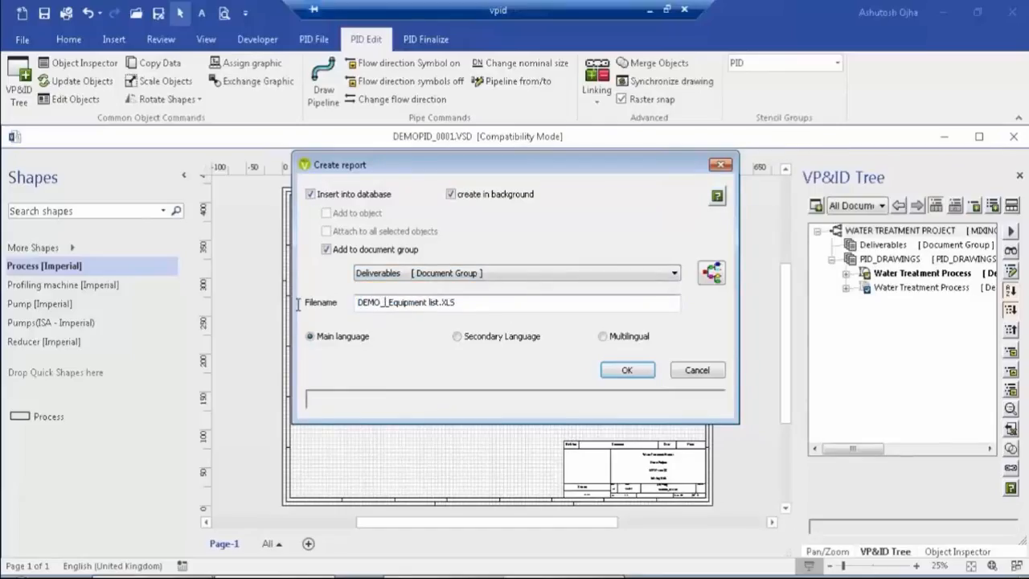
{"action": "type", "text": "VPID"}
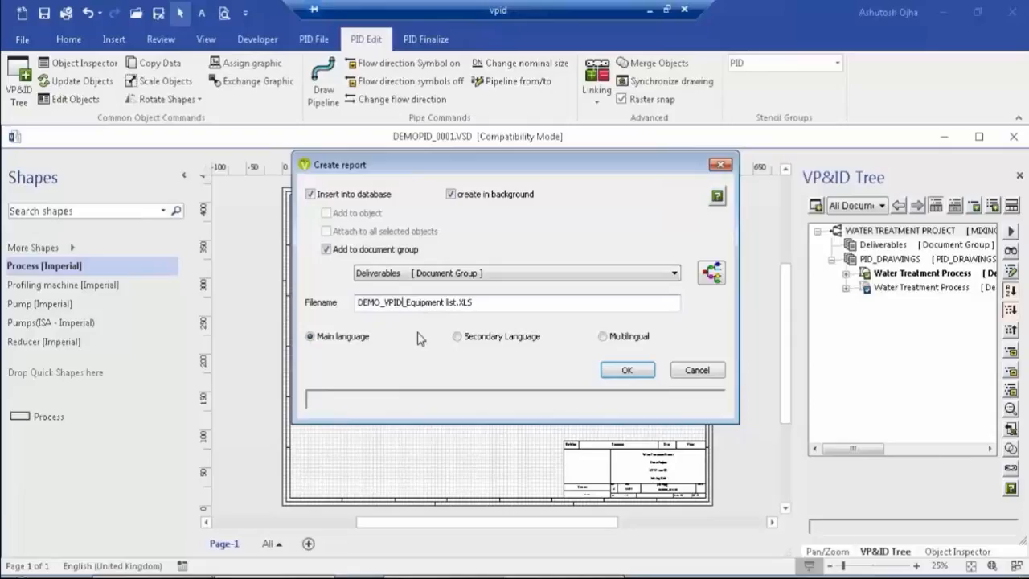
{"action": "left_click", "coordinate": [643, 372]}
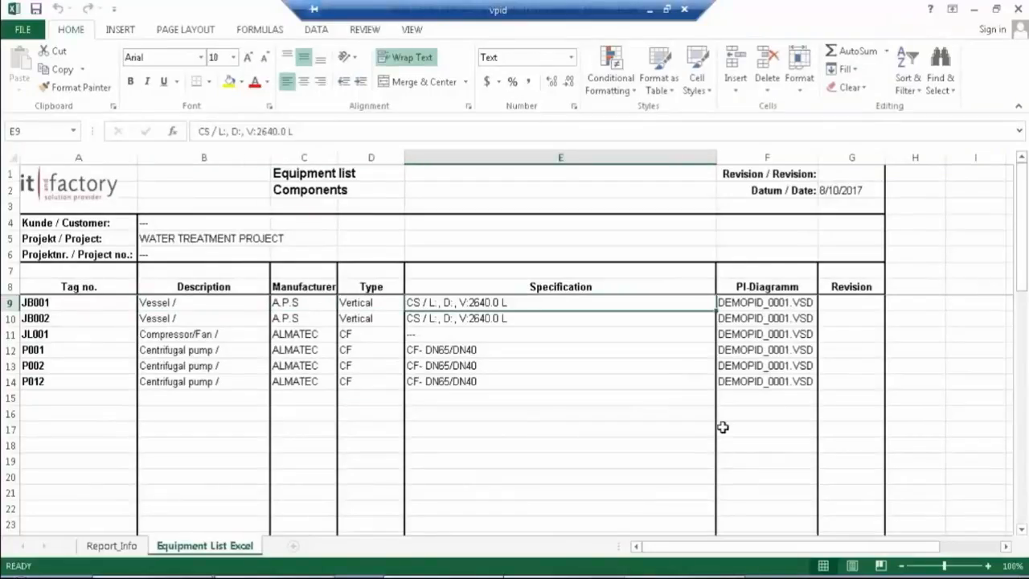
{"action": "left_click", "coordinate": [1020, 10]}
{"action": "left_click", "coordinate": [909, 259]}
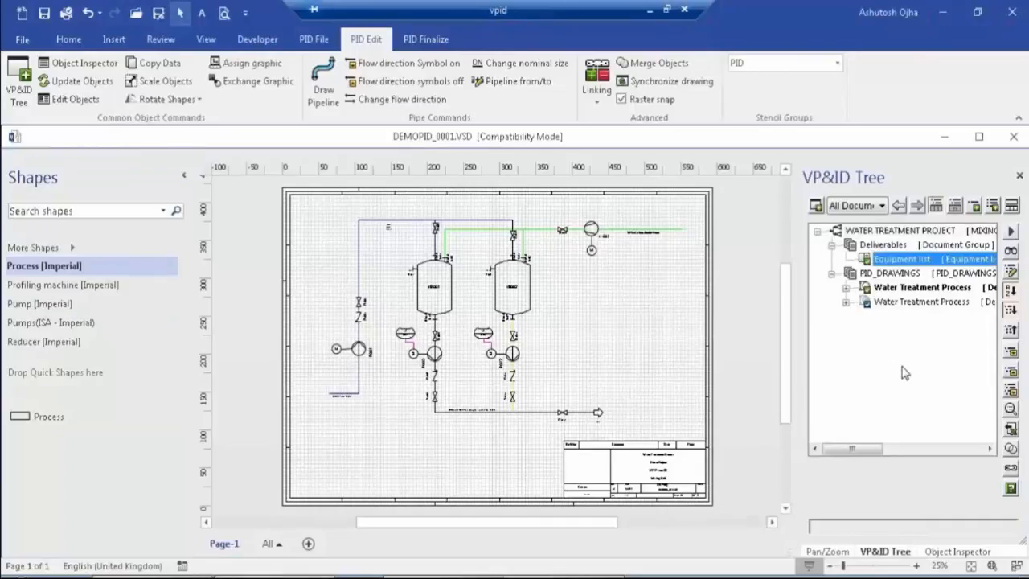
- Generate the project's Pipeline List Excel report in the Deliverables group, with DEMO and VPID at the start of its filename
{"action": "right_click", "coordinate": [904, 231]}
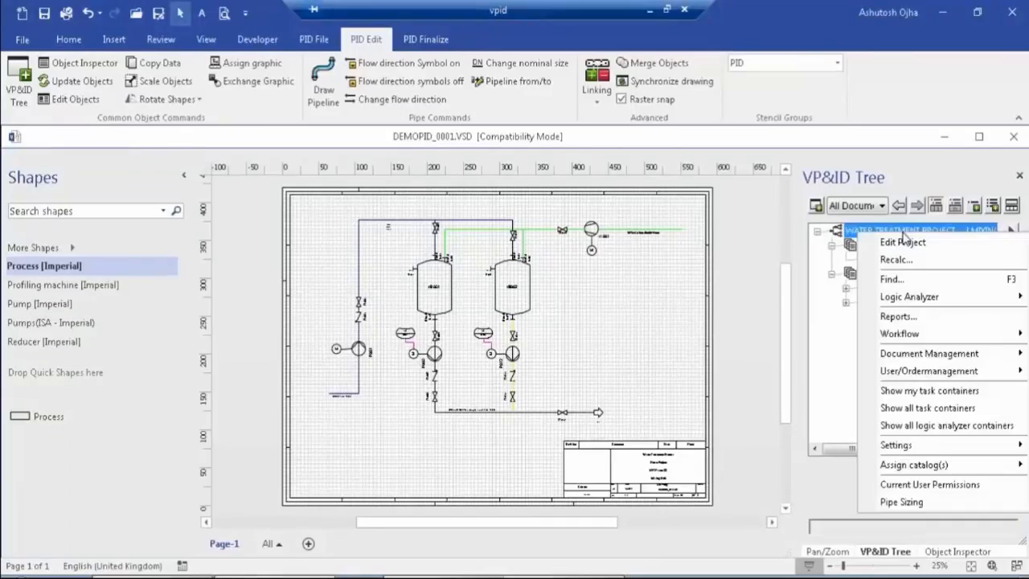
{"action": "left_click", "coordinate": [898, 316]}
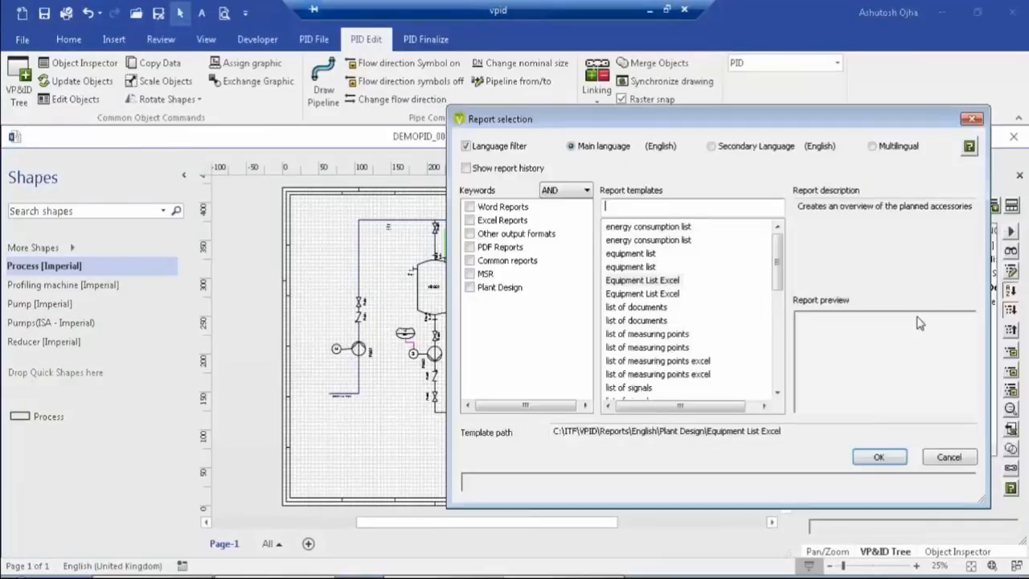
{"action": "left_click_drag", "start_coordinate": [777, 273], "coordinate": [788, 330]}
{"action": "left_click", "coordinate": [637, 347]}
{"action": "left_click", "coordinate": [885, 457]}
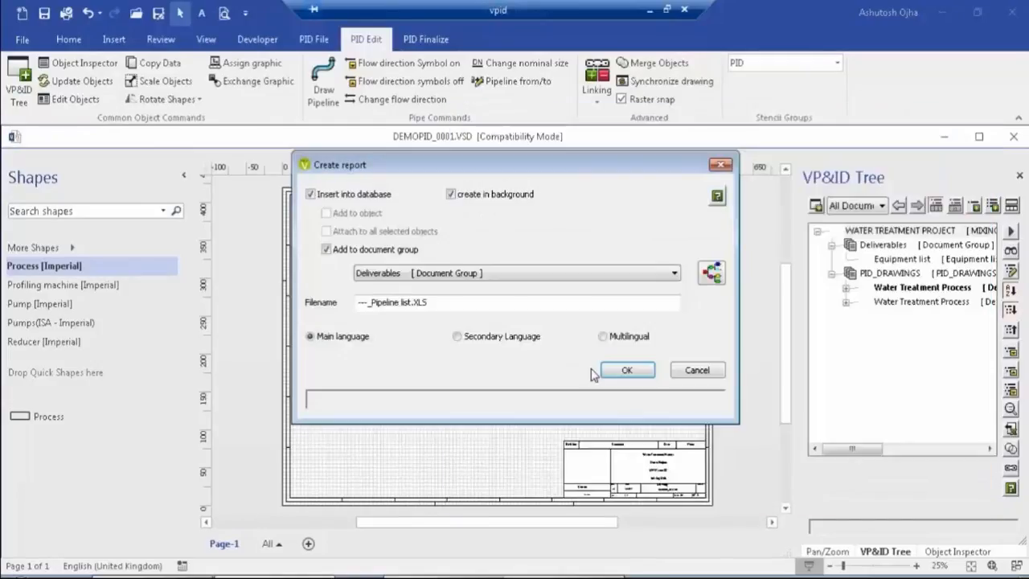
{"action": "type", "text": "DEMO"}
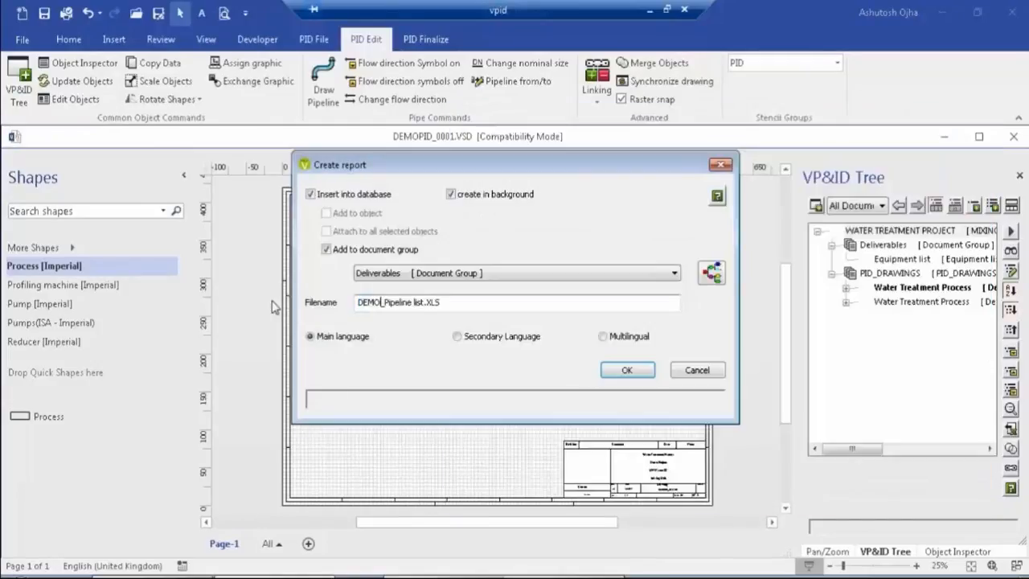
{"action": "type", "text": "VPID"}
{"action": "left_click", "coordinate": [625, 370]}
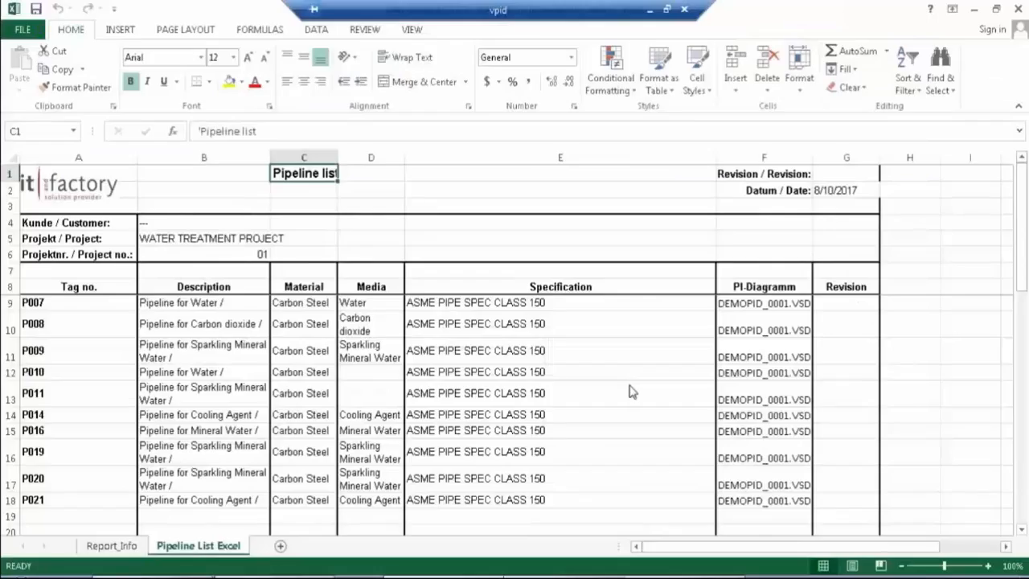
- Examine the pipeline list's tag numbers, descriptions, materials, media, specifications and P&ID references, and close the workbook
{"action": "left_click_drag", "start_coordinate": [93, 303], "coordinate": [80, 503]}
{"action": "left_click", "coordinate": [212, 392]}
{"action": "left_click", "coordinate": [237, 303]}
{"action": "left_click", "coordinate": [319, 301]}
{"action": "left_click", "coordinate": [350, 303]}
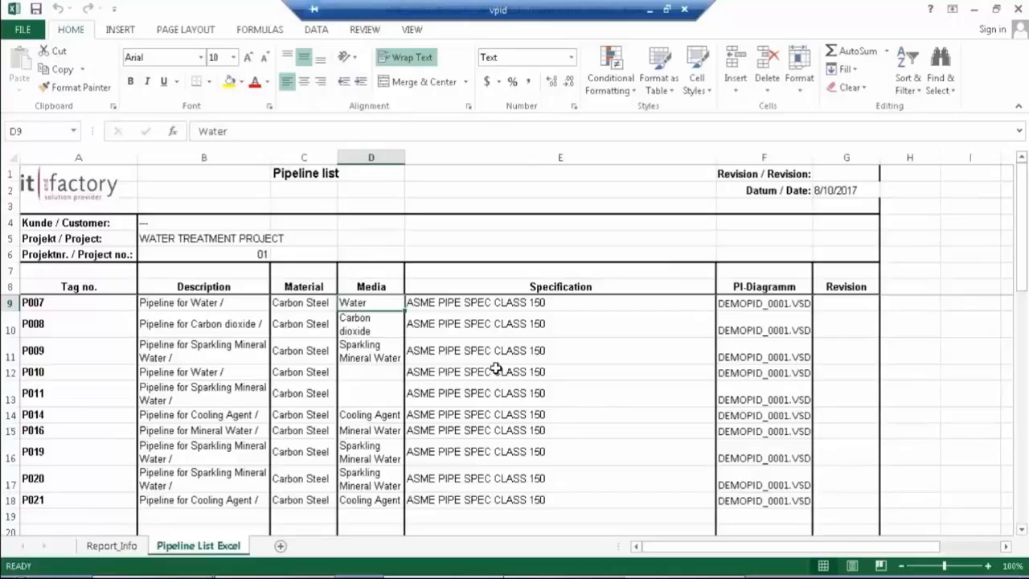
{"action": "left_click_drag", "start_coordinate": [533, 306], "coordinate": [545, 322]}
{"action": "left_click", "coordinate": [761, 356]}
{"action": "left_click", "coordinate": [547, 372]}
{"action": "left_click", "coordinate": [1019, 8]}
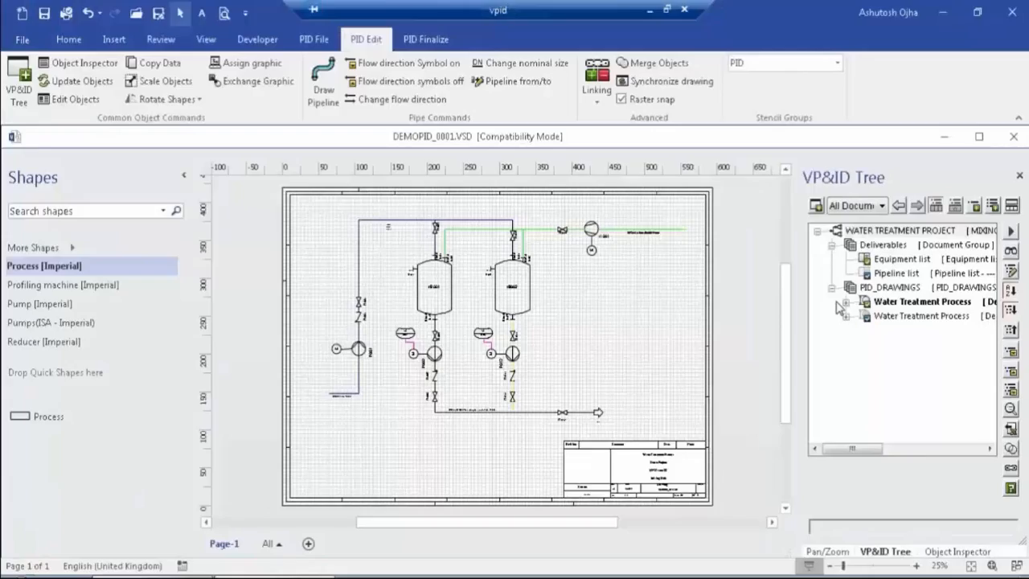
- Choose the Valve List Excel report template for the water treatment project
{"action": "left_click", "coordinate": [899, 245]}
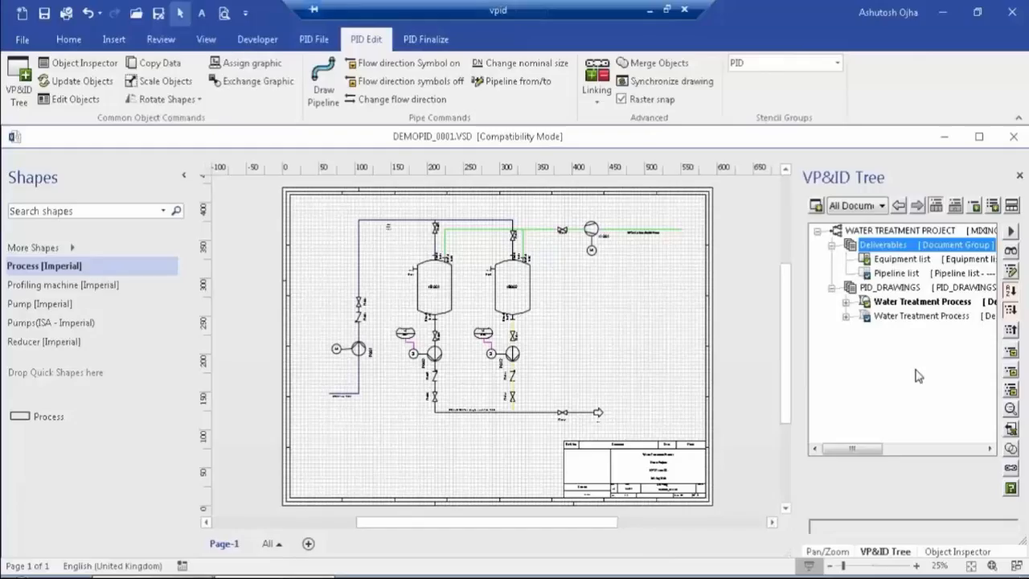
{"action": "right_click", "coordinate": [858, 230]}
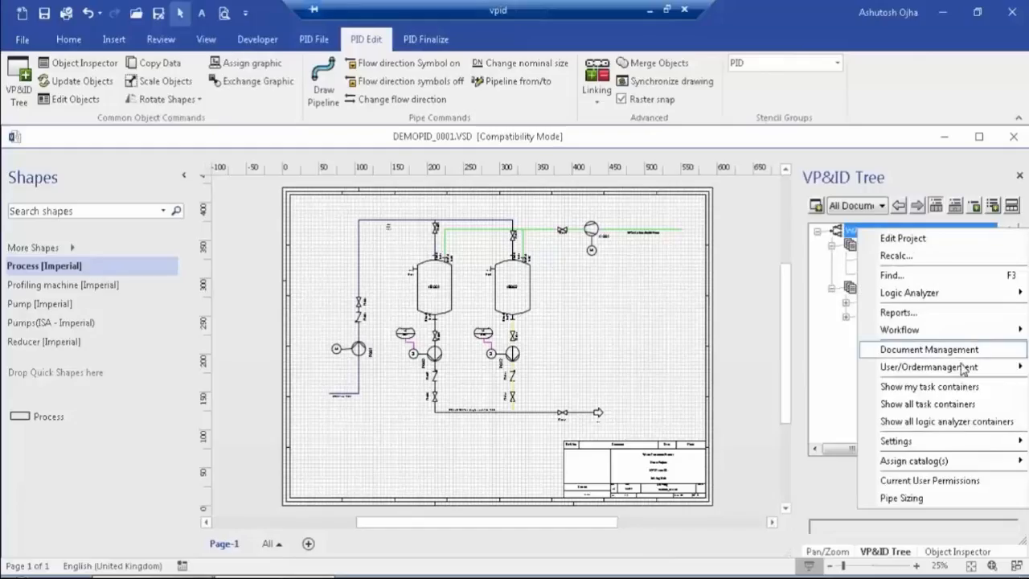
{"action": "left_click", "coordinate": [926, 318]}
{"action": "left_click_drag", "start_coordinate": [777, 305], "coordinate": [781, 352]}
{"action": "left_click", "coordinate": [650, 321]}
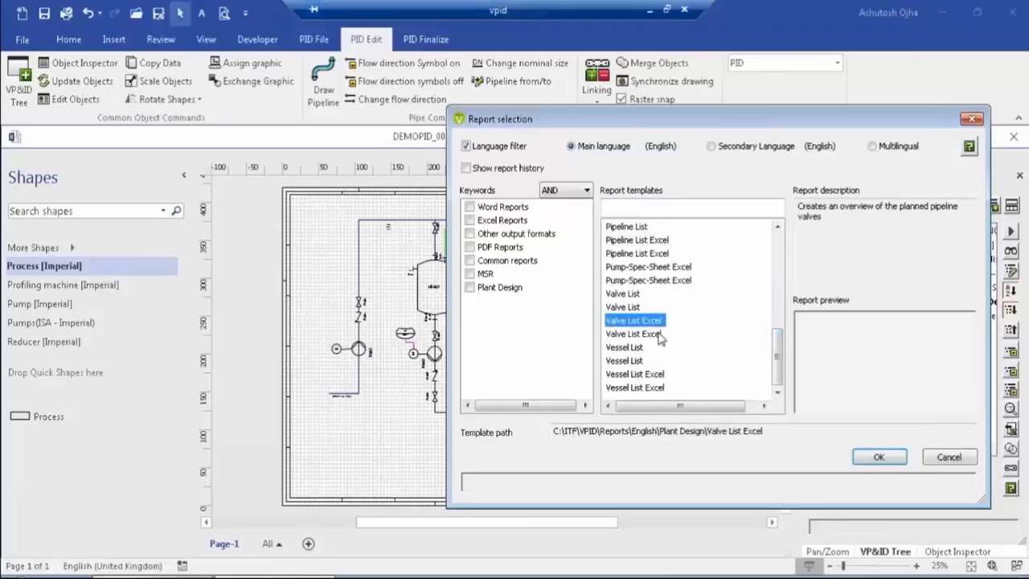
{"action": "left_click", "coordinate": [879, 457]}
- Generate the valve report in the Deliverables document group as DEMO_VPID_Valve list.XLS
{"action": "type", "text": "DEMO_VPOD_Valve list.XLS"}
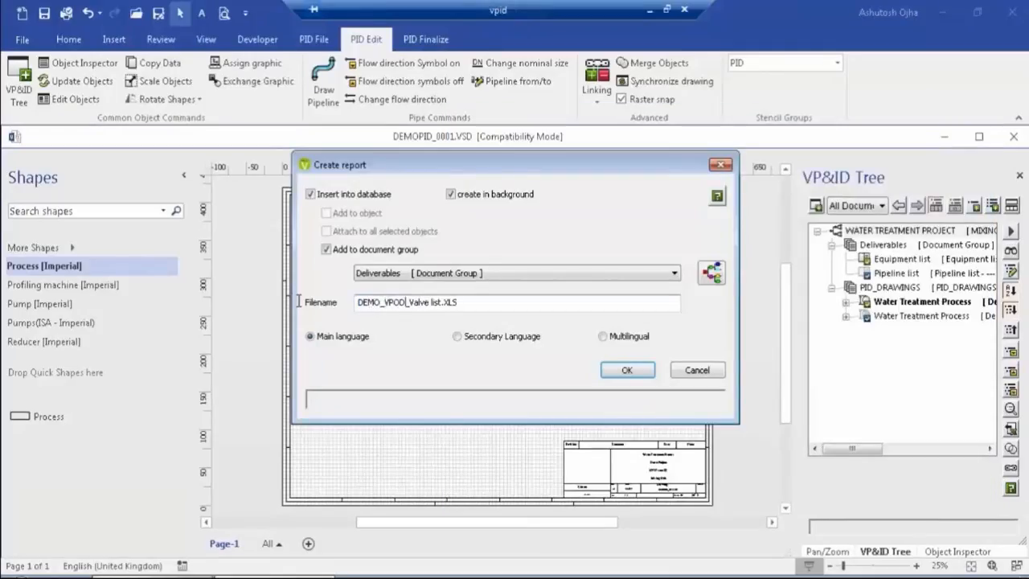
{"action": "key", "text": "BackSpace"}
{"action": "key", "text": "BackSpace"}
{"action": "type", "text": "ID"}
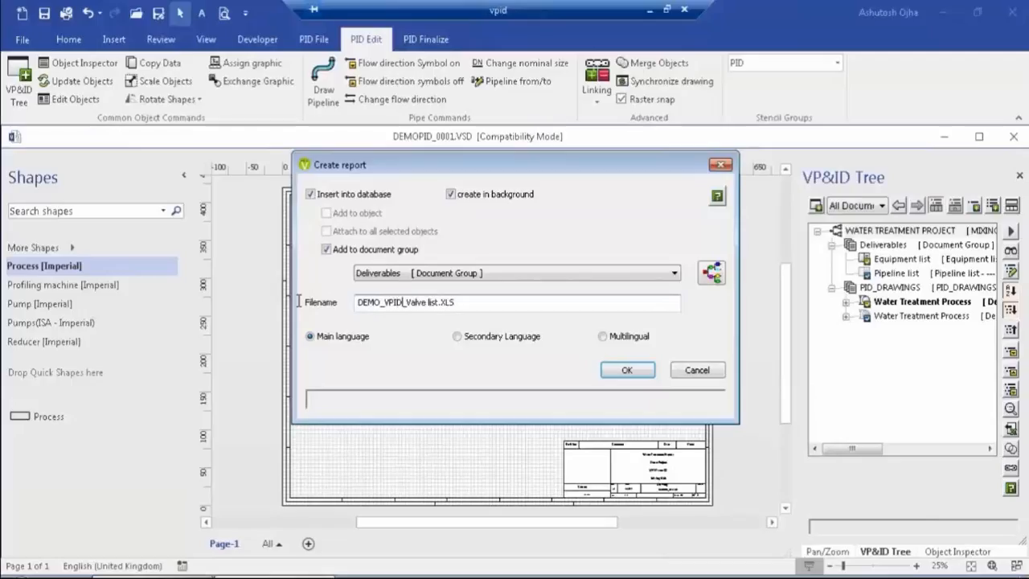
{"action": "left_click", "coordinate": [627, 371]}
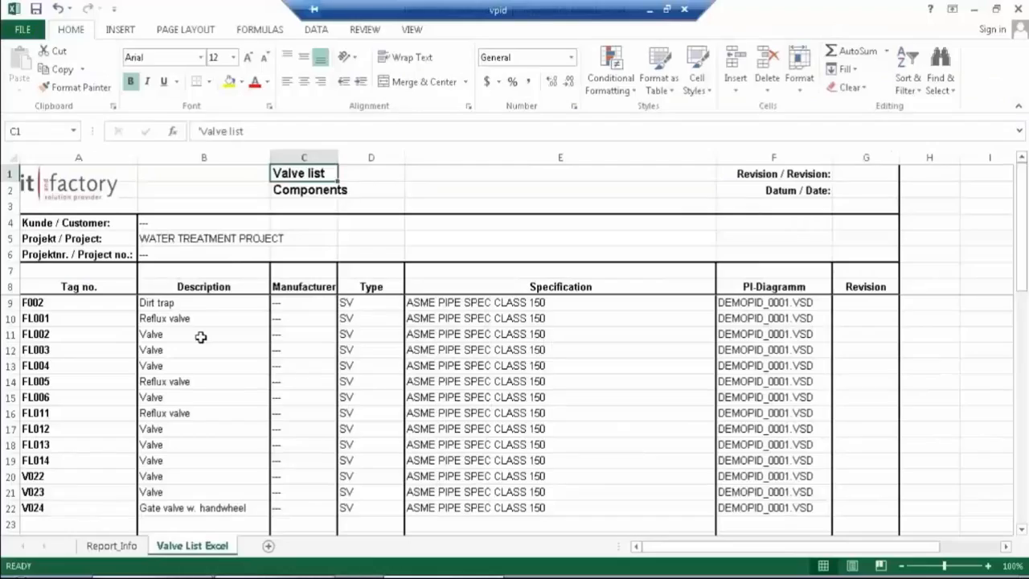
- Examine the tag numbers and descriptions in the generated valve list, and close the workbook
{"action": "left_click", "coordinate": [76, 288]}
{"action": "left_click_drag", "start_coordinate": [83, 431], "coordinate": [81, 508]}
{"action": "left_click", "coordinate": [204, 285]}
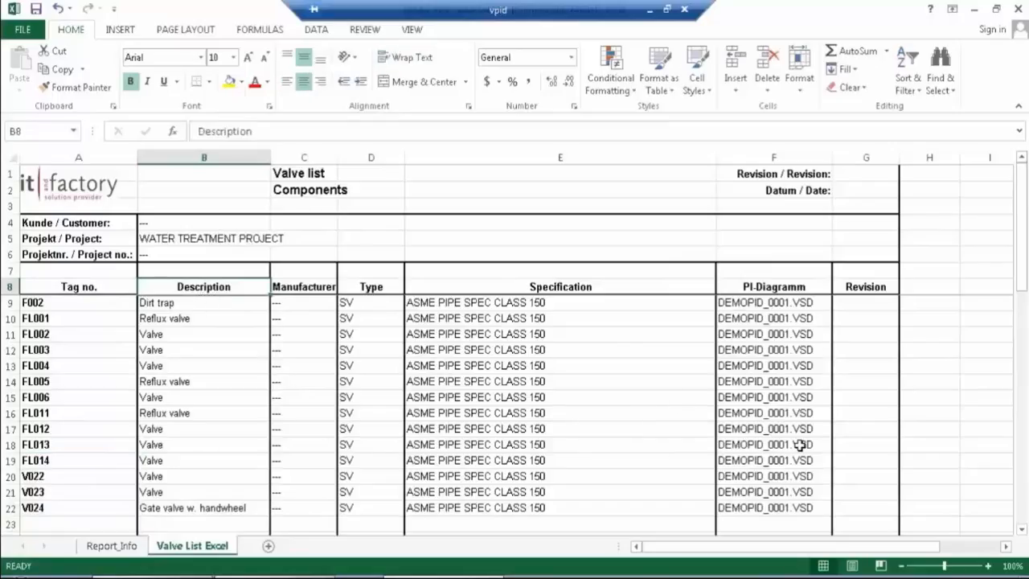
{"action": "left_click", "coordinate": [1019, 9]}
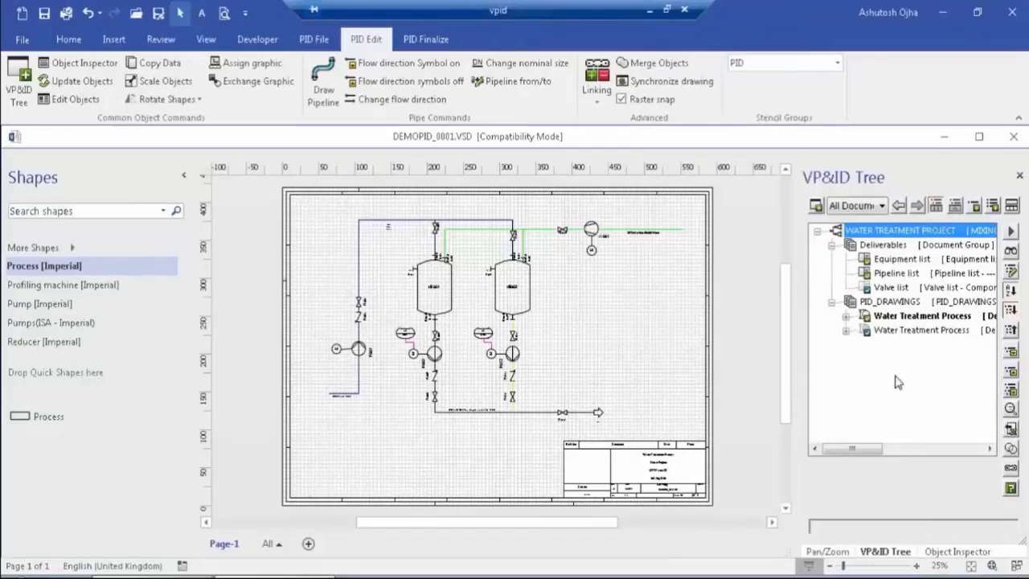
- Open the Valve list document from the Deliverables group, check its Manufacturer column for rows 9 to 22, and close the workbook
{"action": "key", "text": "Down"}
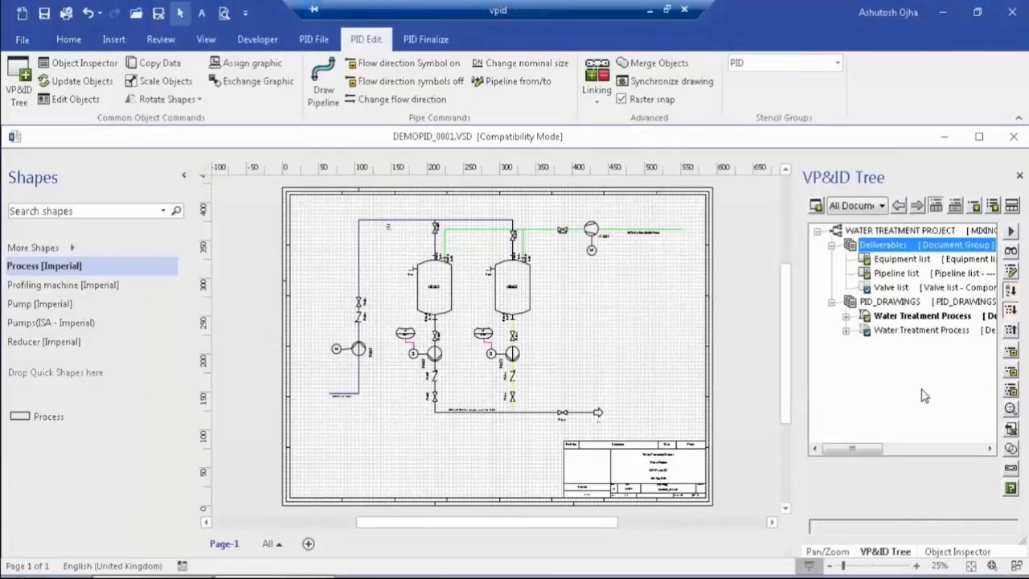
{"action": "right_click", "coordinate": [904, 288]}
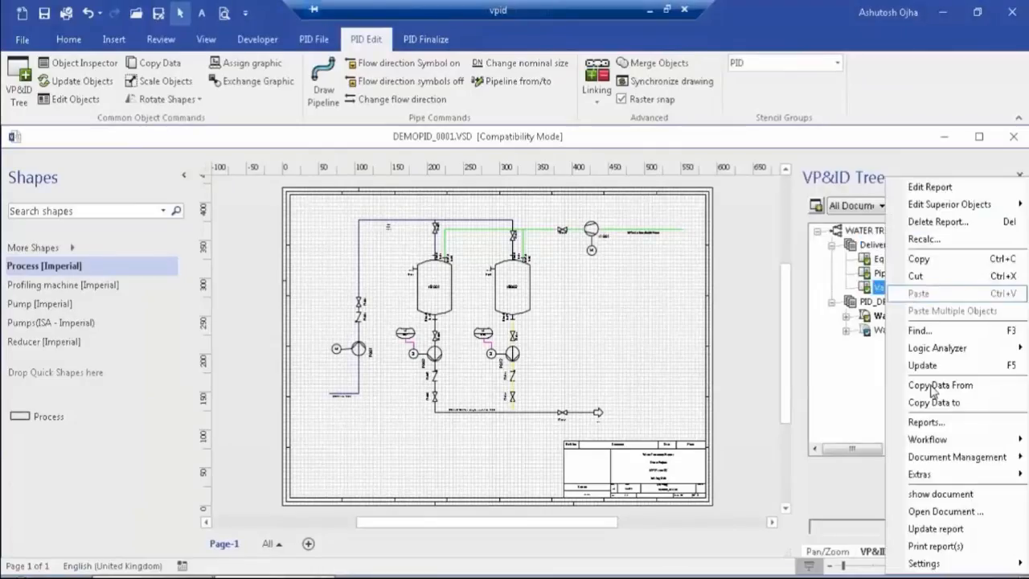
{"action": "left_click", "coordinate": [945, 512]}
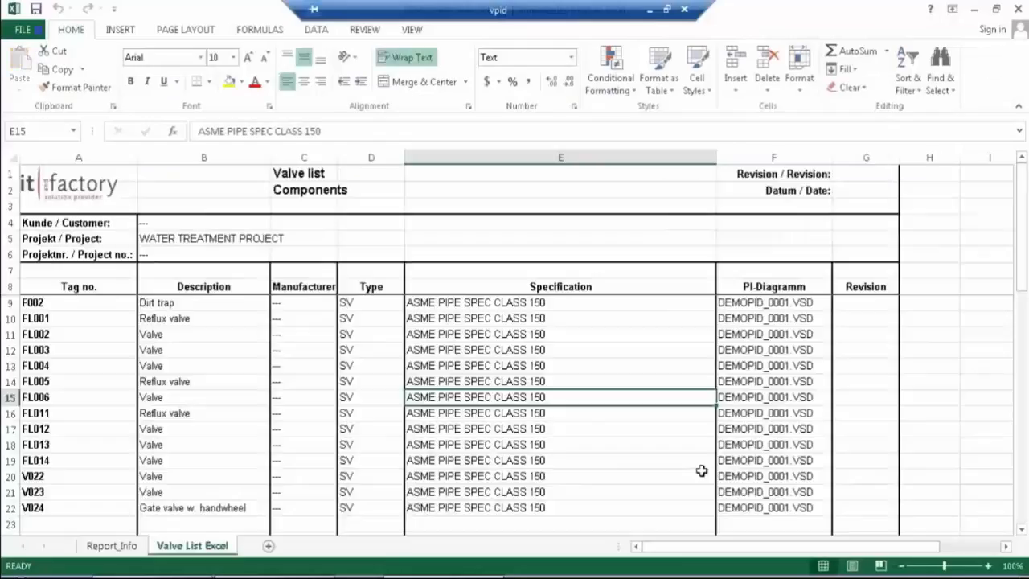
{"action": "left_click_drag", "start_coordinate": [305, 299], "coordinate": [291, 505]}
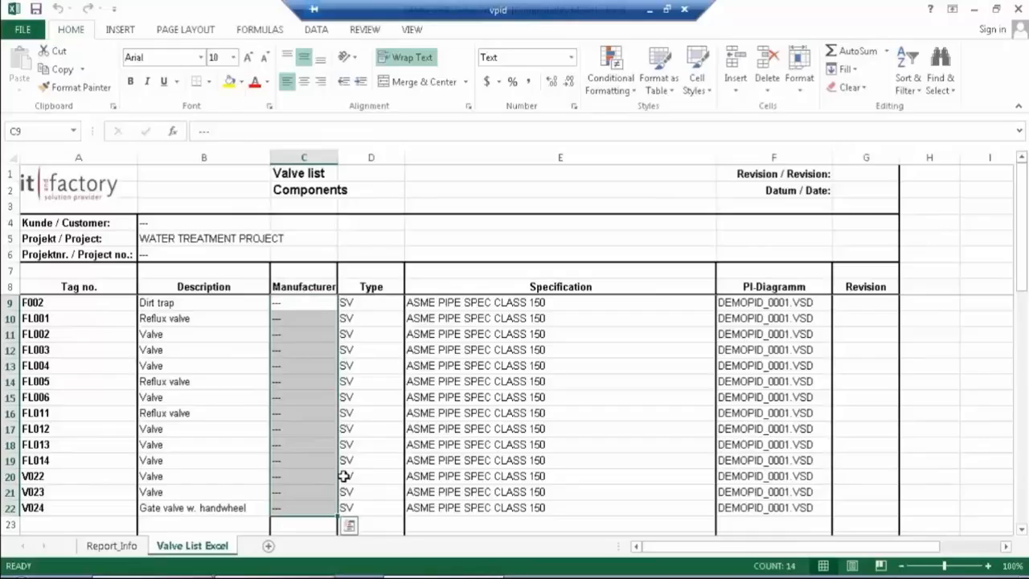
{"action": "left_click", "coordinate": [1018, 9]}
- List all objects of the P&ID except the title block in the object table and filter the object class to PHI-PVLS
{"action": "left_click_drag", "start_coordinate": [665, 420], "coordinate": [418, 296]}
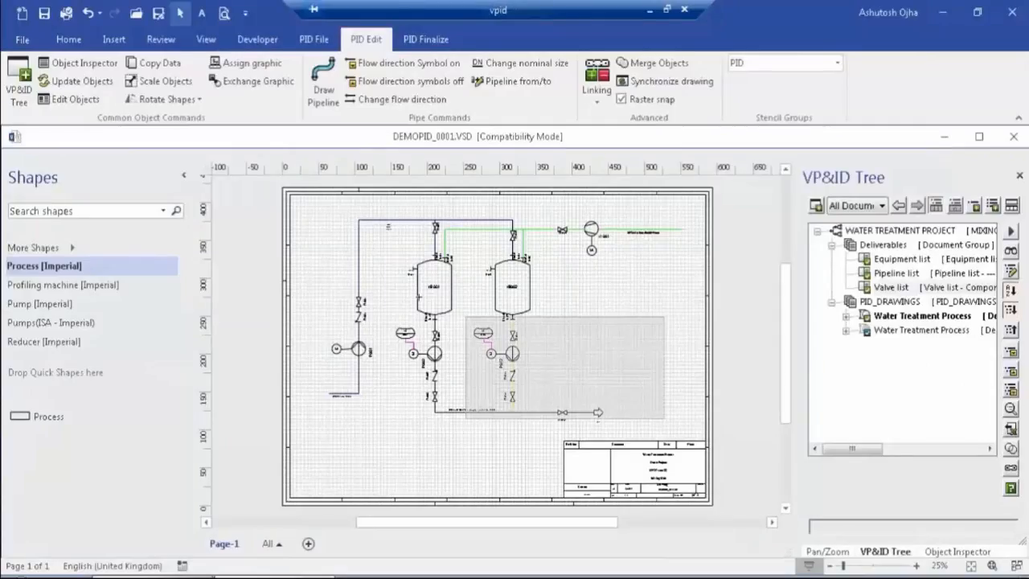
{"action": "mouse_move", "coordinate": [466, 316]}
{"action": "left_mouse_down"}
{"action": "mouse_move", "coordinate": [327, 229]}
{"action": "mouse_move", "coordinate": [312, 206]}
{"action": "left_mouse_up"}
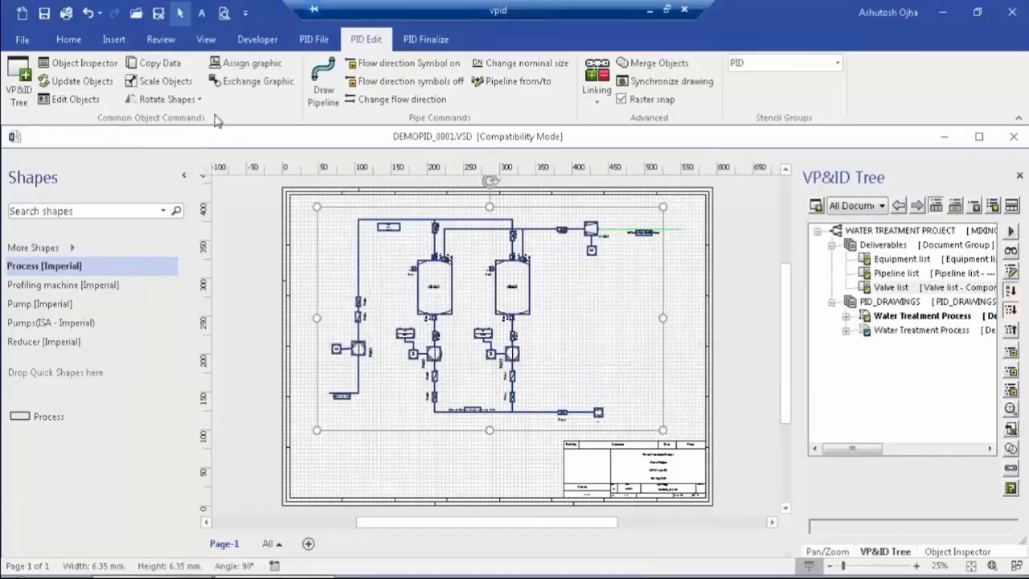
{"action": "left_click", "coordinate": [75, 100]}
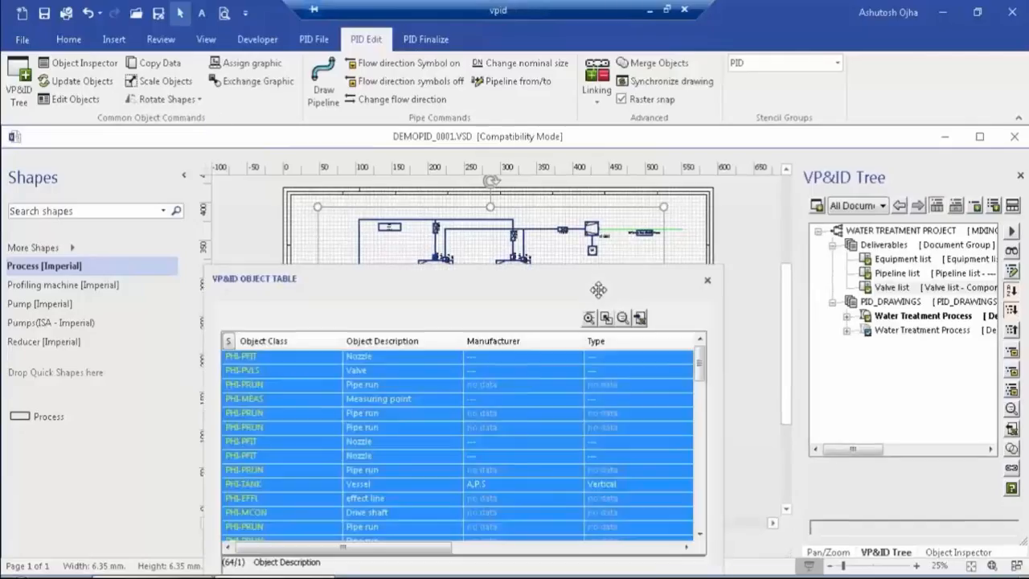
{"action": "left_click", "coordinate": [334, 341]}
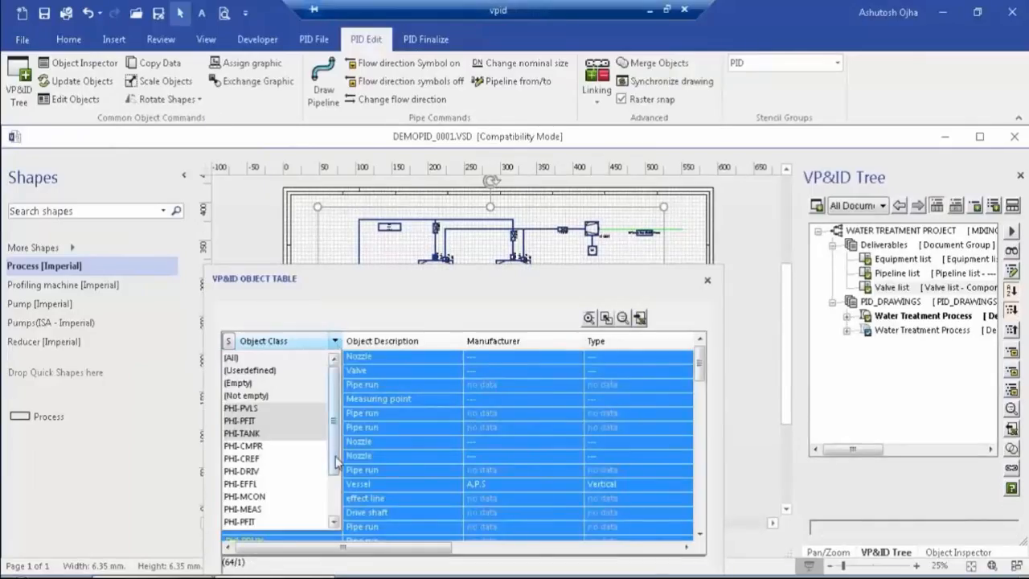
{"action": "left_click", "coordinate": [334, 505]}
{"action": "left_click", "coordinate": [269, 519]}
- Fill the Manufacturer property of all filtered valves with EMERSON and close the object table
{"action": "right_click", "coordinate": [507, 342]}
{"action": "left_click", "coordinate": [563, 271]}
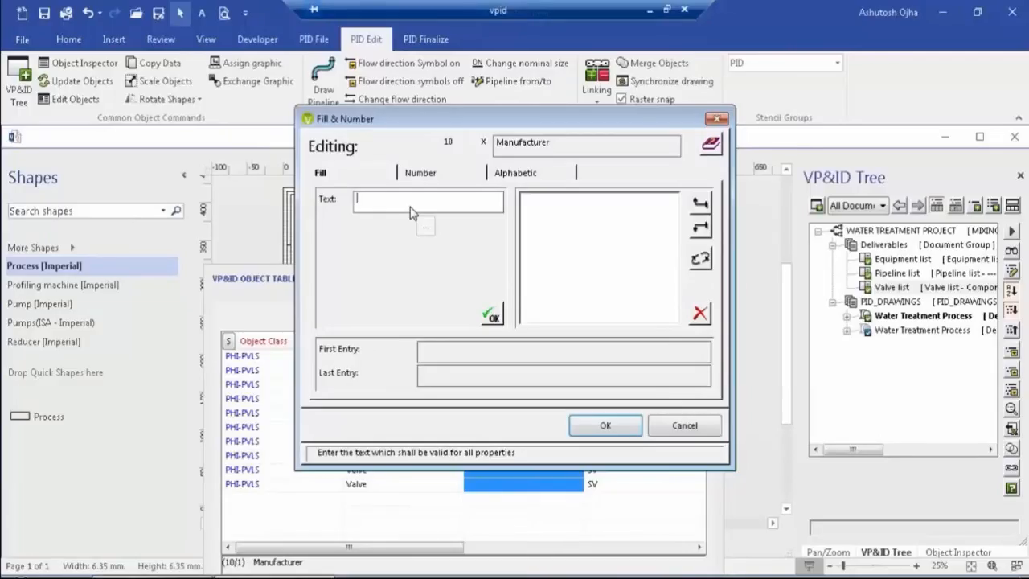
{"action": "type", "text": "EMERSON"}
{"action": "left_click", "coordinate": [491, 315]}
{"action": "left_click", "coordinate": [616, 435]}
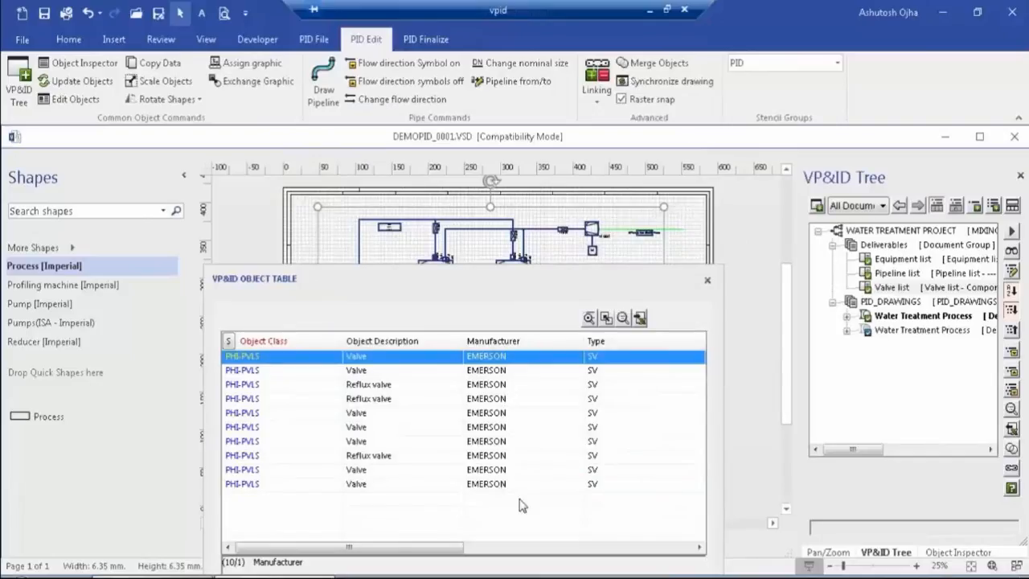
{"action": "left_click", "coordinate": [709, 281]}
- Check the manufacturer in the data of valves FL005 and FL006, and return to the whole-page view
{"action": "scroll", "coordinate": [415, 394], "scroll_direction": "up", "scroll_amount": 5}
{"action": "double_click", "coordinate": [498, 349]}
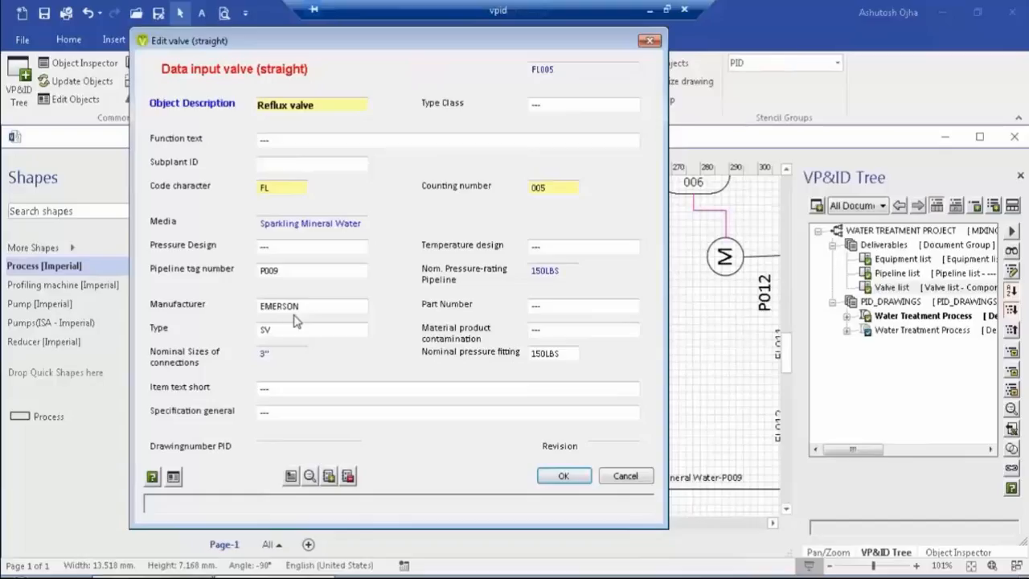
{"action": "left_click", "coordinate": [609, 479]}
{"action": "double_click", "coordinate": [500, 427]}
{"action": "left_click", "coordinate": [627, 480]}
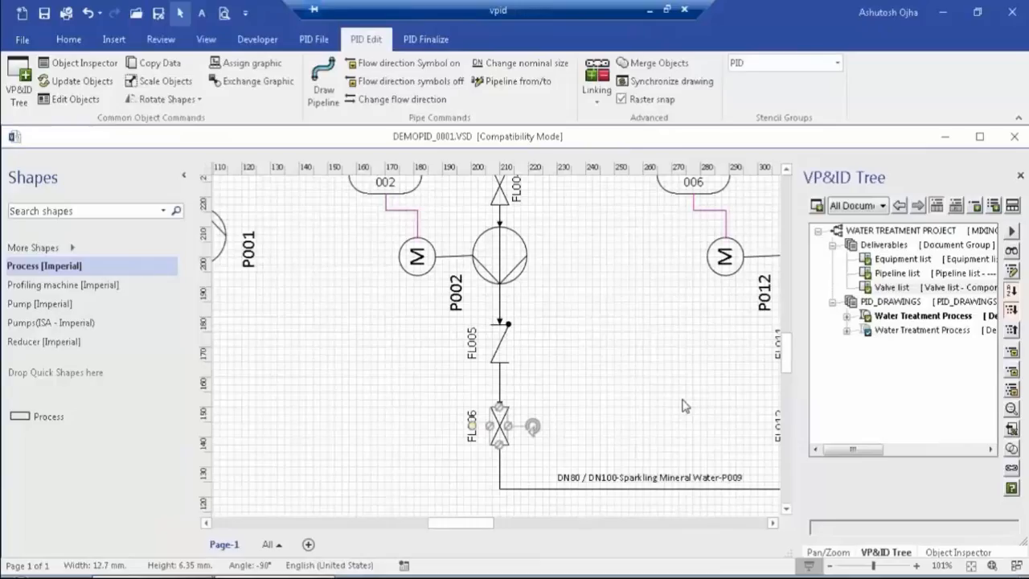
{"action": "left_click", "coordinate": [683, 406]}
{"action": "left_click", "coordinate": [969, 567]}
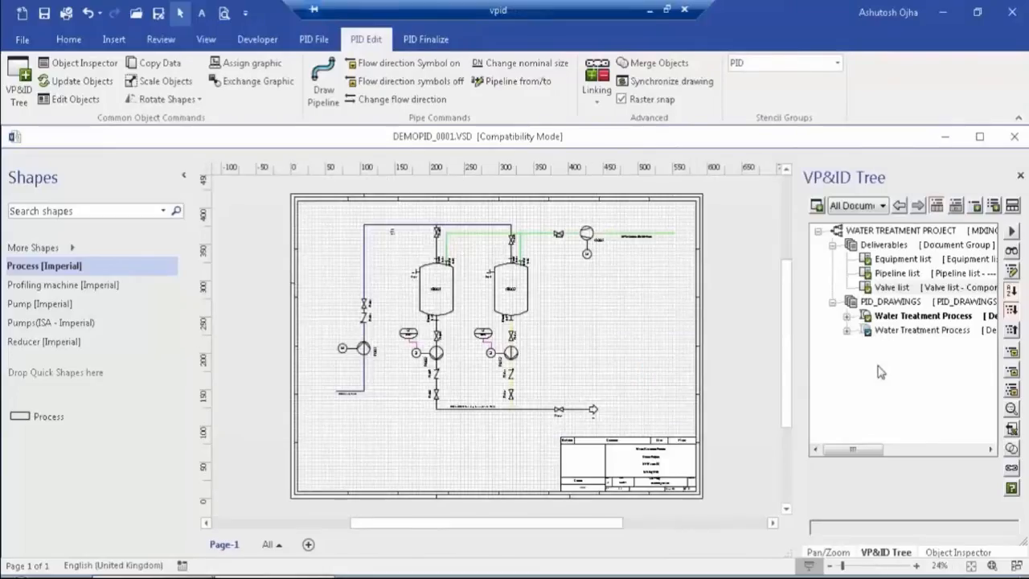
- Update the Valve list report as revision A with the revision text "Manufacturer value updated"
{"action": "left_click_drag", "start_coordinate": [889, 288], "coordinate": [880, 290]}
{"action": "right_click", "coordinate": [880, 288]}
{"action": "left_click", "coordinate": [935, 529]}
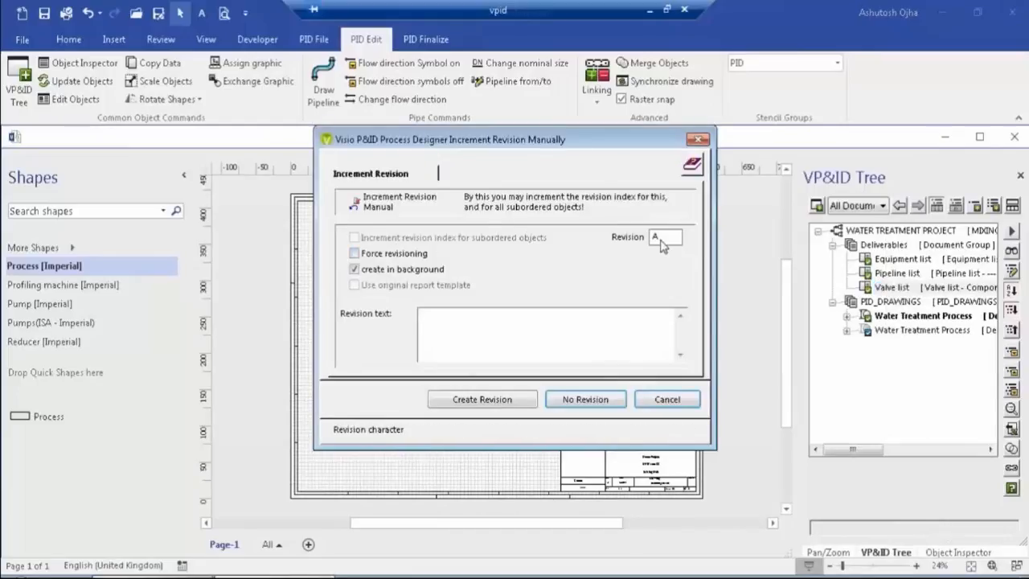
{"action": "left_click_drag", "start_coordinate": [563, 139], "coordinate": [533, 136]}
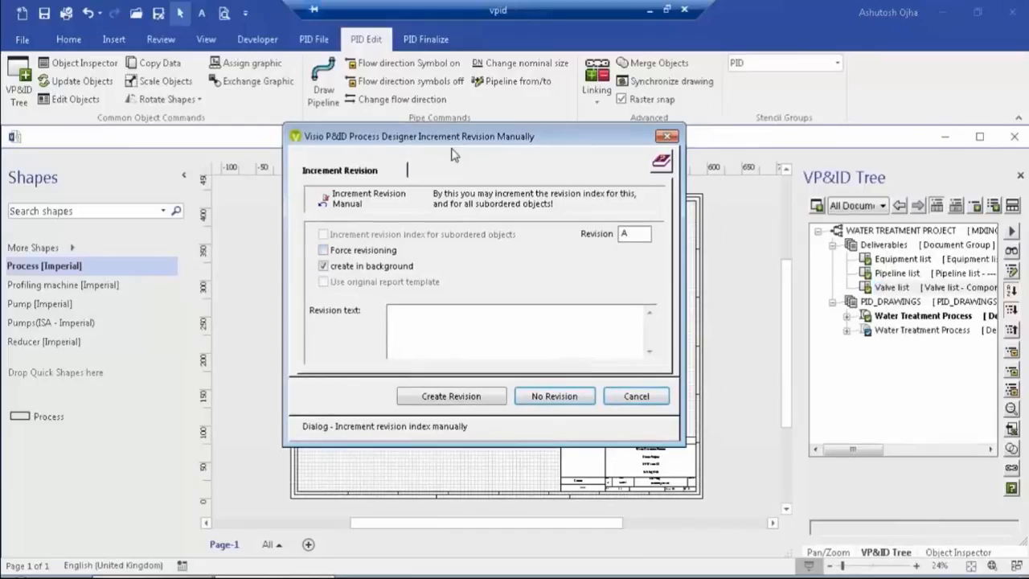
{"action": "left_click", "coordinate": [633, 234]}
{"action": "left_click", "coordinate": [527, 342]}
{"action": "type", "text": "Manufacture"}
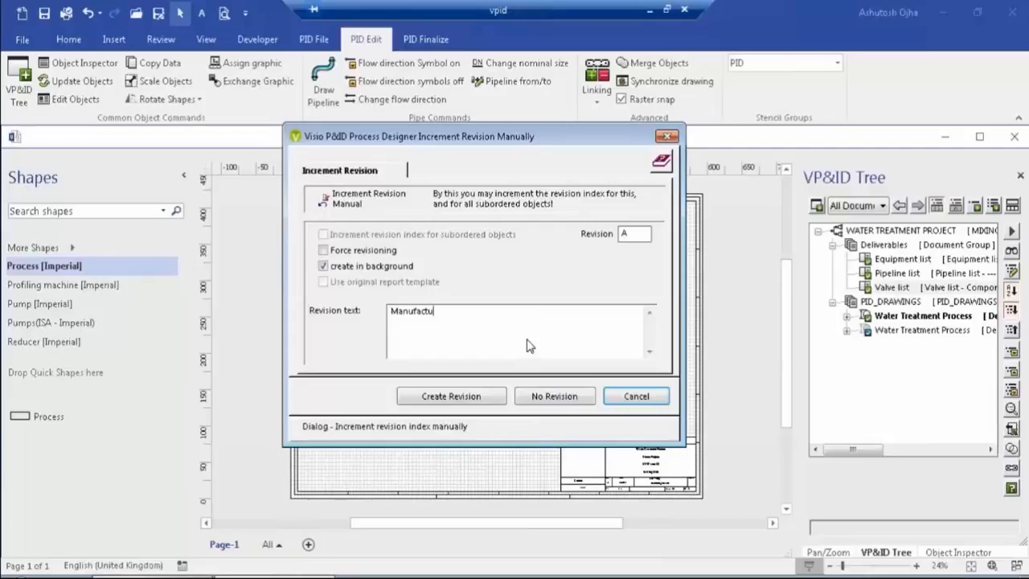
{"action": "type", "text": "r value updated"}
{"action": "left_click", "coordinate": [474, 397]}
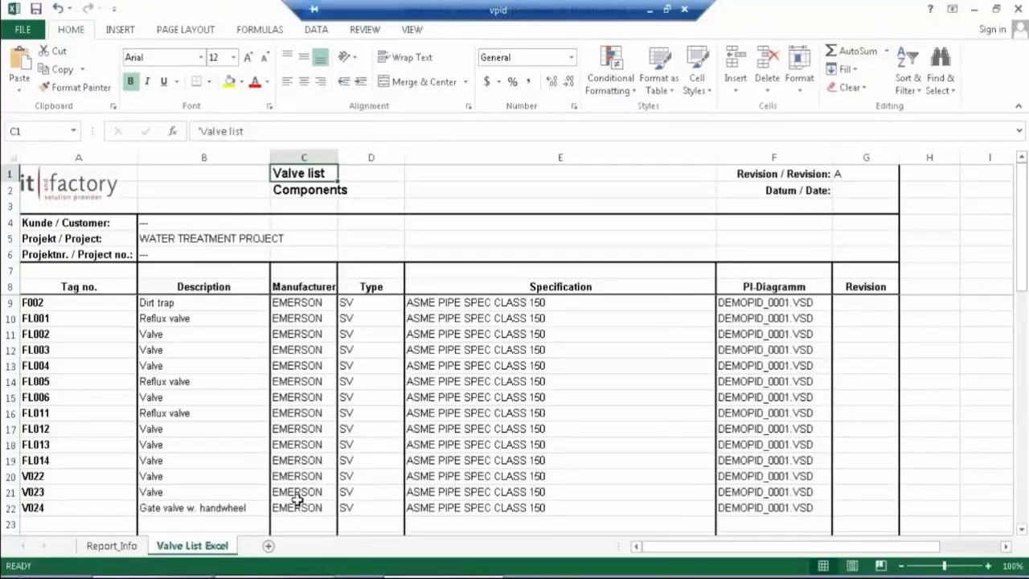
- Check the revision index in the valve list header, close the workbook, and inspect the Valve list's Document Revision entry in the project tree
{"action": "left_click", "coordinate": [841, 175]}
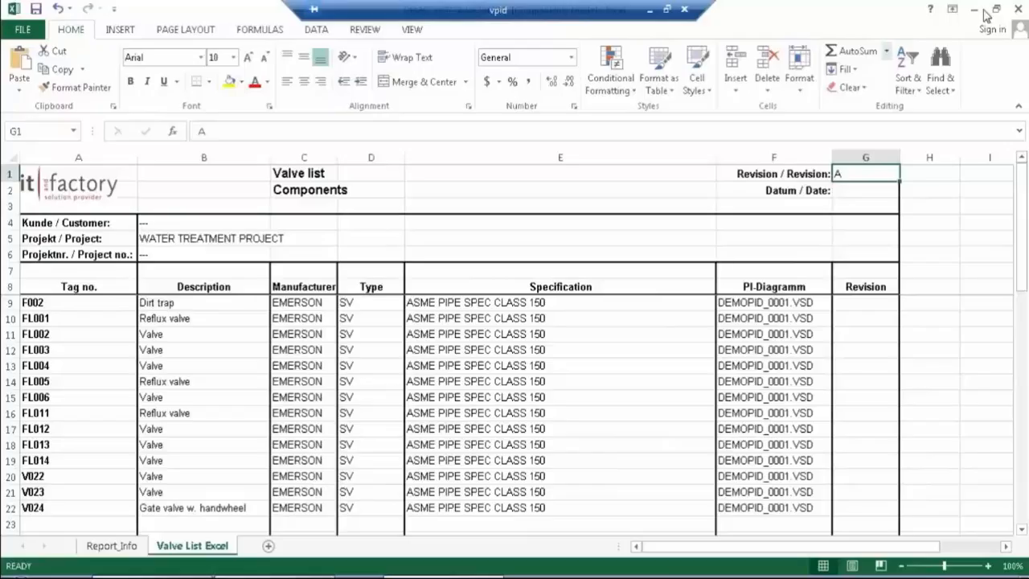
{"action": "left_click", "coordinate": [1017, 8]}
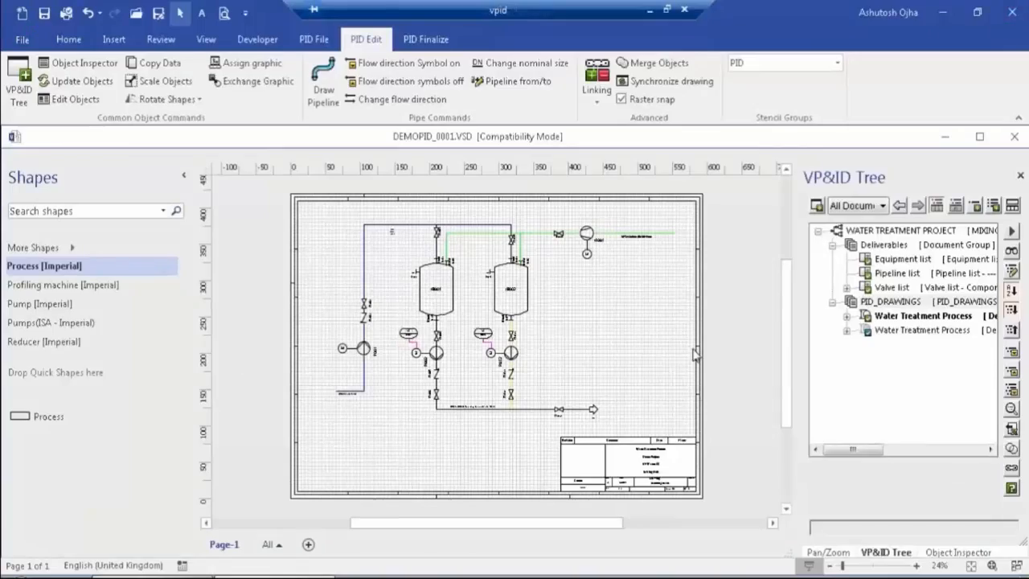
{"action": "left_click", "coordinate": [891, 287]}
{"action": "left_click", "coordinate": [874, 210]}
{"action": "left_click", "coordinate": [901, 272]}
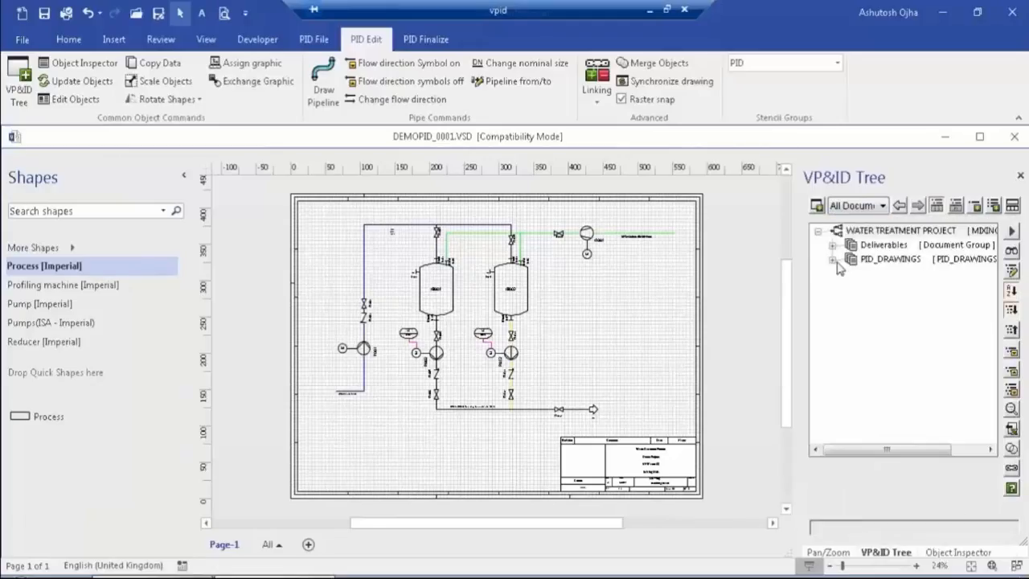
{"action": "left_click", "coordinate": [833, 245]}
{"action": "left_click", "coordinate": [847, 288]}
{"action": "left_click", "coordinate": [904, 303]}
{"action": "mouse_move", "coordinate": [852, 449]}
{"action": "left_mouse_down"}
{"action": "mouse_move", "coordinate": [905, 452]}
{"action": "mouse_move", "coordinate": [852, 452]}
{"action": "left_mouse_up"}
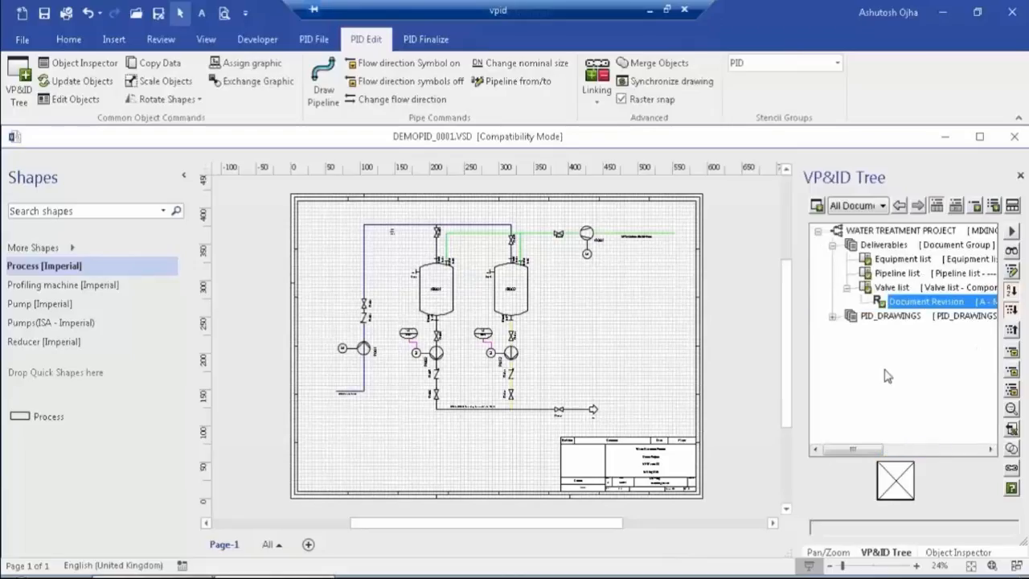
- Generate a revision table above the drawing's title block for revision 0, described as Initial Revision, with 4 revision lines
{"action": "left_click", "coordinate": [424, 42]}
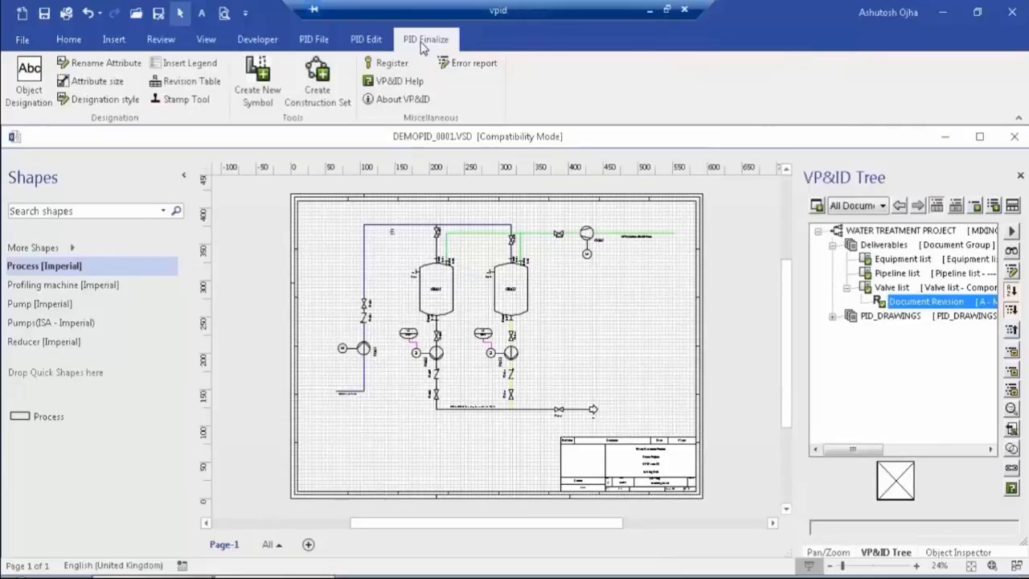
{"action": "left_click", "coordinate": [189, 82]}
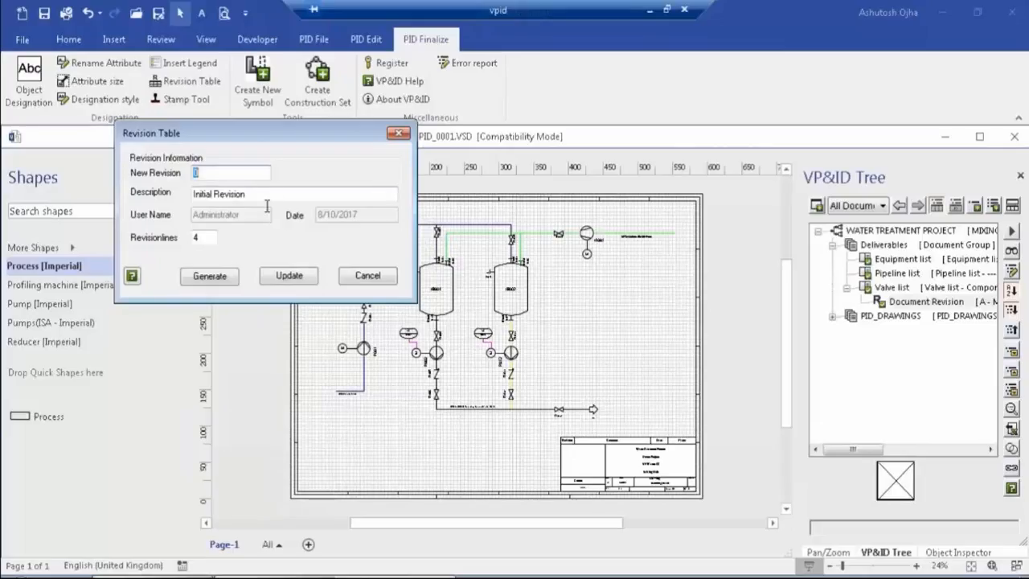
{"action": "left_click", "coordinate": [216, 279]}
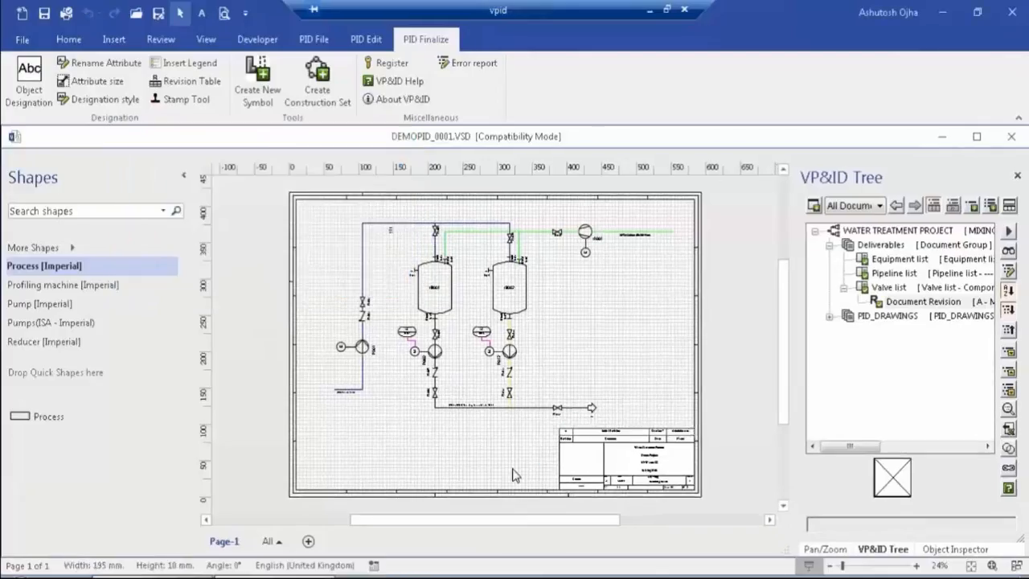
{"action": "scroll", "coordinate": [635, 462], "scroll_direction": "up", "scroll_amount": 5}
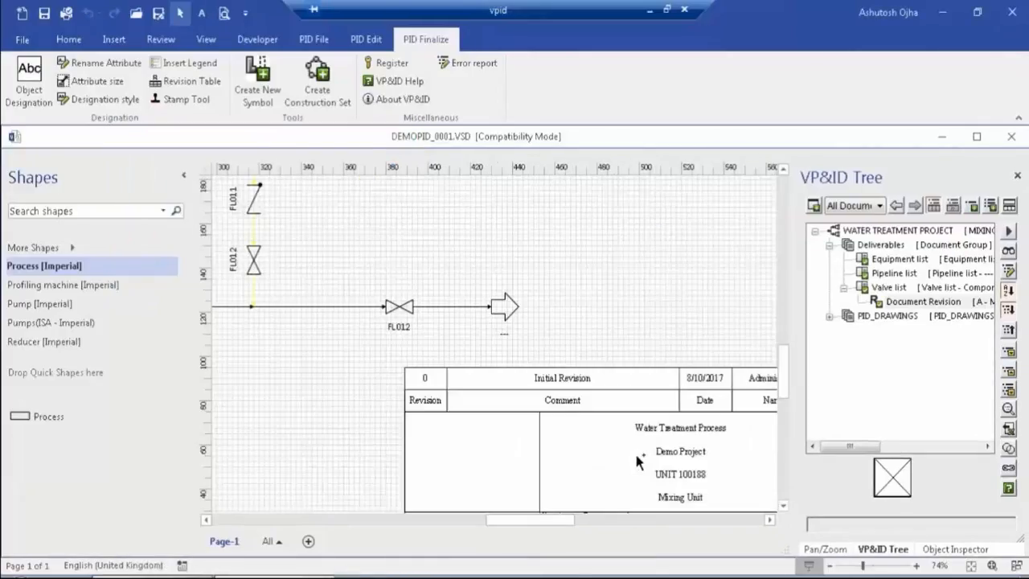
{"action": "left_click_drag", "start_coordinate": [567, 520], "coordinate": [575, 520]}
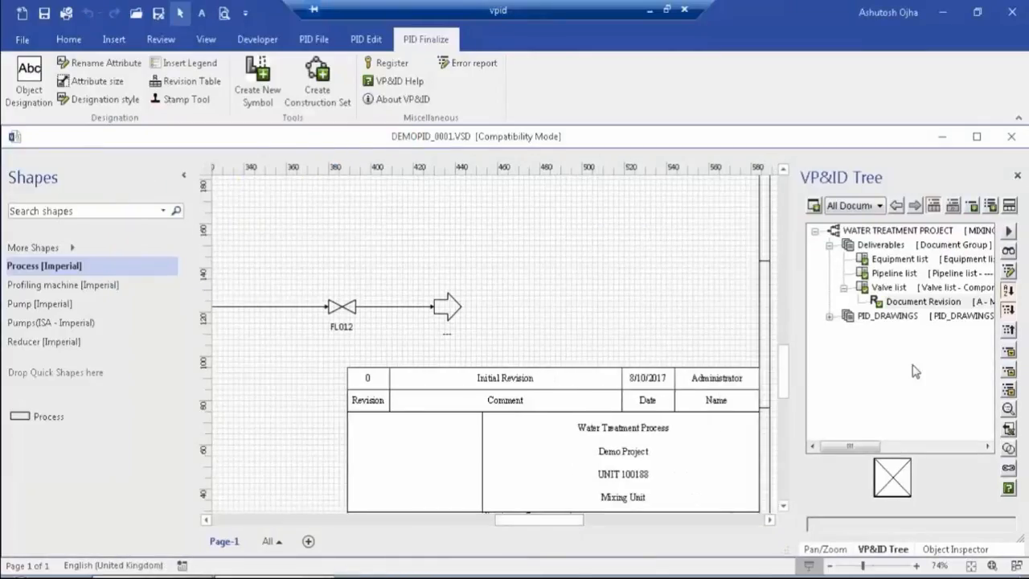
- Inspect the revision entry under the first Water Treatment Process drawing in PID_DRAWINGS, and return to the whole-page view
{"action": "left_click", "coordinate": [830, 316]}
{"action": "left_click", "coordinate": [844, 331]}
{"action": "left_click", "coordinate": [897, 344]}
{"action": "mouse_move", "coordinate": [868, 447]}
{"action": "left_mouse_down"}
{"action": "mouse_move", "coordinate": [895, 455]}
{"action": "mouse_move", "coordinate": [874, 454]}
{"action": "left_mouse_up"}
{"action": "left_click", "coordinate": [614, 310]}
{"action": "left_click", "coordinate": [971, 566]}
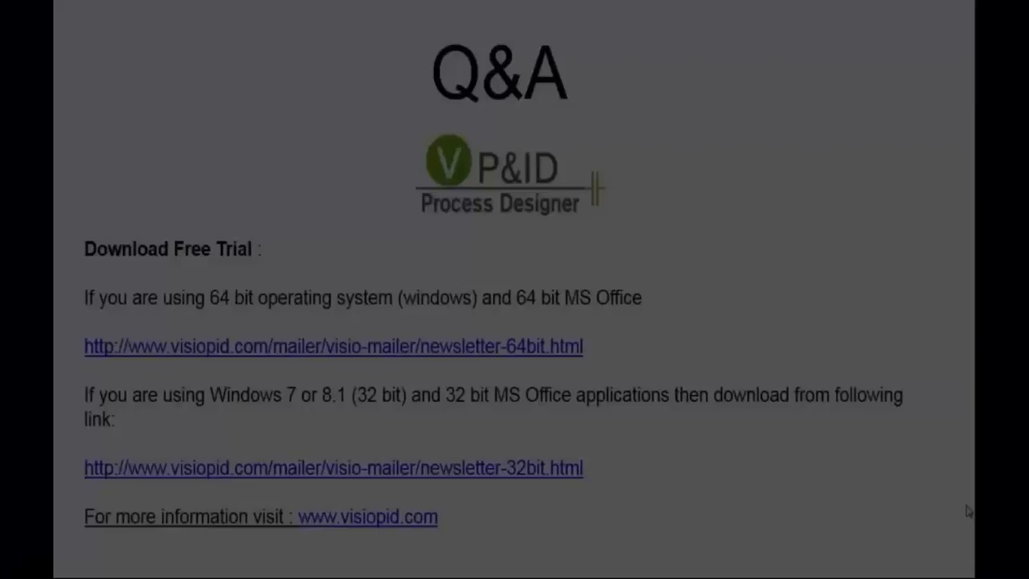